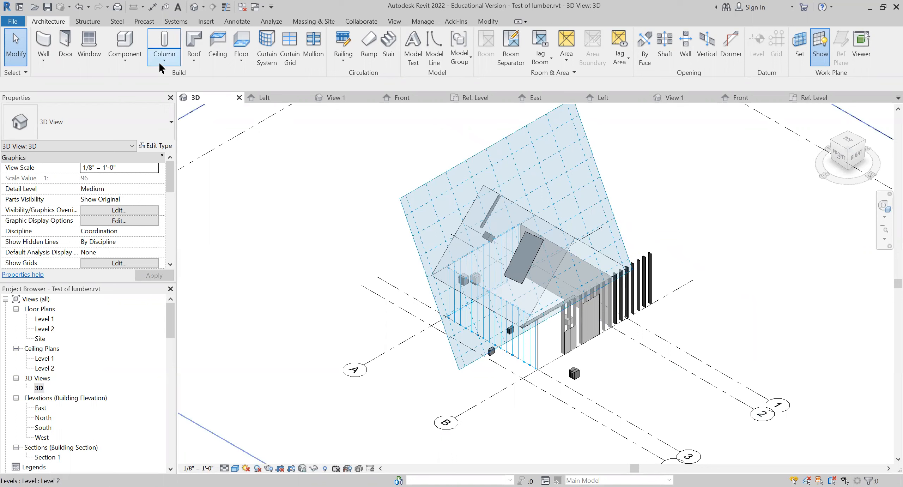
- Choose the 2x8 type of the Lumber 02-06 family as the component to place, without placing any instance
left_click(126, 41)
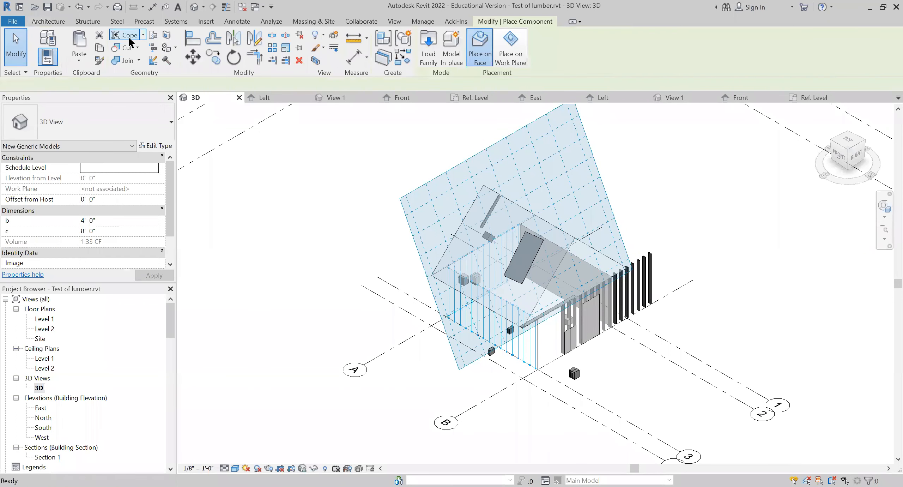
left_click(171, 123)
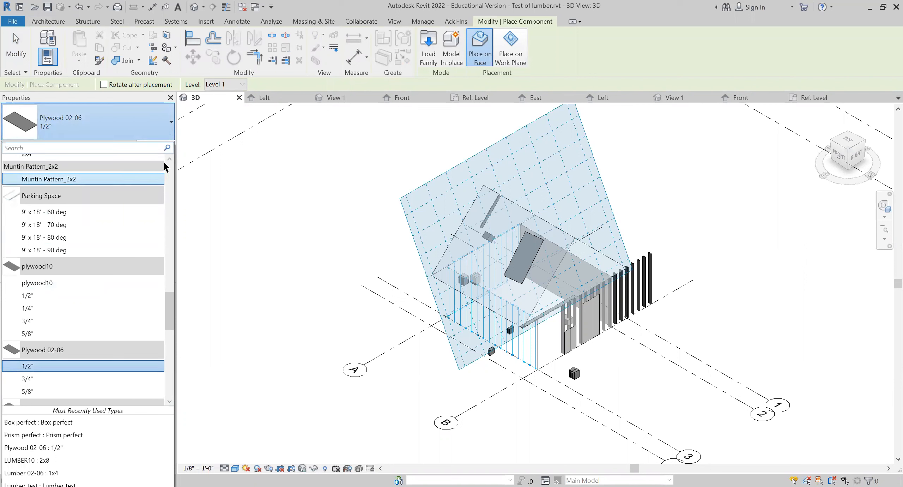
left_click_drag(167, 159, 166, 157)
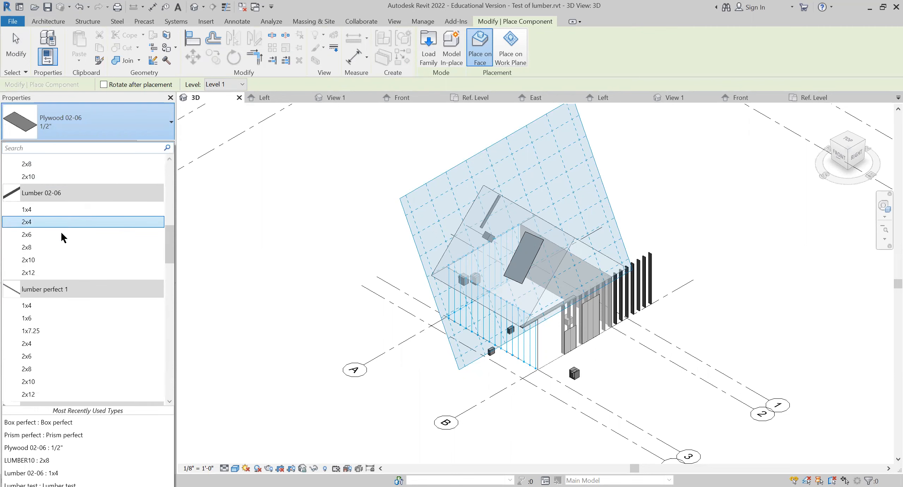
left_click(54, 246)
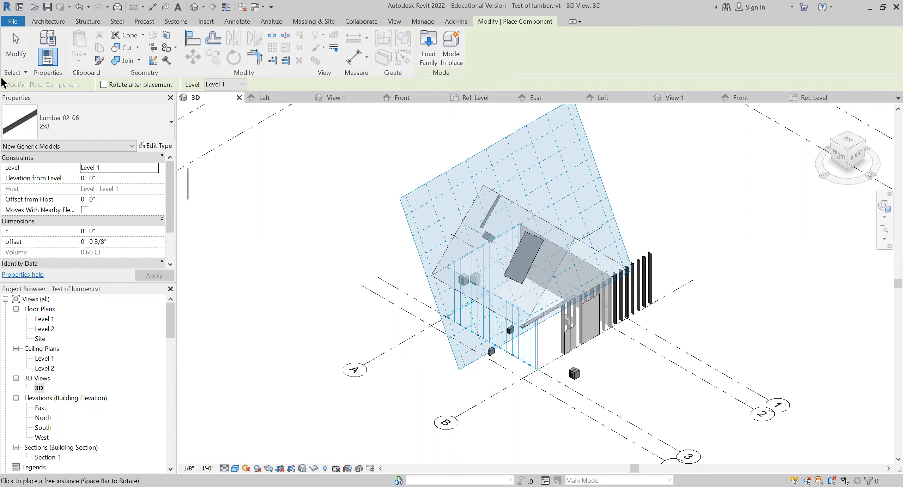
left_click(10, 56)
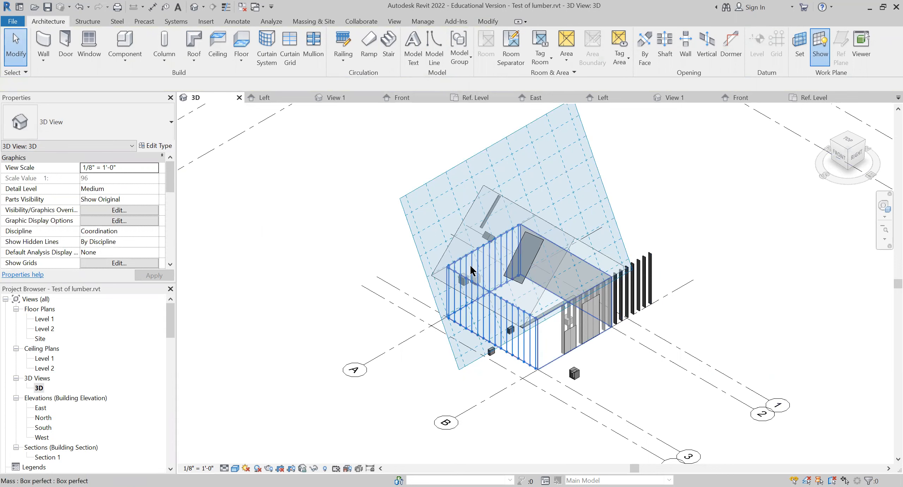
left_click(126, 40)
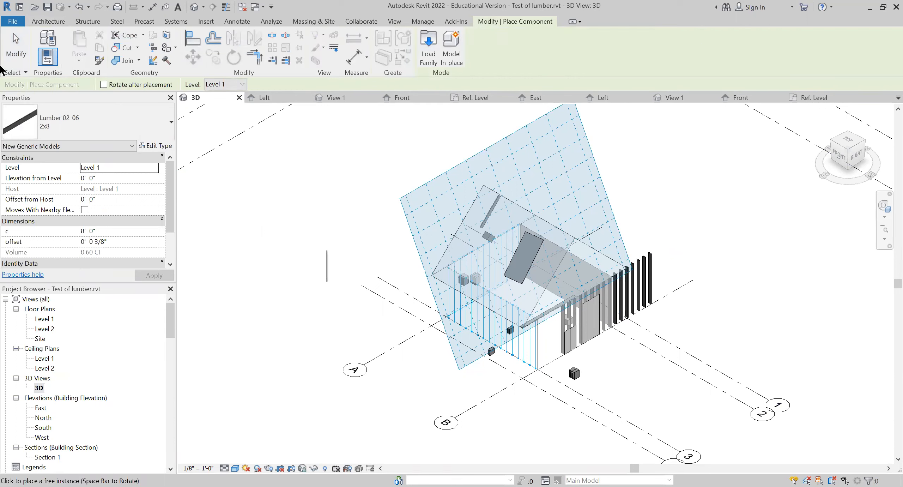
left_click(15, 50)
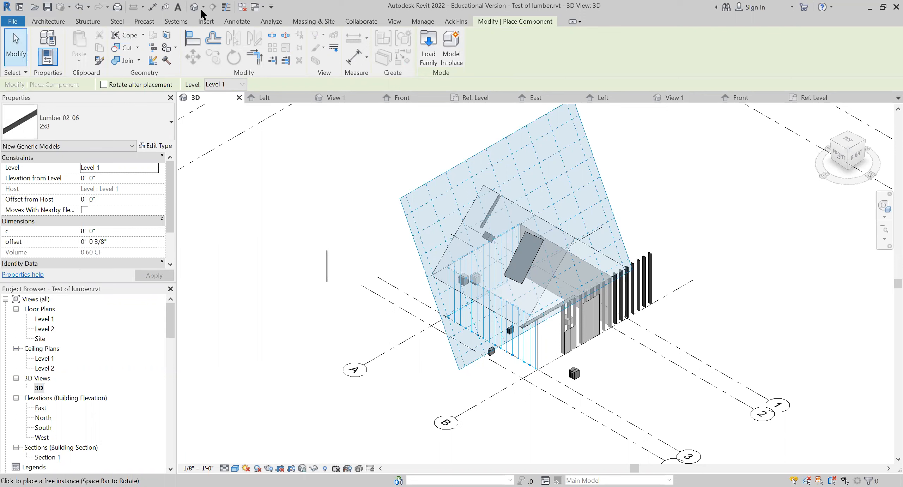
- Switch to the Lumber 02-06 family and load it into the Test of lumber project
left_click(263, 7)
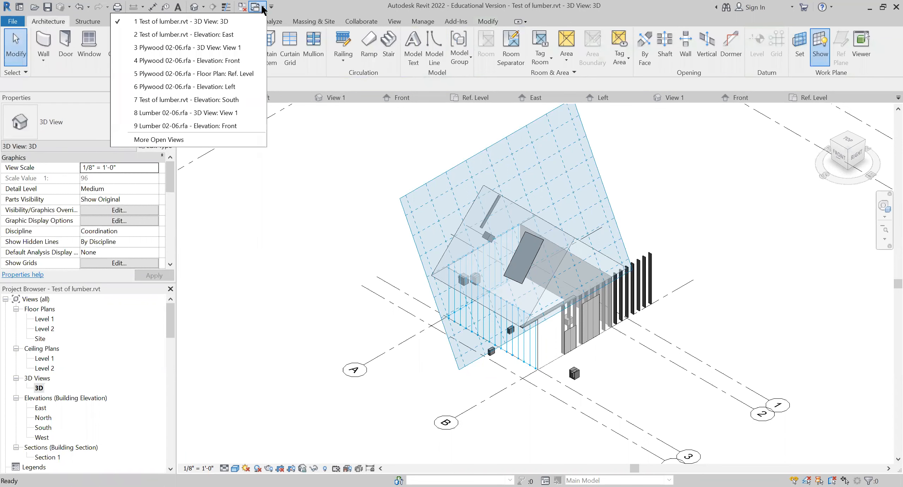
left_click(239, 45)
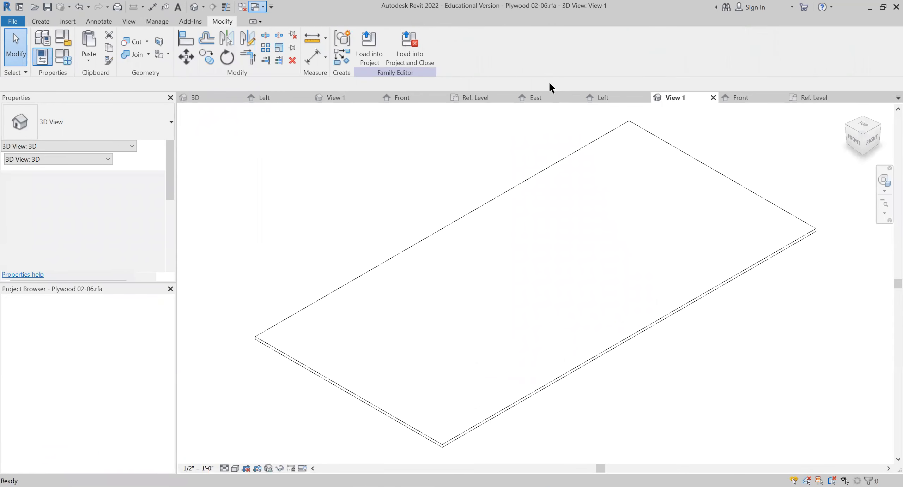
left_click(263, 7)
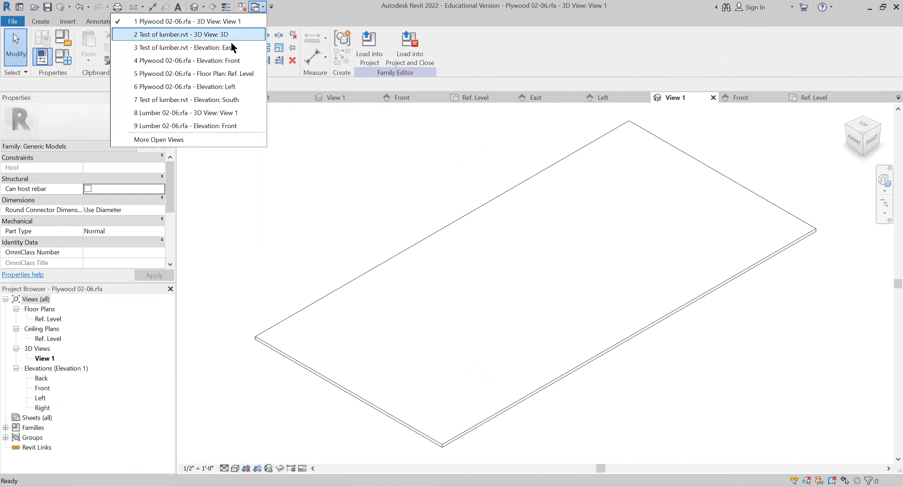
left_click(230, 107)
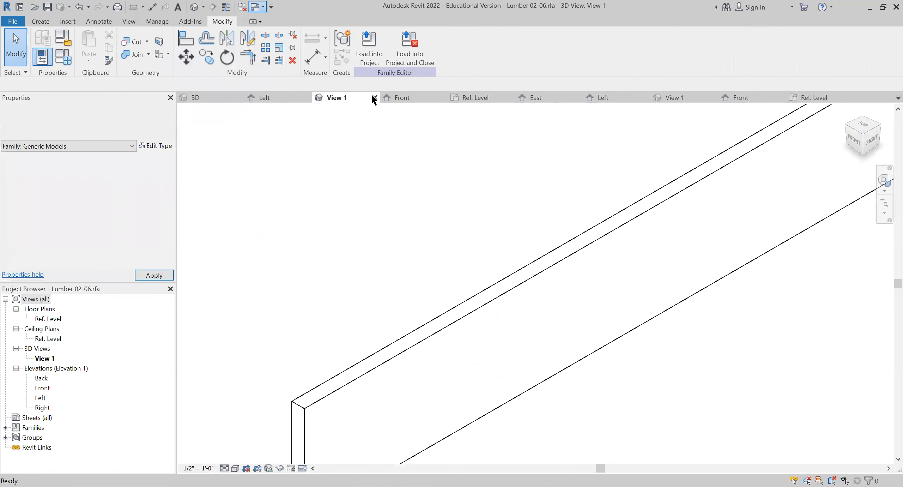
left_click(369, 49)
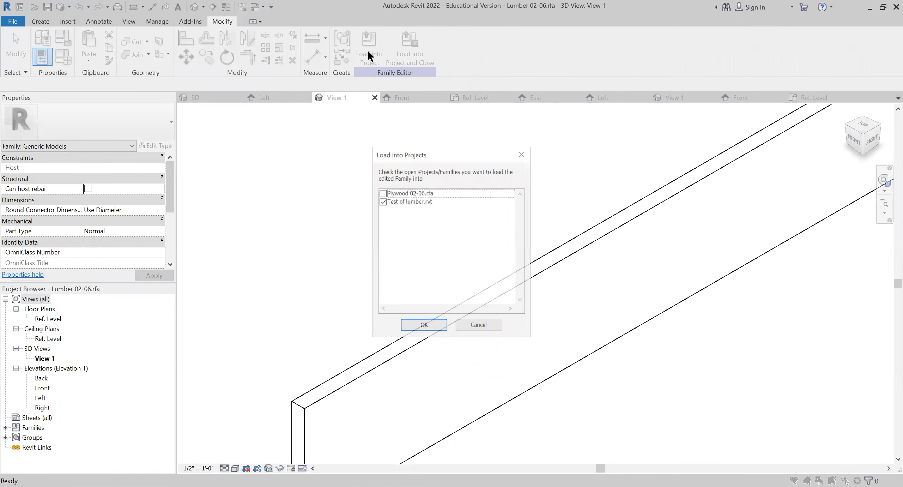
left_click(424, 328)
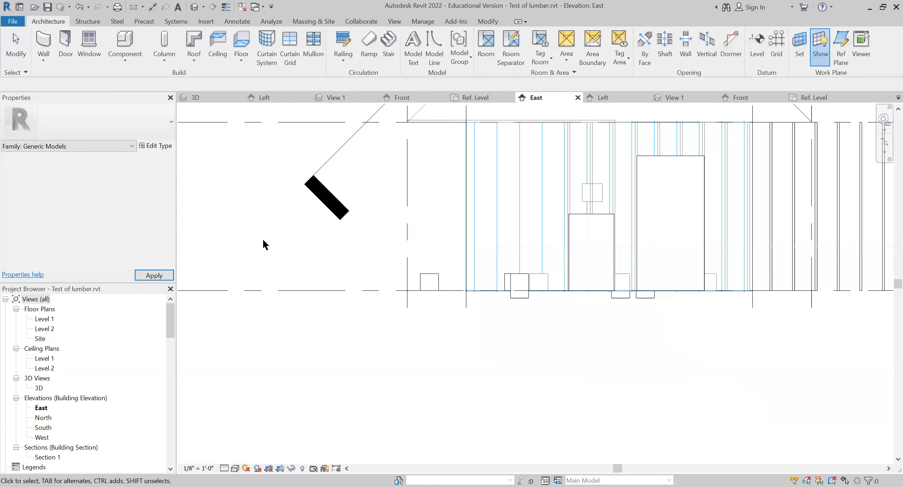
- In the project's 3D view, set the work plane by picking the sloped face of the prism mass
double_click(38, 388)
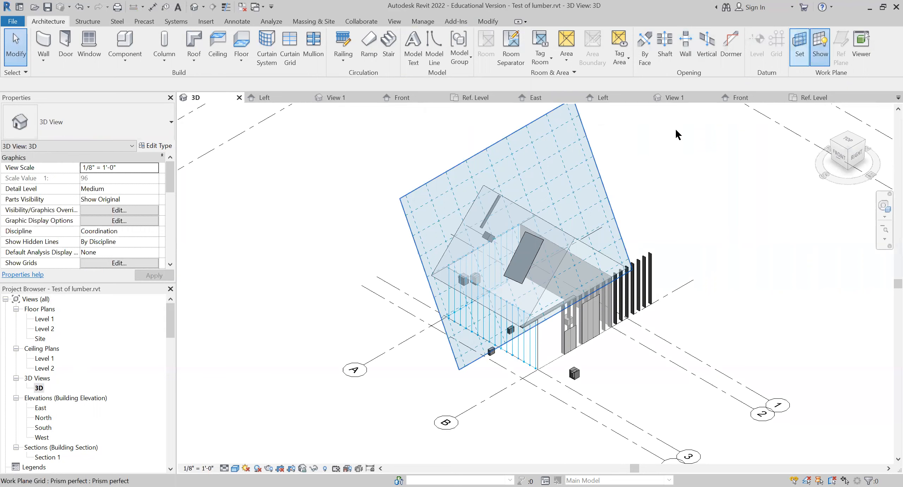
left_click(384, 260)
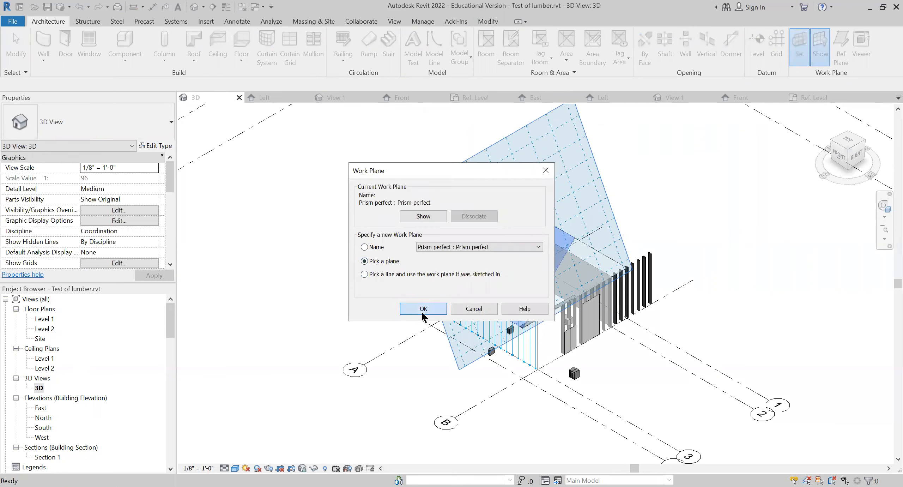
left_click(421, 311)
left_click(452, 230)
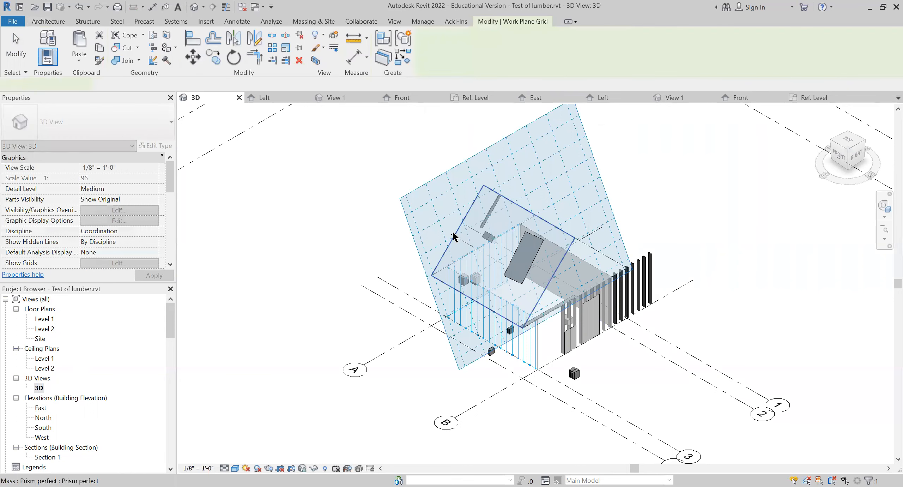
left_click(50, 20)
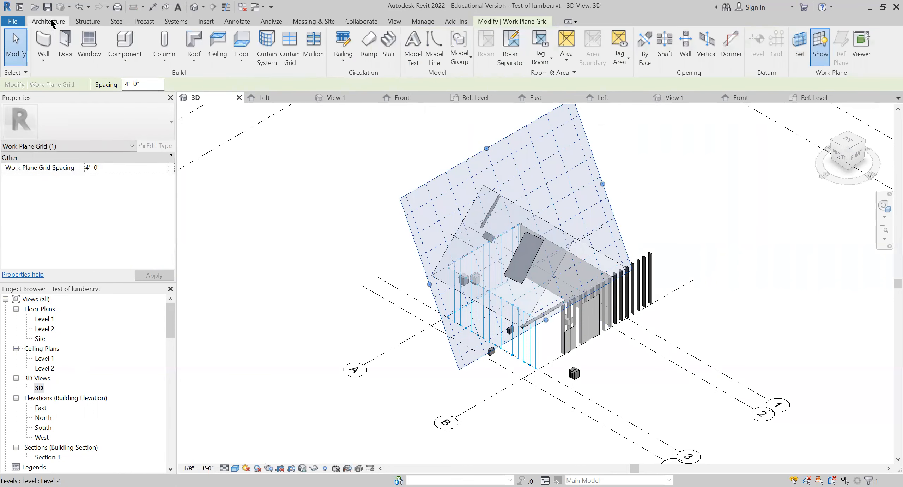
left_click(124, 43)
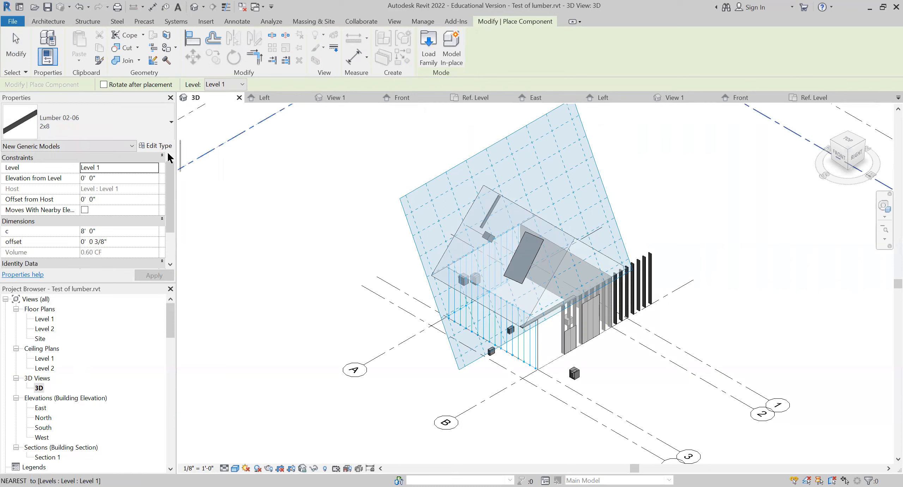
left_click(14, 37)
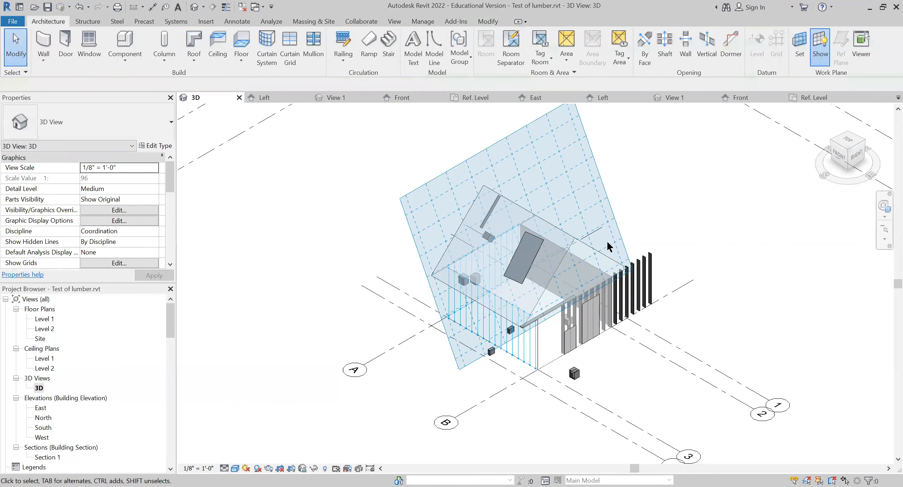
- In the Lumber 02-06 family's category and parameters, turn off Always vertical and turn on Work Plane-Based
left_click(491, 210)
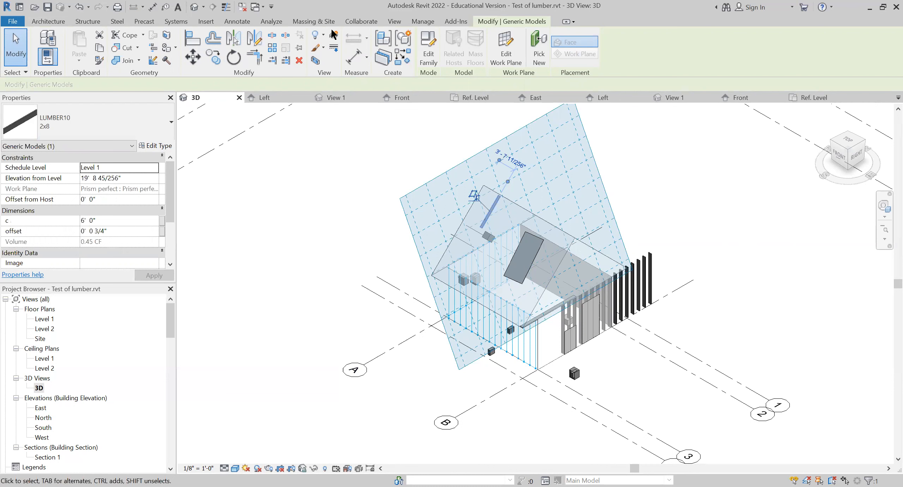
left_click(263, 7)
left_click(234, 121)
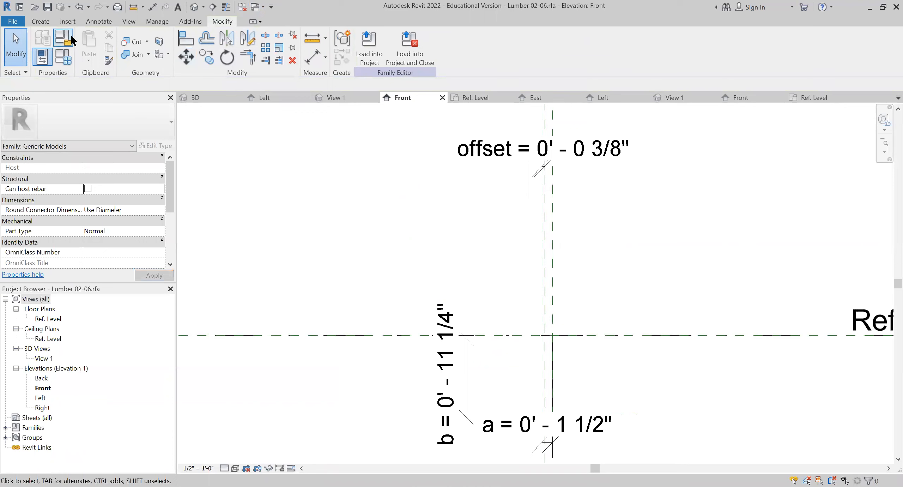
left_click(63, 37)
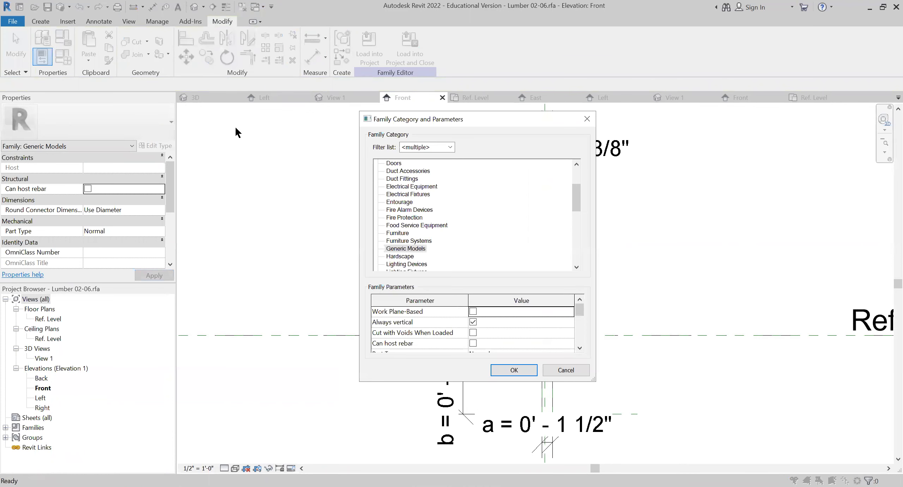
left_click(472, 323)
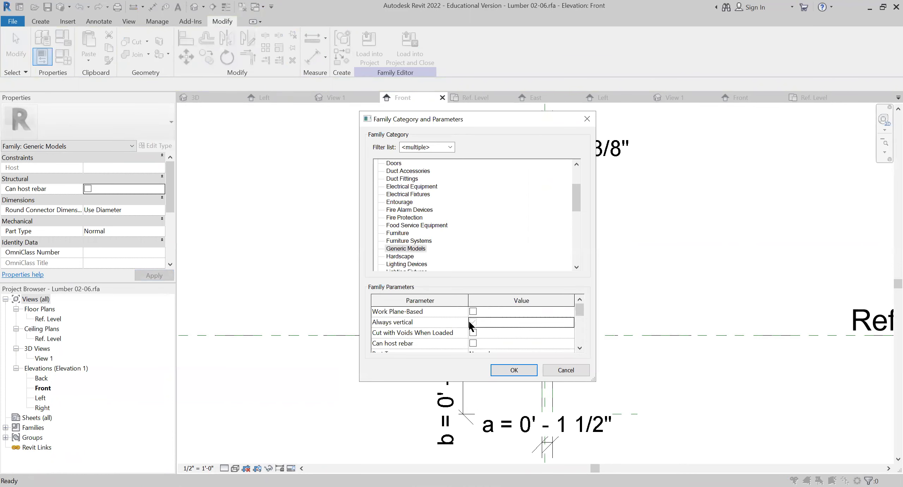
left_click(473, 311)
left_click(503, 365)
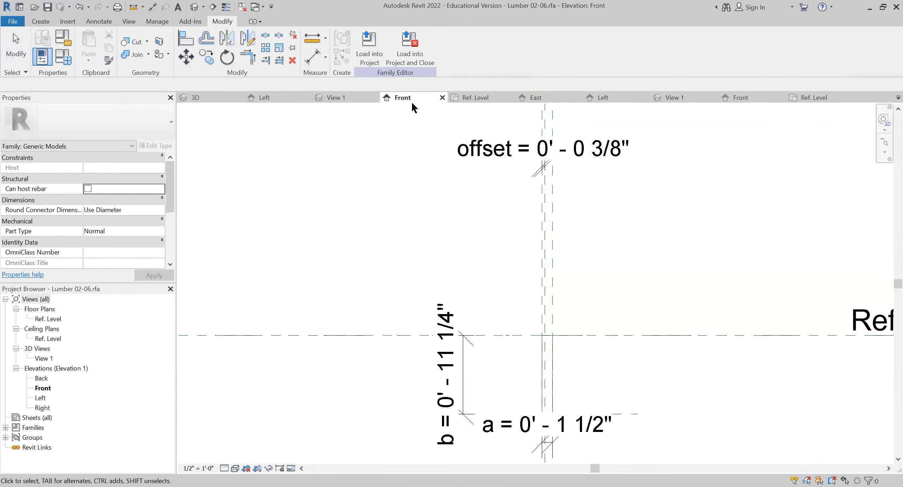
- Load the Lumber 02-06 family into the Test of lumber project, overwriting the existing version
left_click(369, 55)
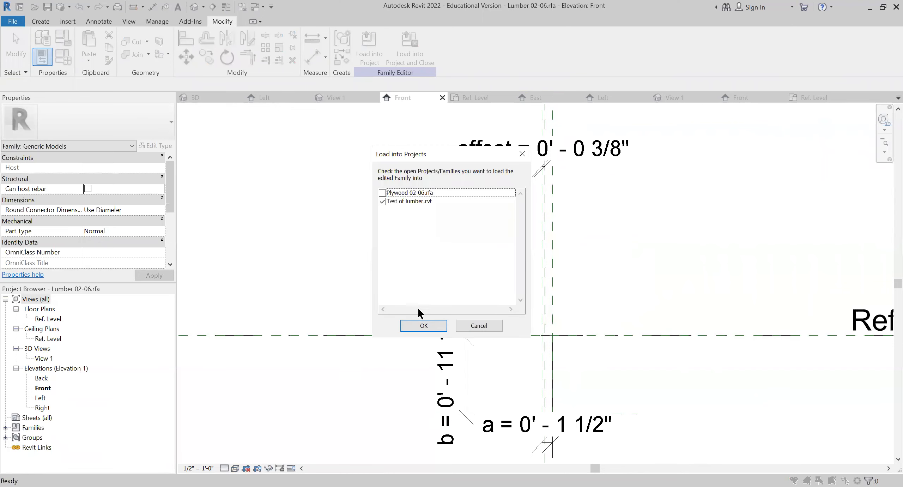
left_click(422, 326)
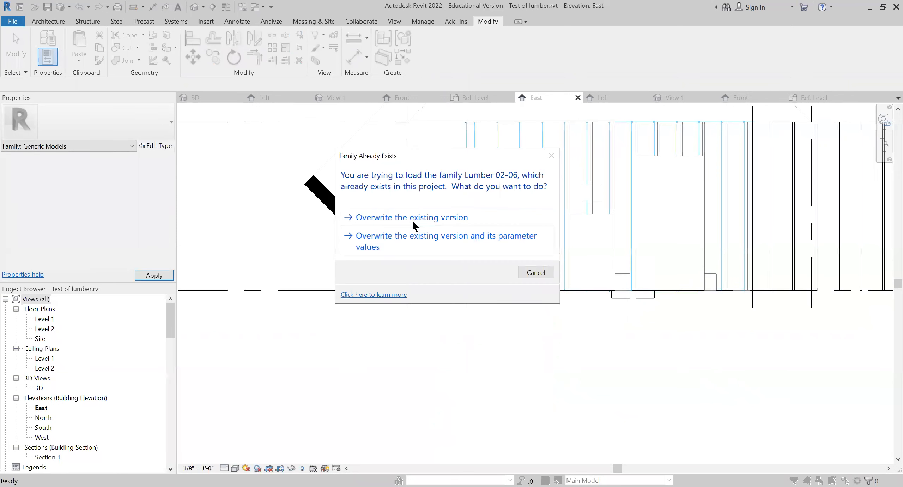
left_click(410, 234)
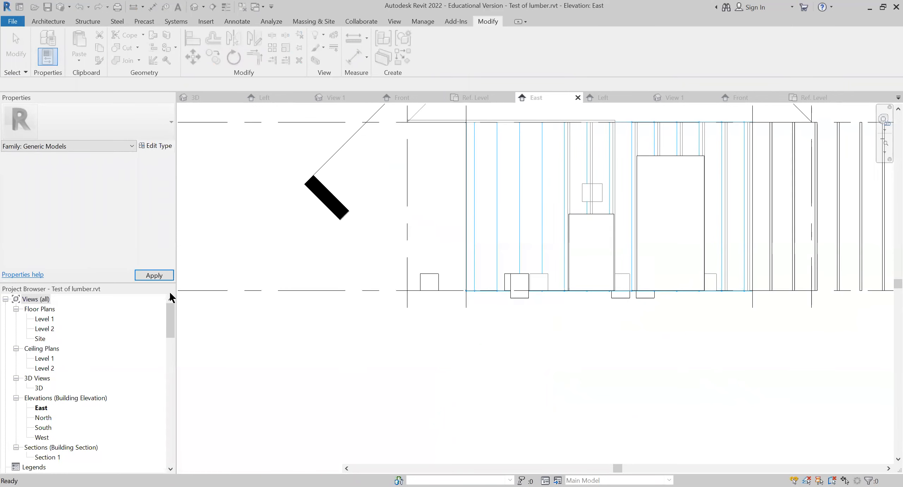
- In the project's 3D view, delete the LUMBER10 2x8 piece lying on the sloped roof face
left_click(39, 387)
left_click(39, 388)
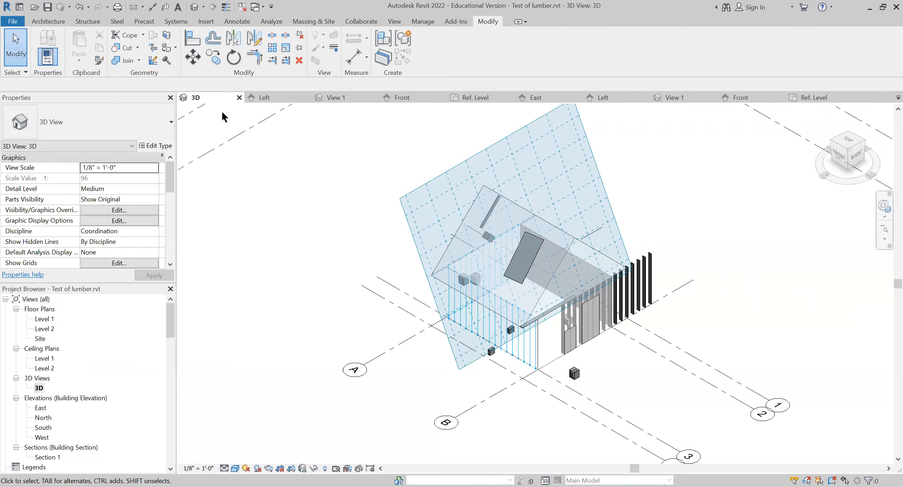
left_click(489, 214)
key("Delete")
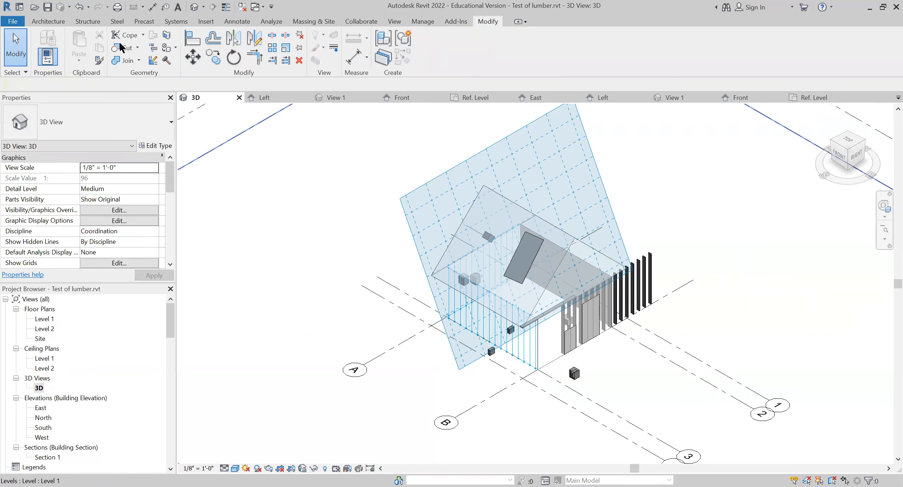
- Place one Lumber 02-06 2x8 component on the sloped face of the prism mass, using Place on Face
left_click(49, 21)
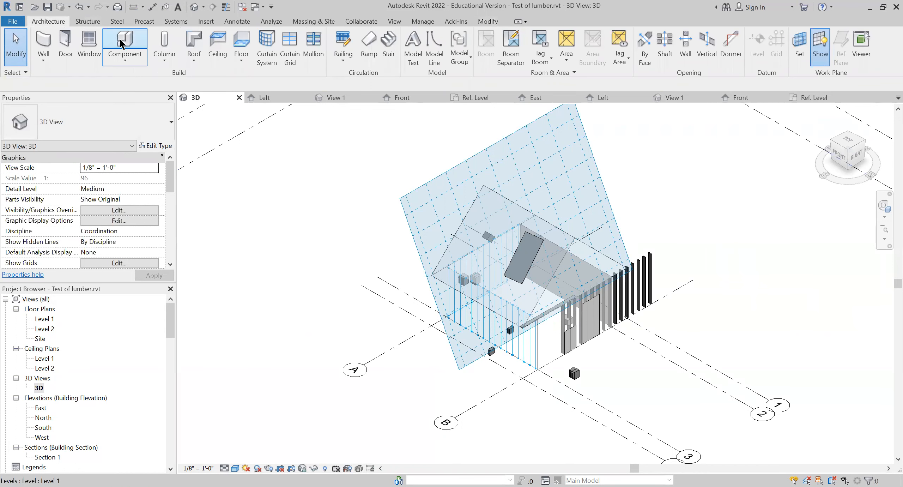
left_click(133, 42)
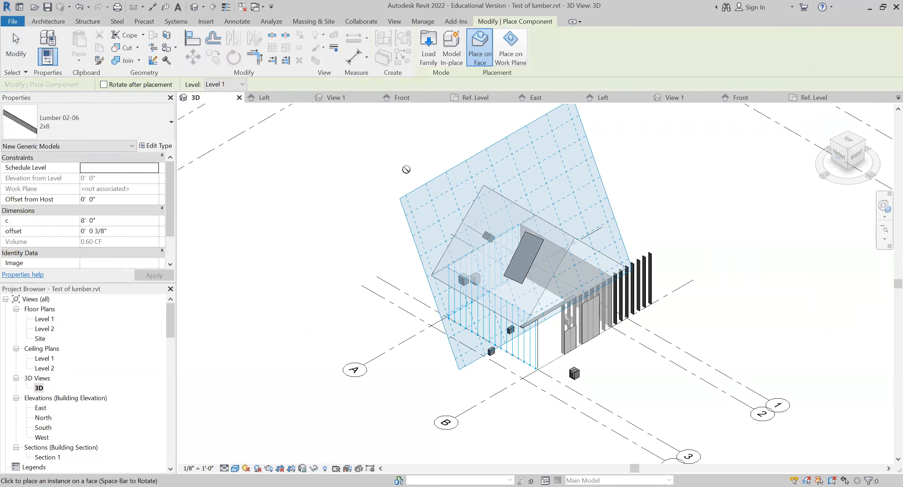
left_click(453, 249)
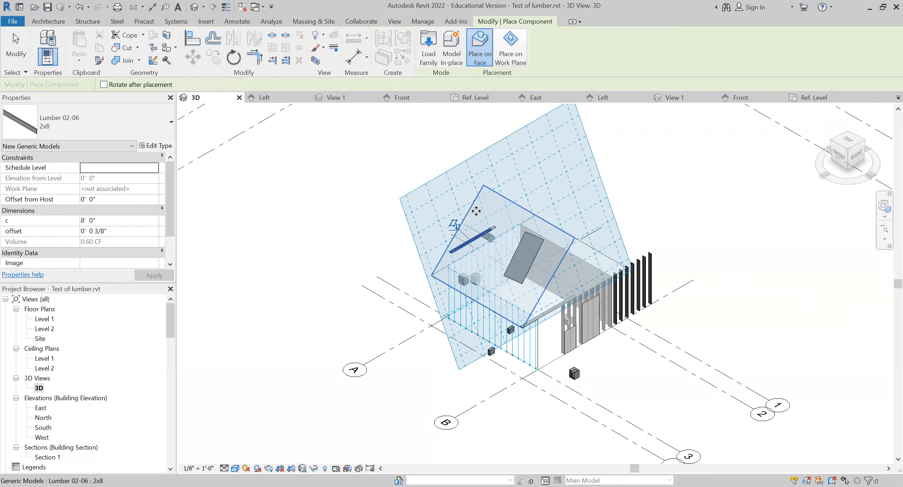
left_click(16, 50)
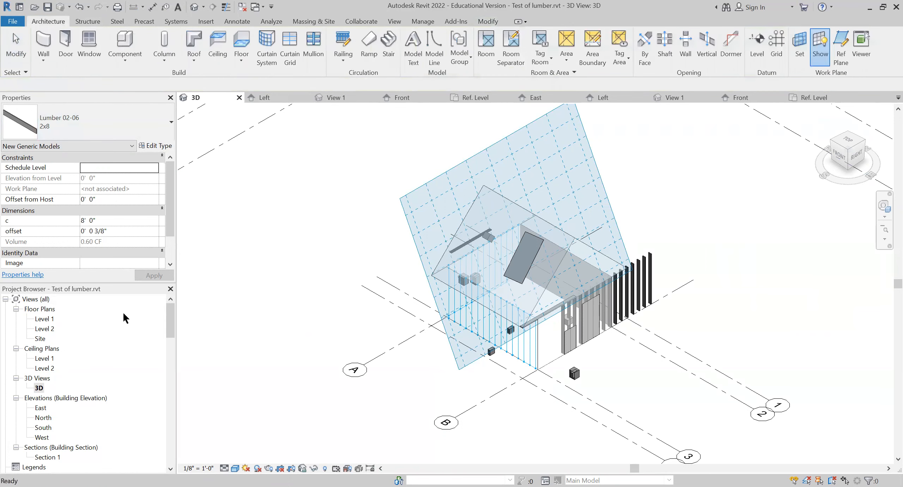
- In the South elevation, set the work plane to the prism mass's sloped face using Pick a plane, and show it
double_click(43, 427)
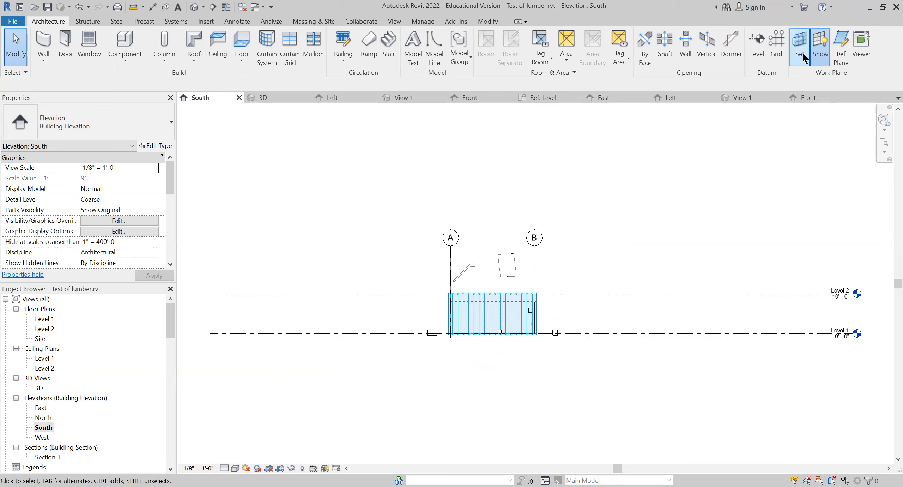
left_click(817, 49)
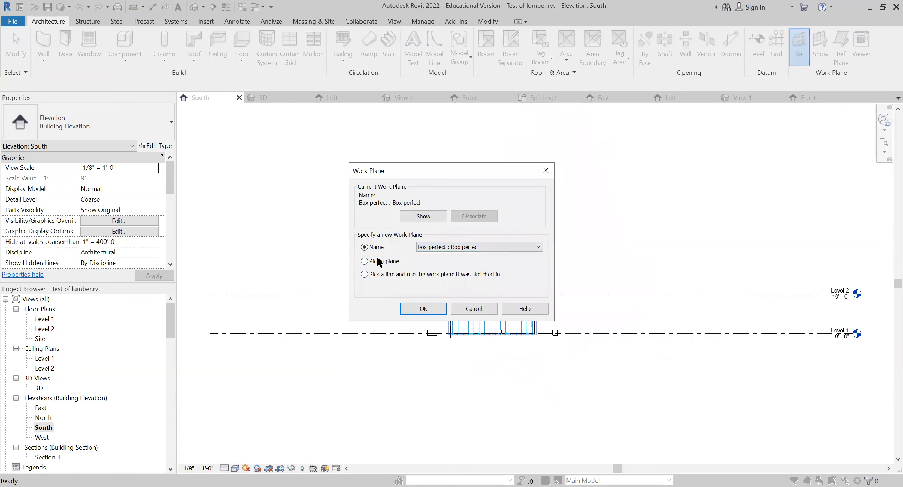
left_click(378, 261)
left_click(423, 309)
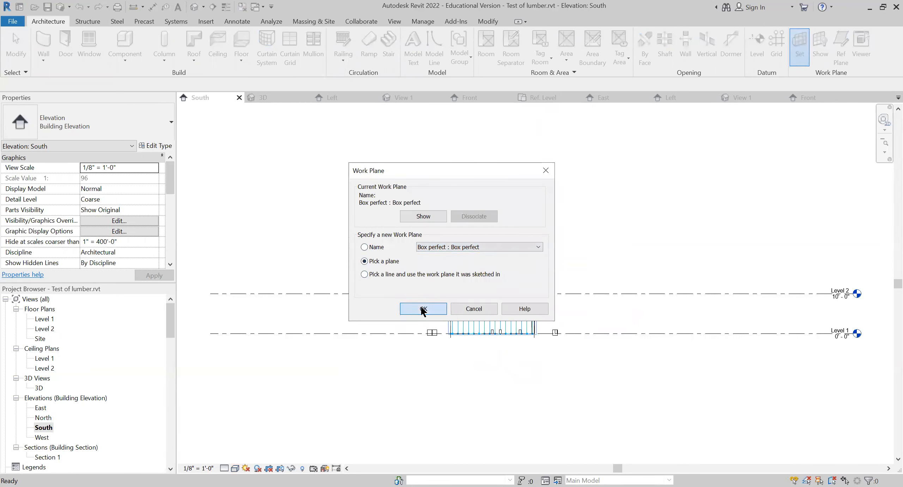
left_click(465, 248)
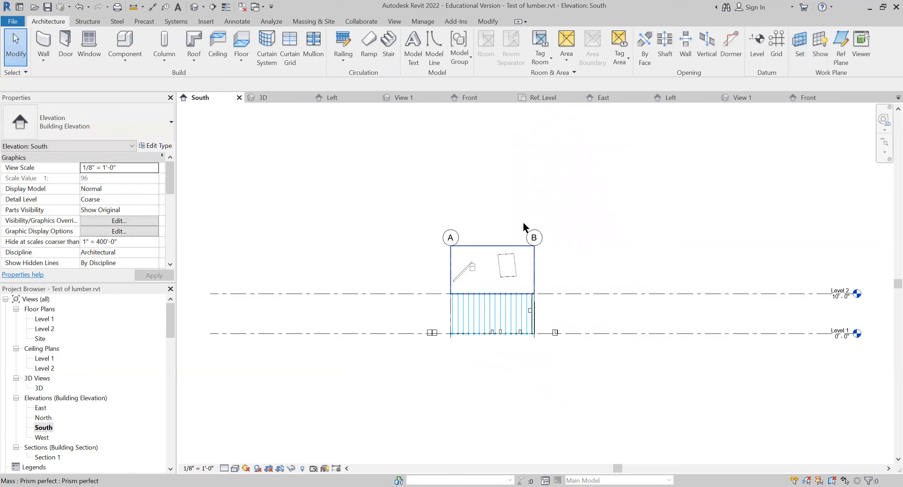
left_click(817, 42)
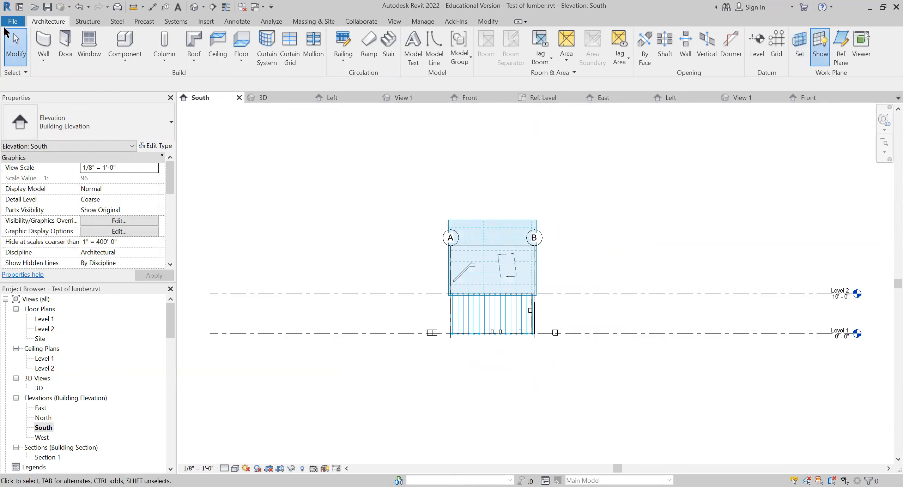
- Replace the diagonal Lumber 02-06 2x8 on the roof with a new one beside grid A, using Place on Work Plane
left_click(461, 269)
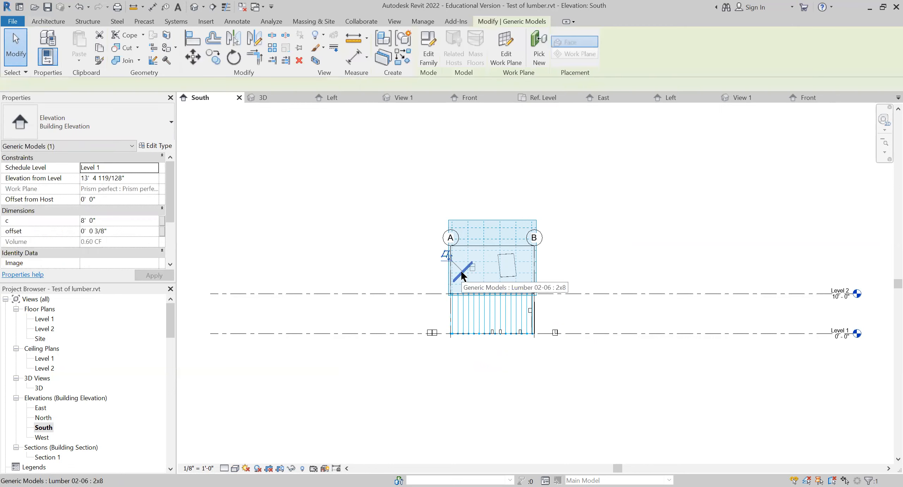
key("Delete")
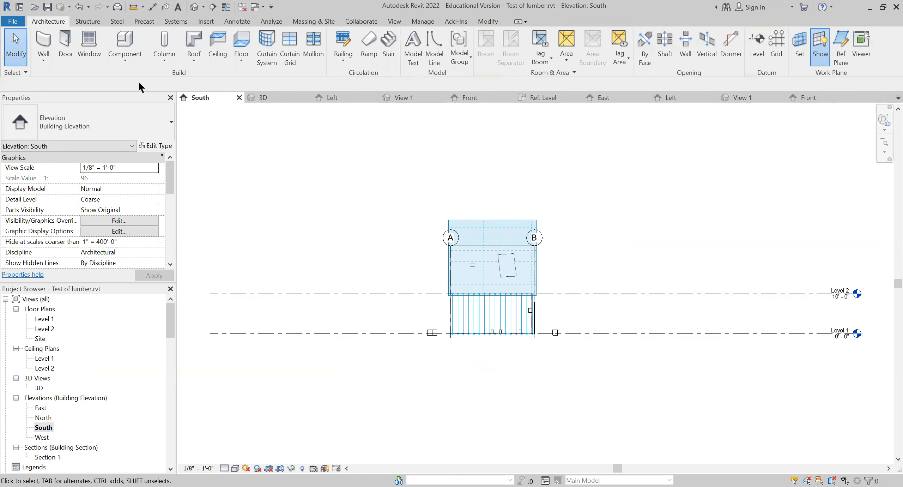
left_click(120, 45)
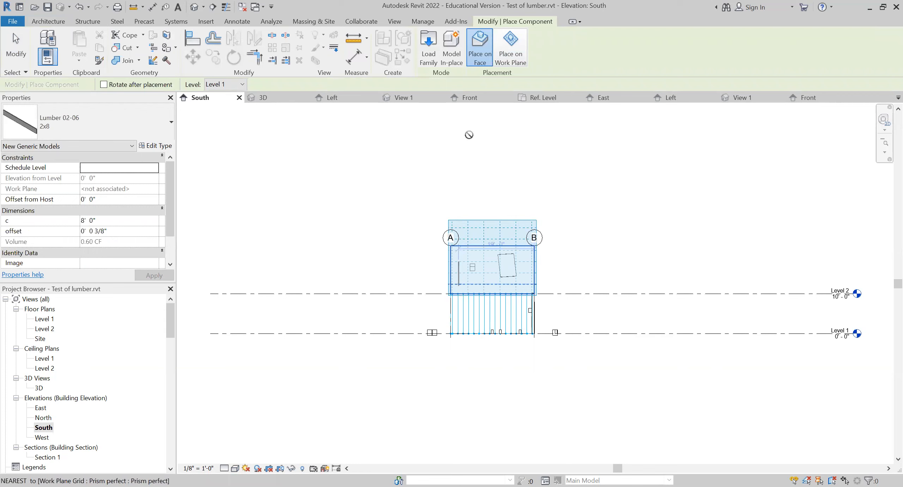
left_click(507, 49)
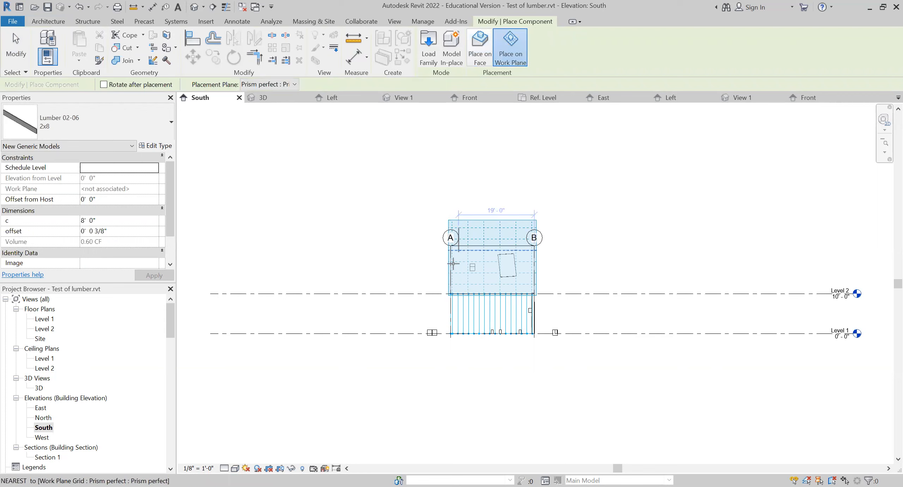
left_click(455, 291)
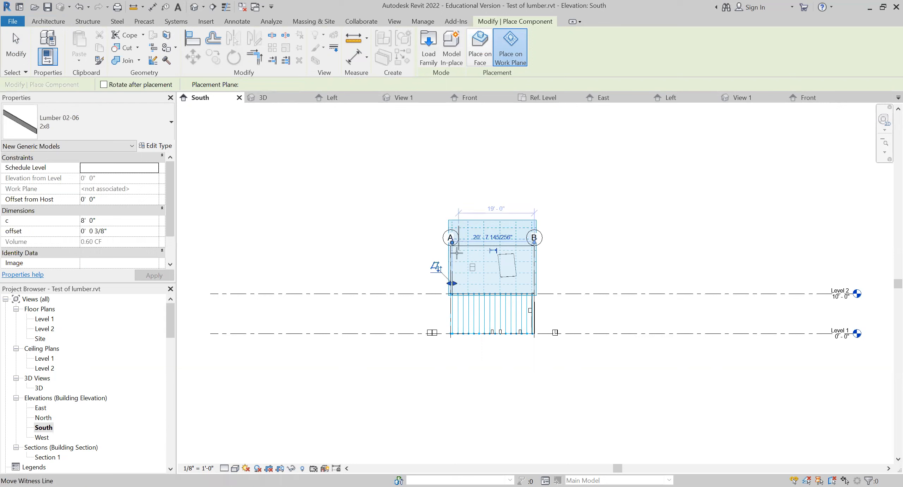
key("Escape")
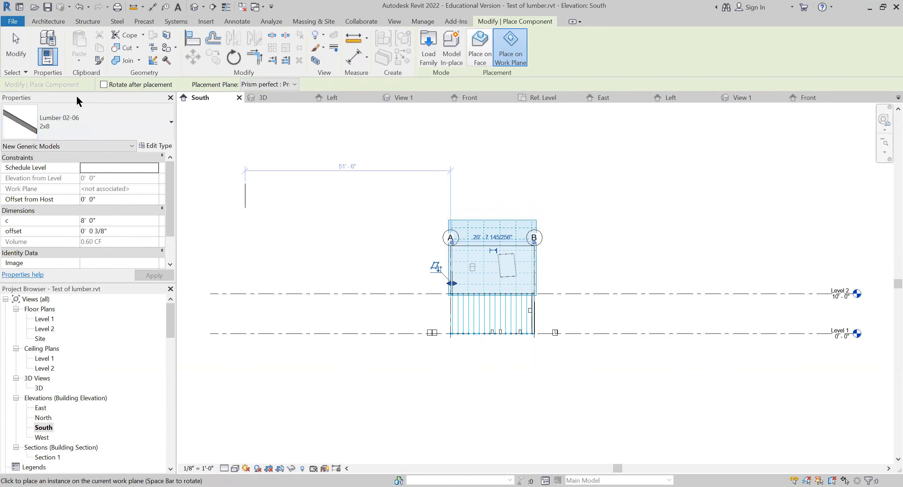
key("Escape")
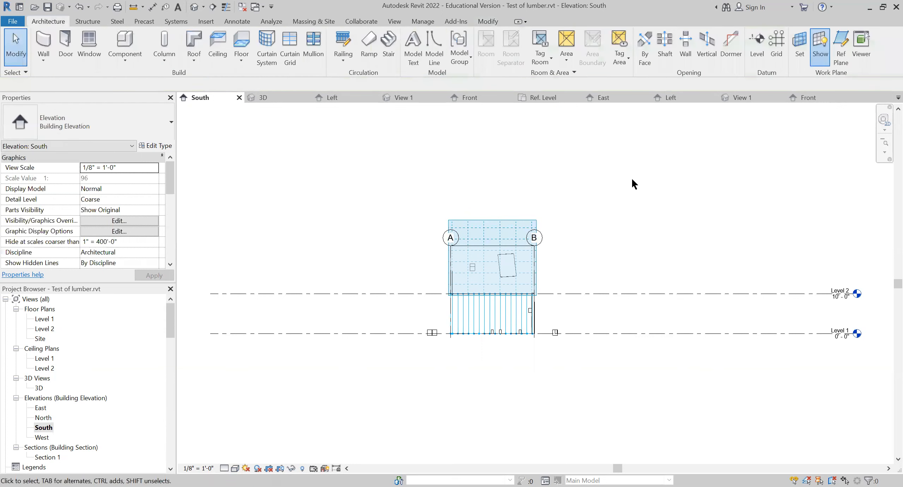
- In the Section 1 view, stretch the 2x8 beside grid A up the roof slope to a length of about 11' 11"
left_click(885, 152)
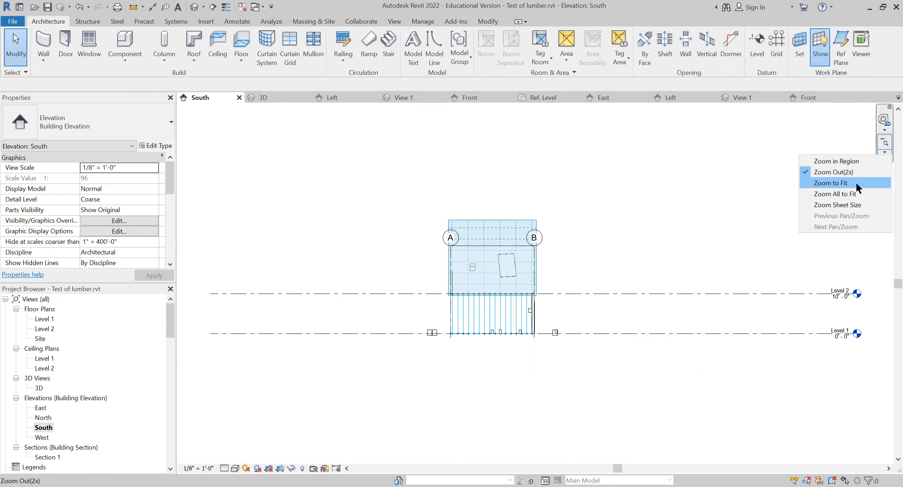
left_click(851, 160)
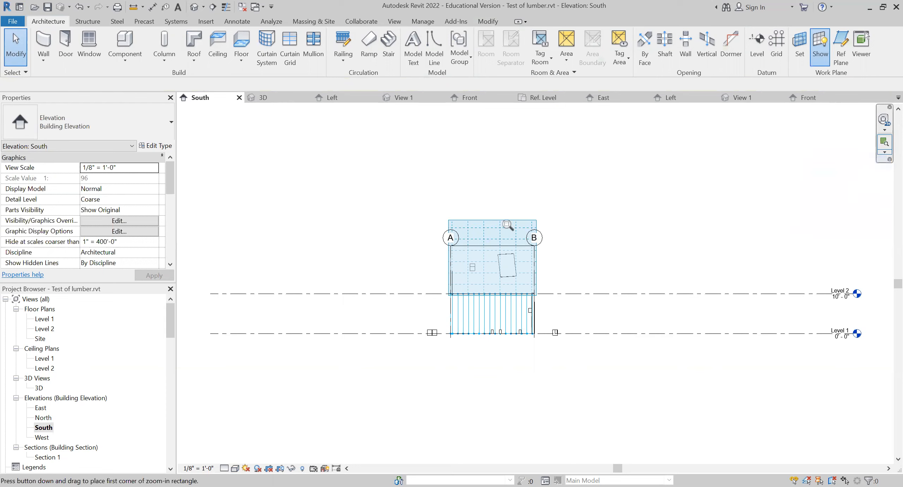
left_click_drag(419, 222, 554, 300)
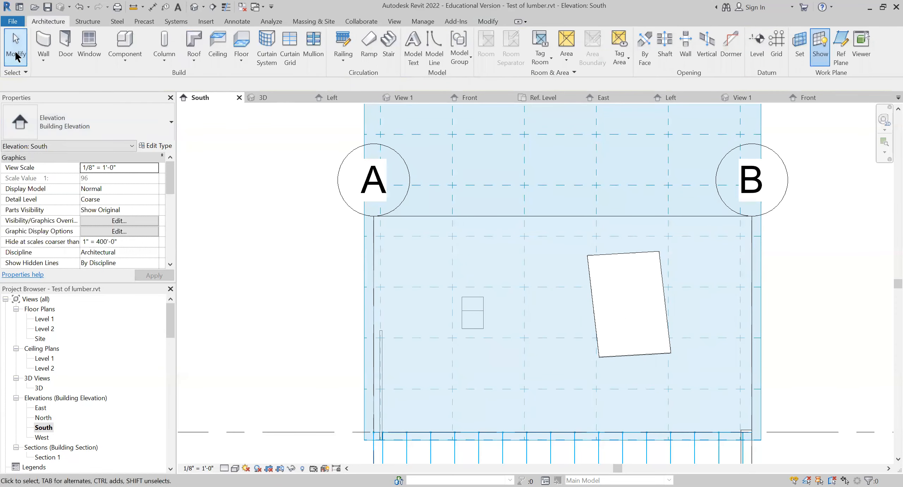
left_click(381, 339)
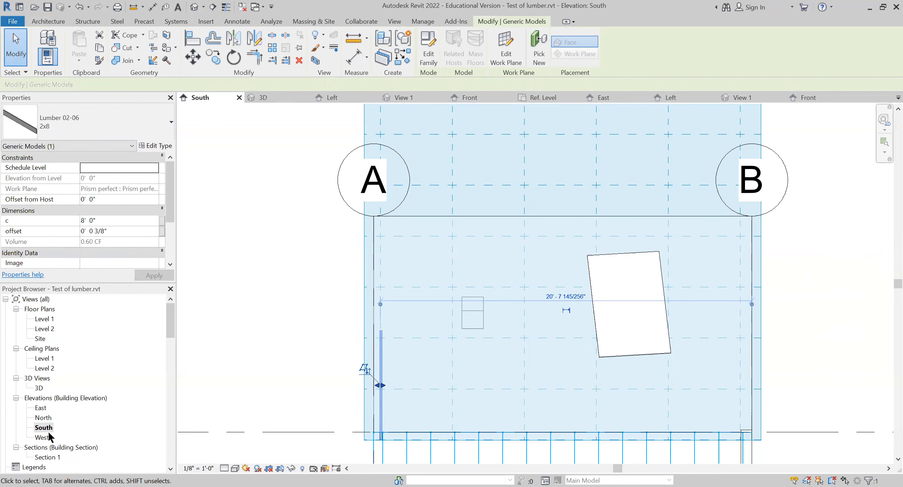
double_click(43, 437)
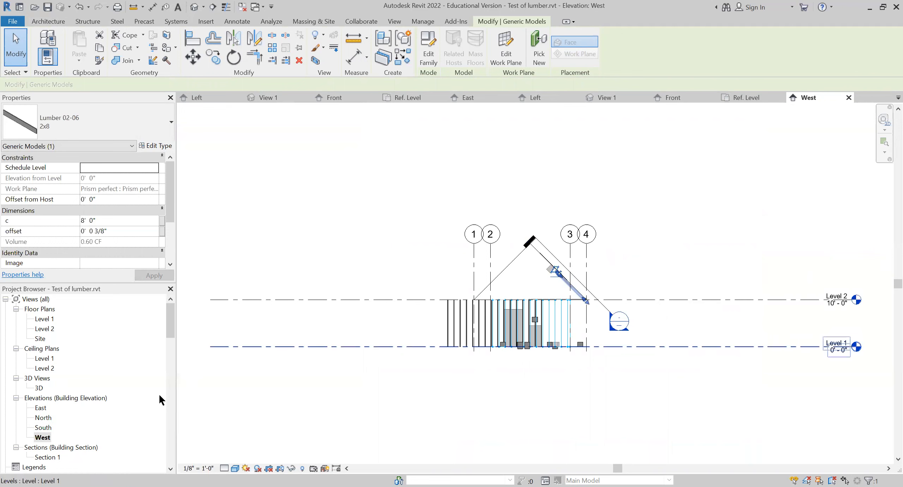
key("Escape")
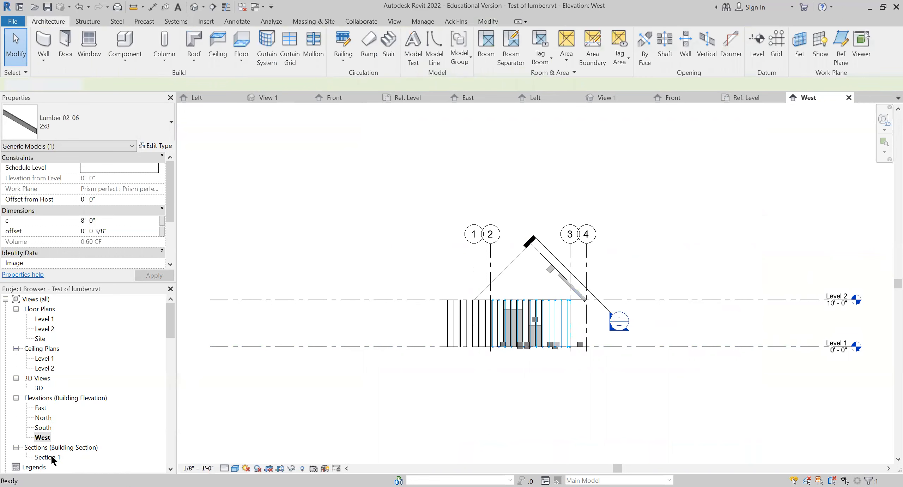
double_click(48, 457)
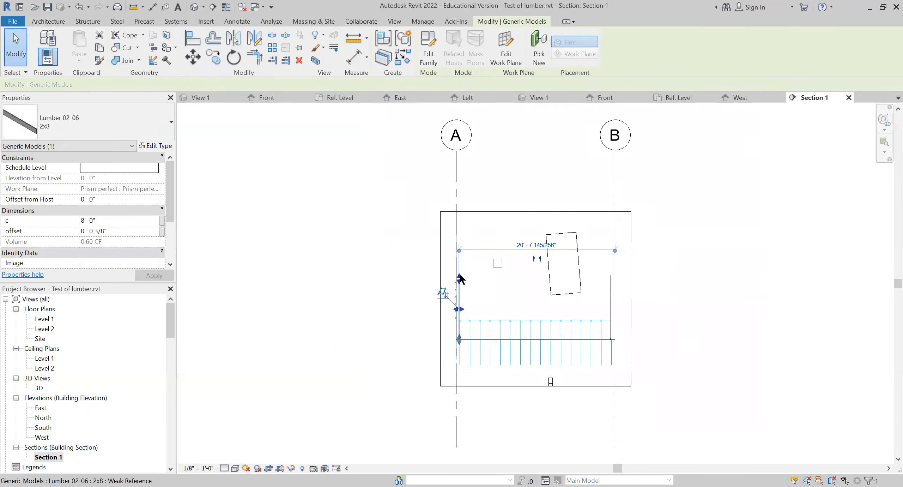
left_click_drag(458, 277, 458, 221)
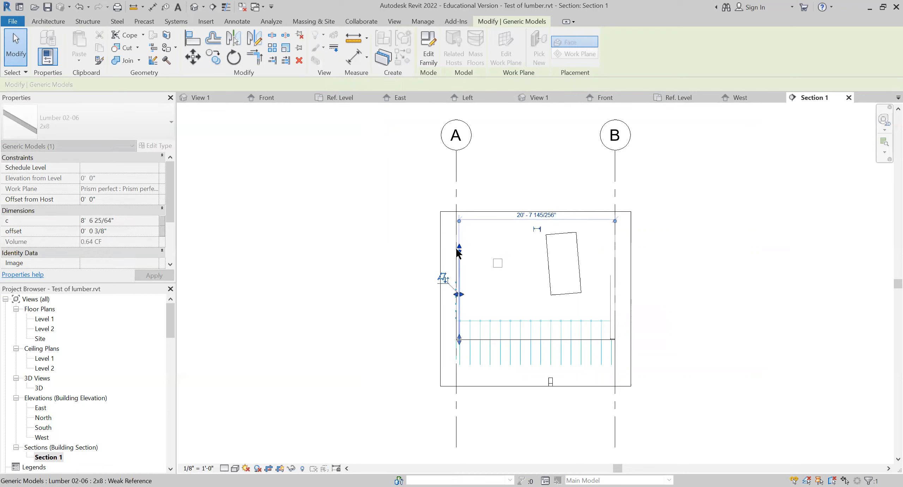
left_click(374, 292)
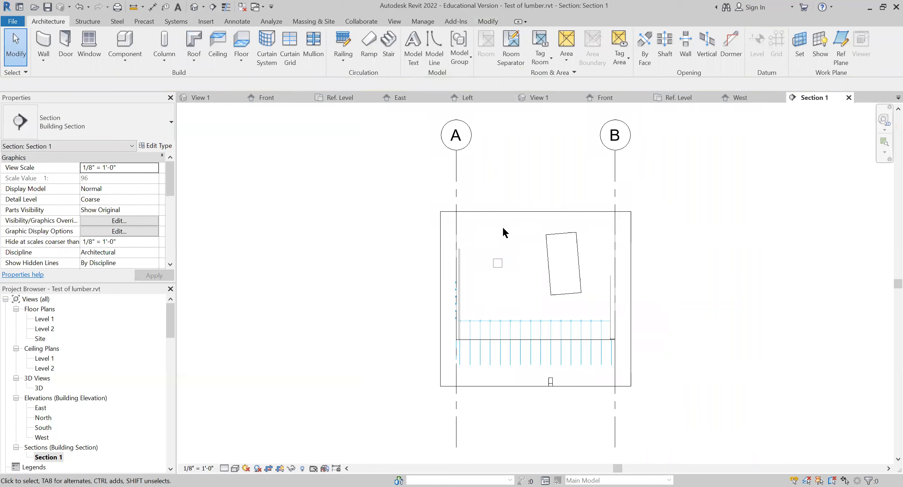
left_click(461, 257)
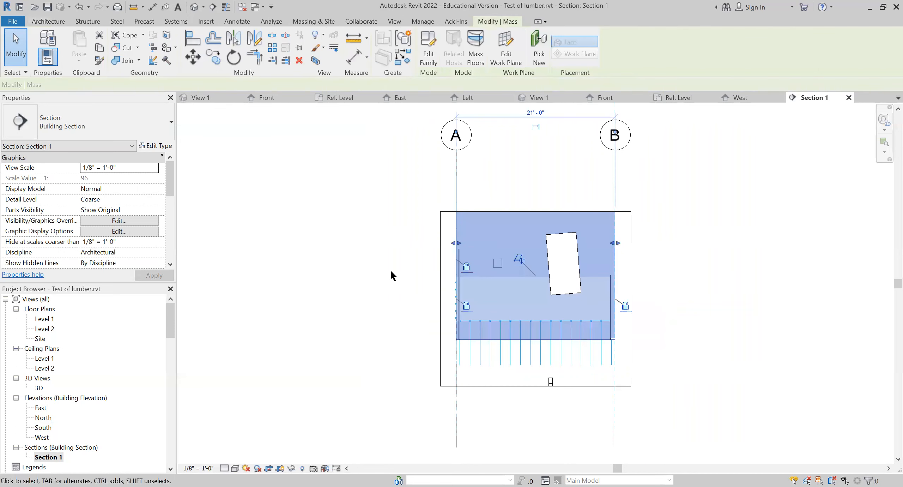
left_click(390, 269)
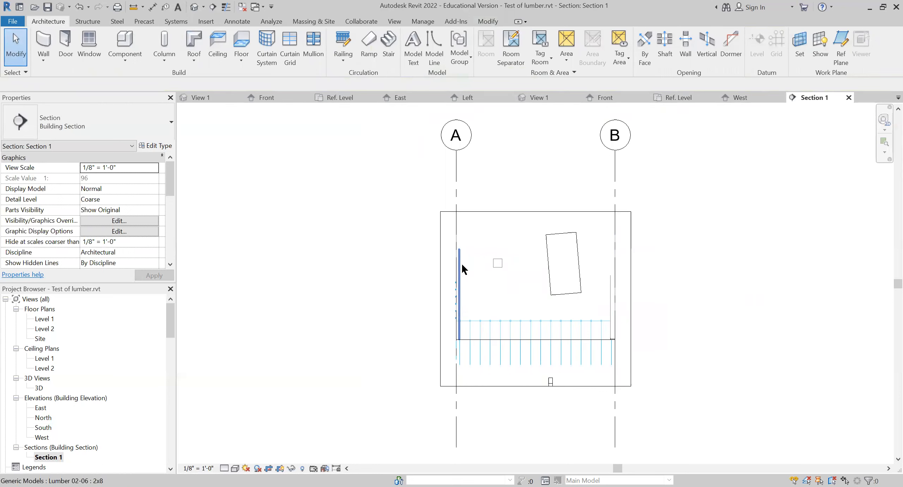
left_click(462, 264)
left_click(393, 271)
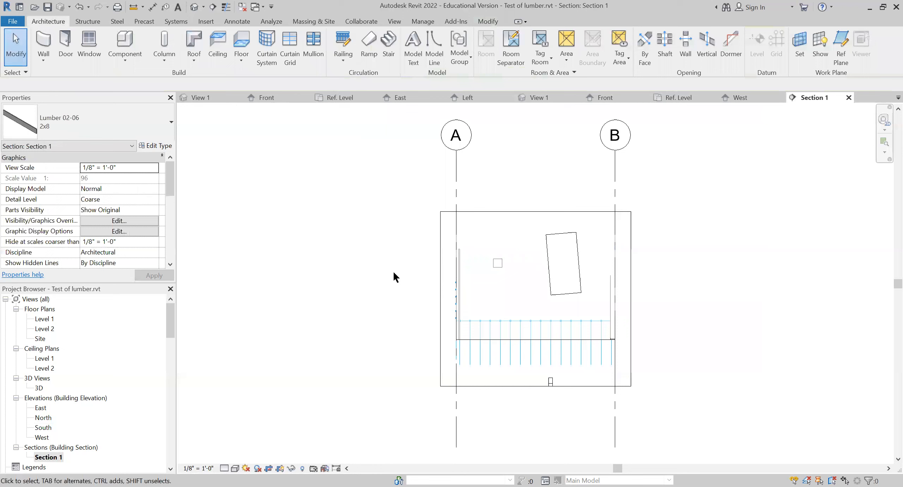
left_click(461, 287)
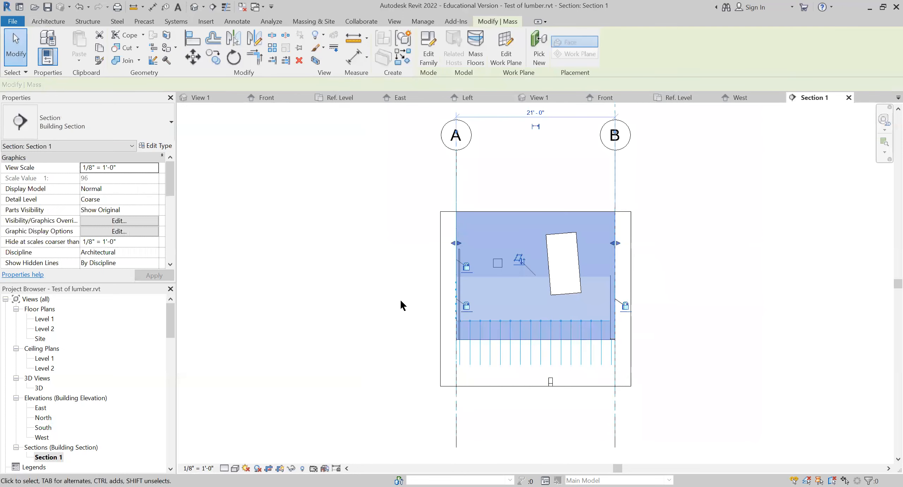
left_click(406, 299)
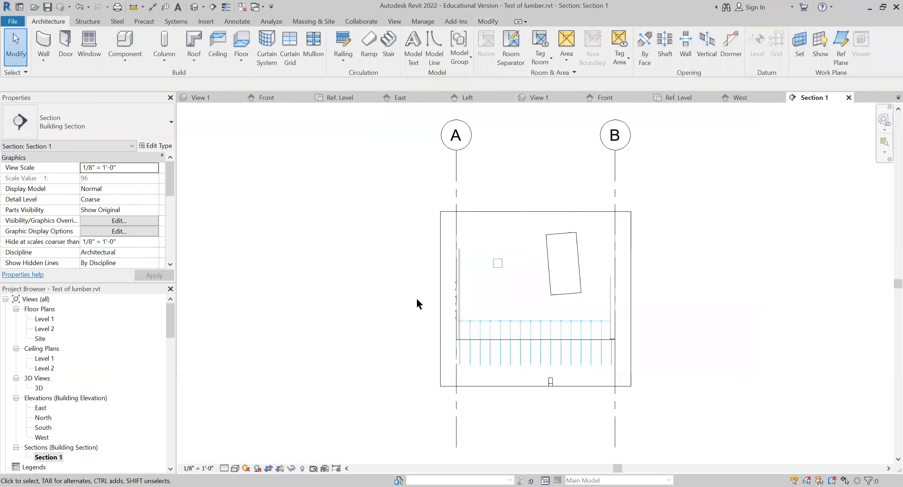
- Array the 2x8 beside grid A horizontally toward grid B as 12 grouped members spaced 1' 4" apart
left_click(462, 296)
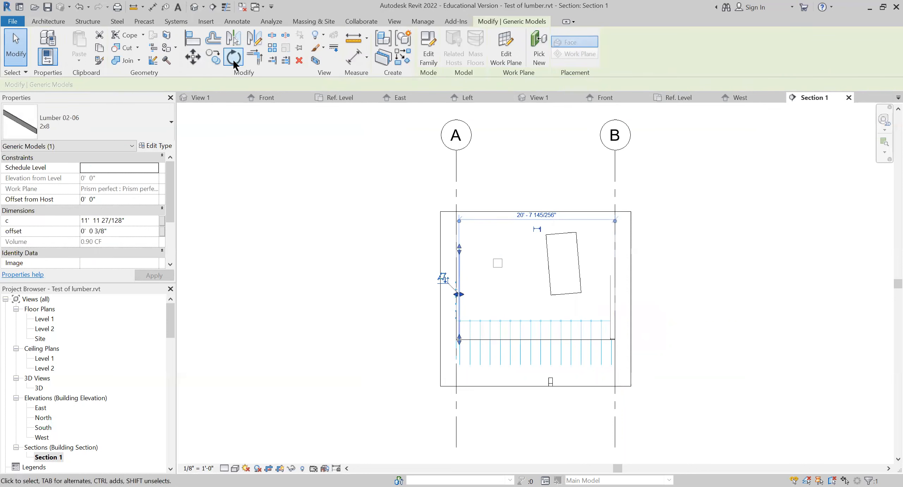
left_click(273, 53)
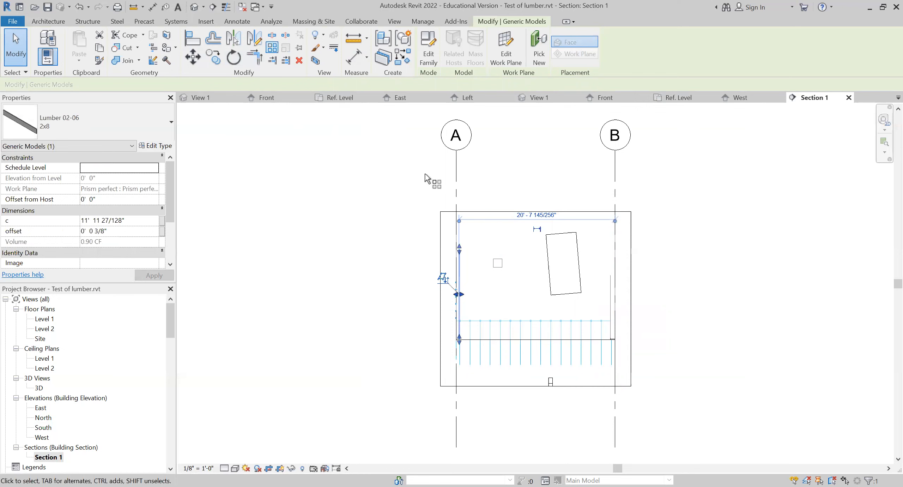
left_click(460, 247)
left_click(460, 249)
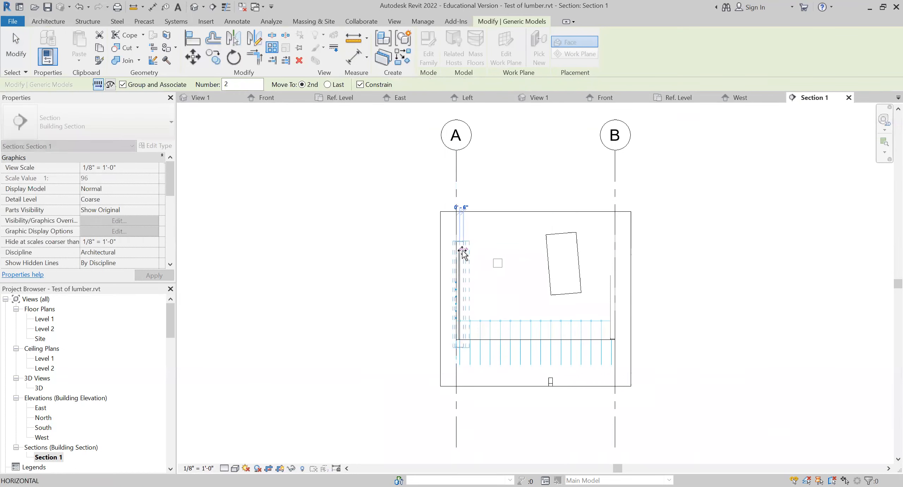
type("1'4\"")
key("Return")
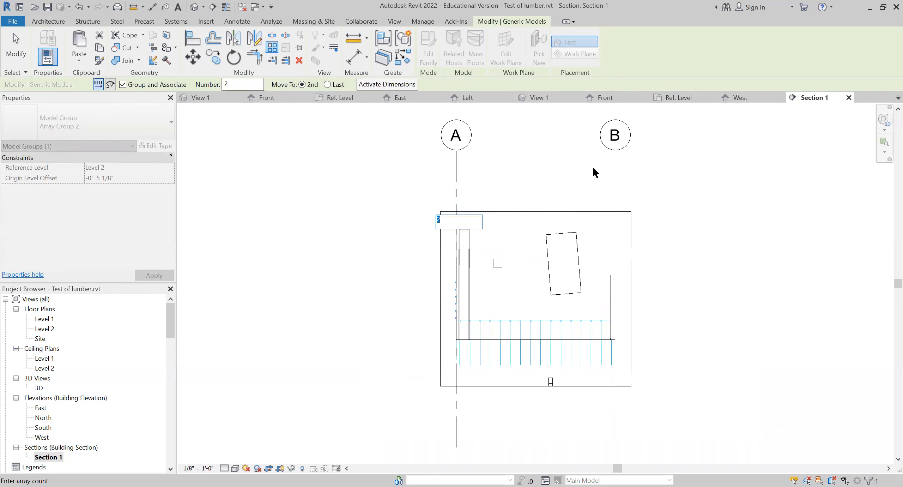
type("12")
key("Return")
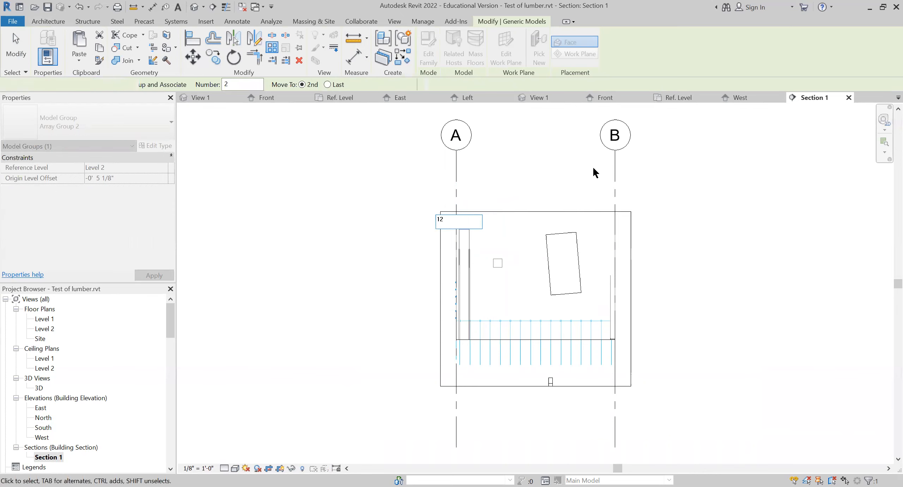
left_click(16, 47)
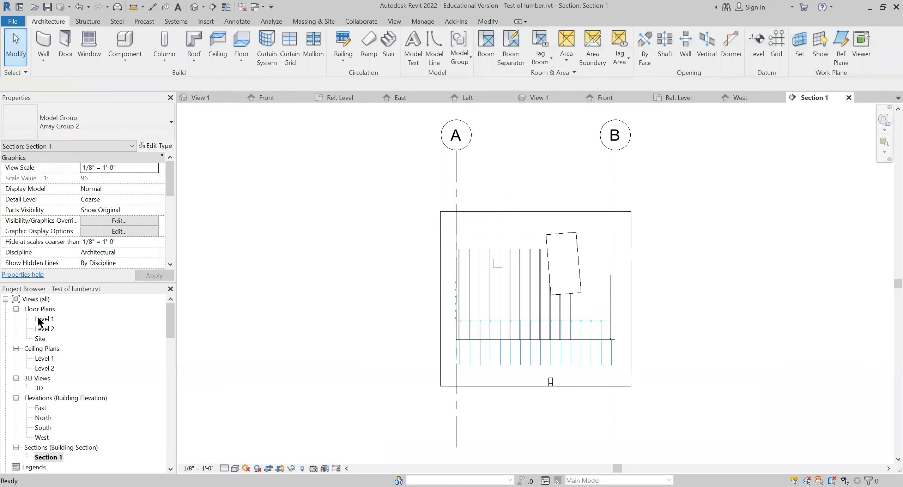
- In the 3D view, examine the lower ends of the arrayed 2x8 members at the roof corner near grid A
double_click(38, 387)
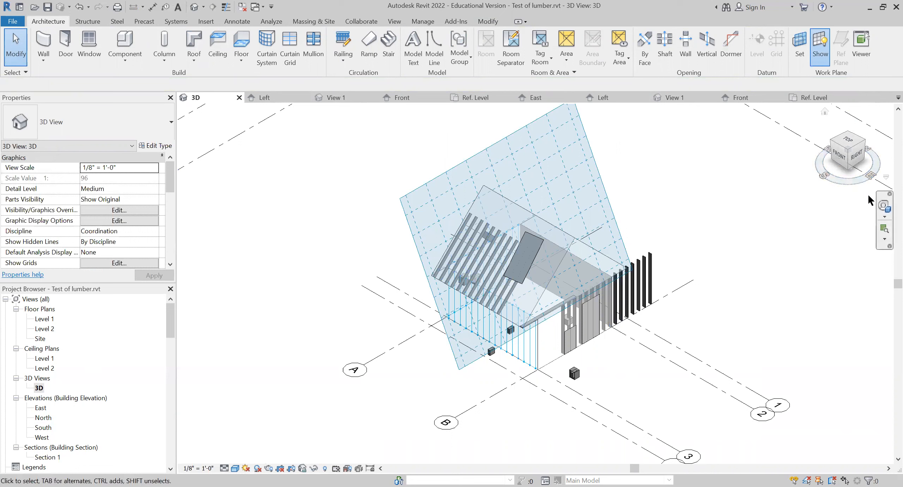
left_click(884, 229)
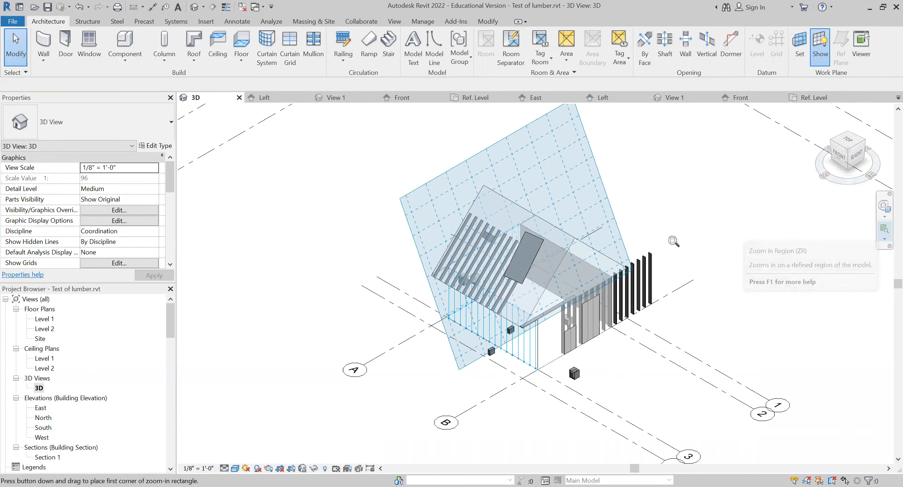
left_click_drag(422, 262, 465, 292)
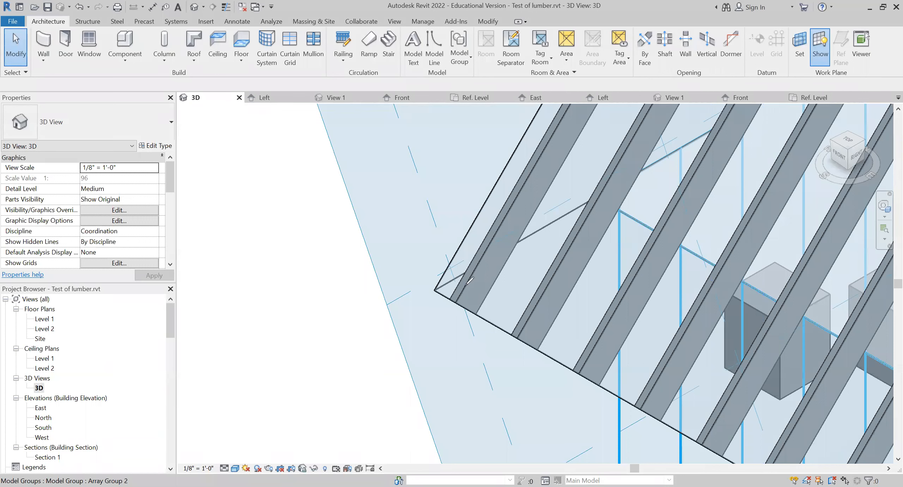
left_click_drag(466, 284, 468, 309)
left_click_drag(444, 273, 611, 355)
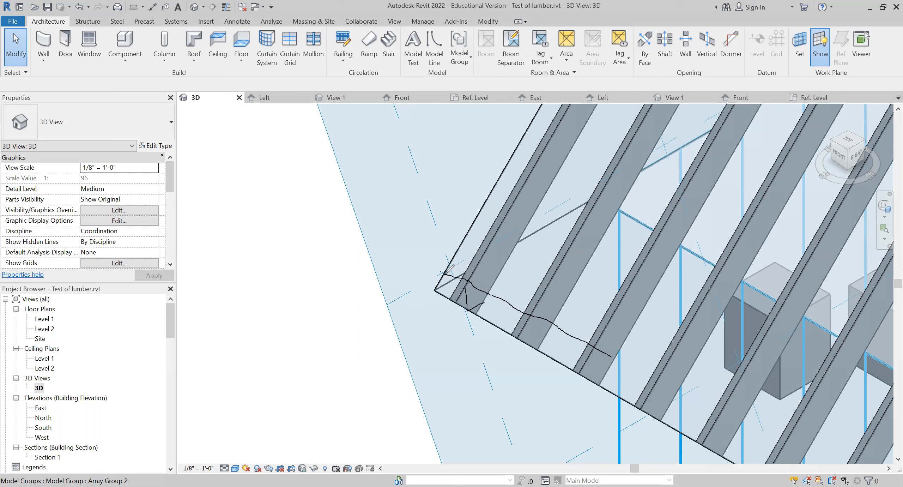
mouse_move(448, 284)
left_mouse_down()
mouse_move(447, 293)
mouse_move(610, 383)
left_mouse_up()
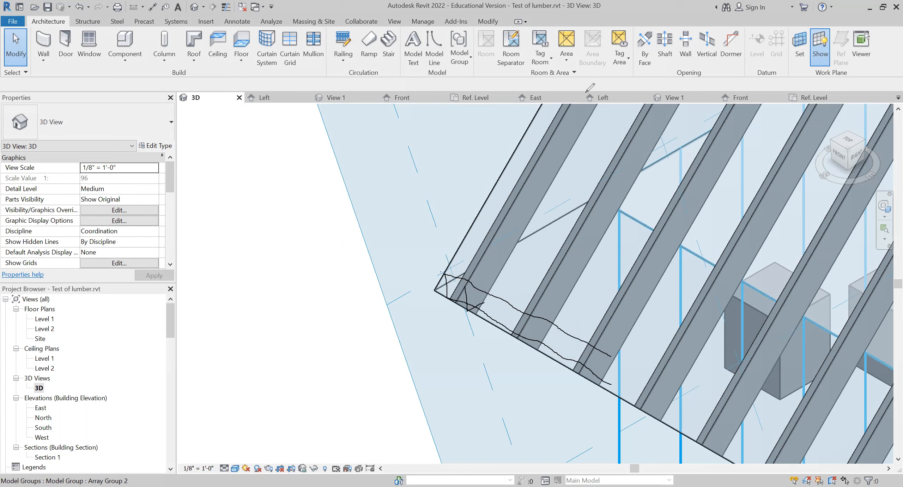
key("e")
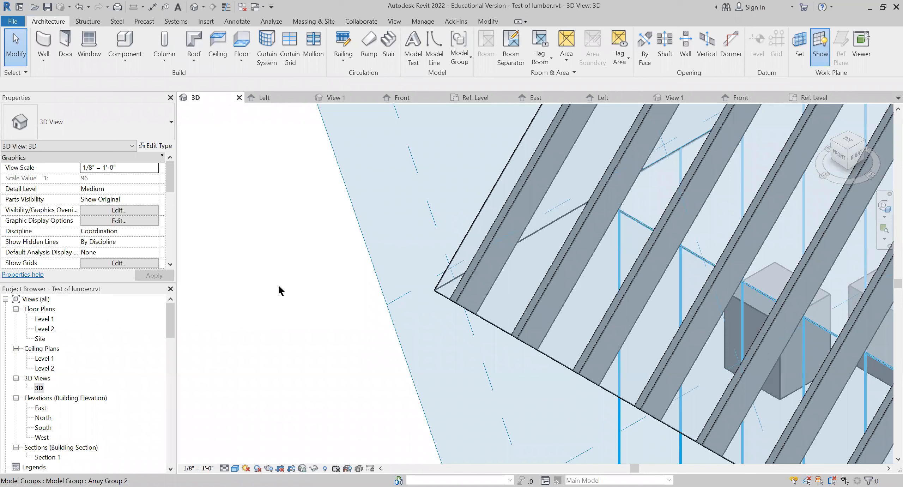
- Create a new family from the English-Imperial Generic Model.rft template
left_click(12, 22)
left_click(12, 21)
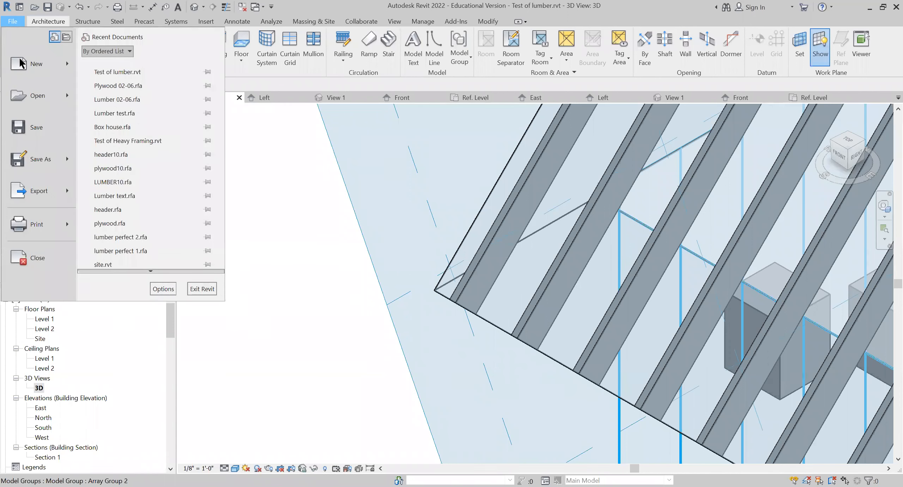
mouse_move(26, 69)
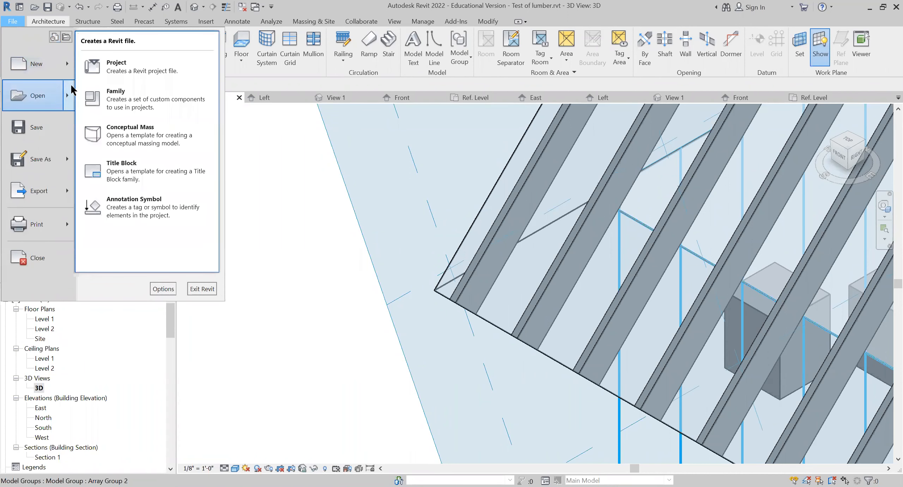
left_click(106, 100)
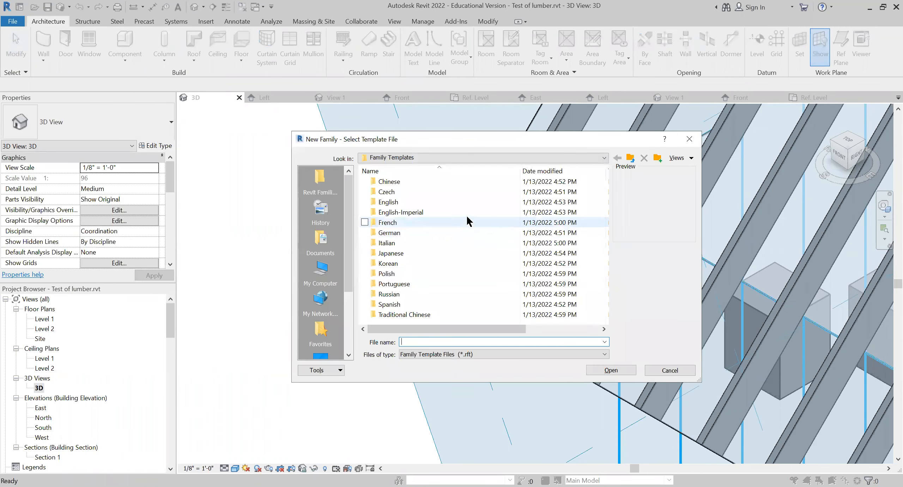
double_click(466, 211)
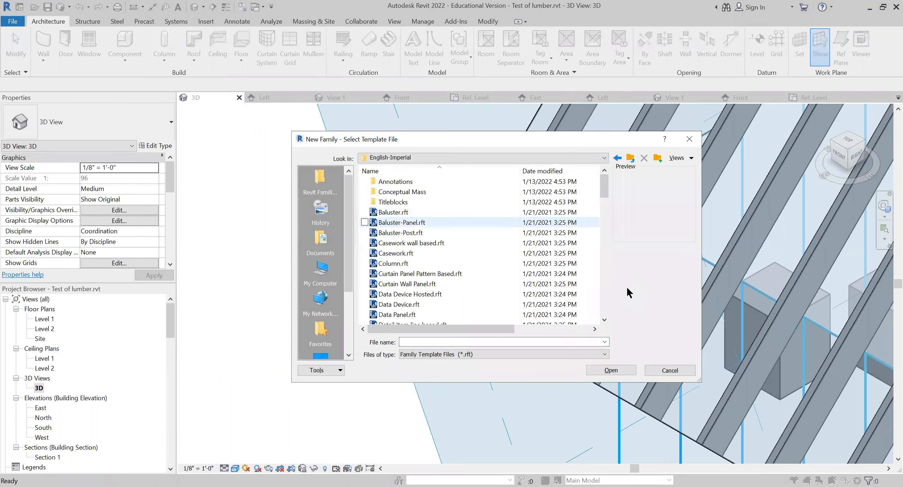
left_click(603, 299)
left_click(603, 299)
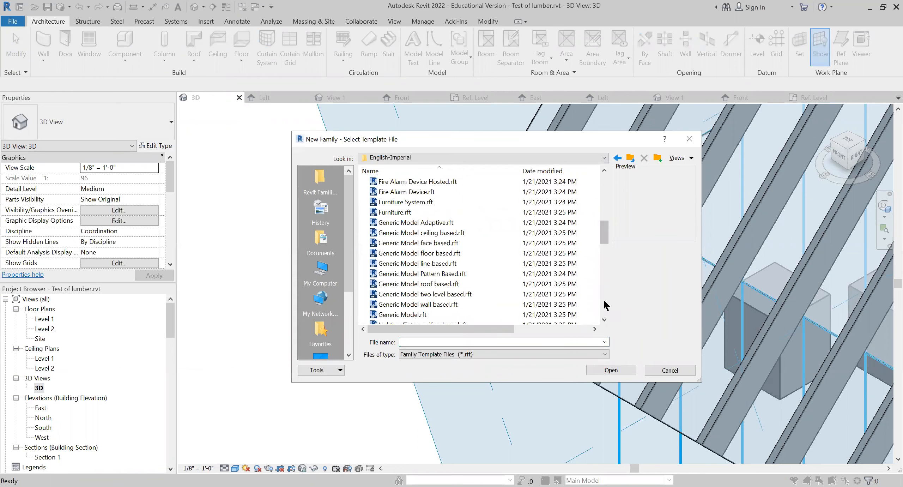
left_click(460, 312)
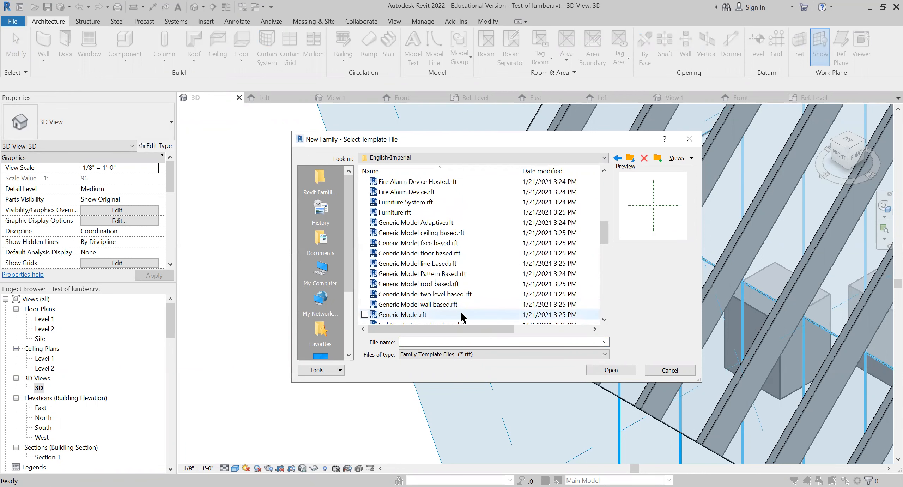
double_click(461, 312)
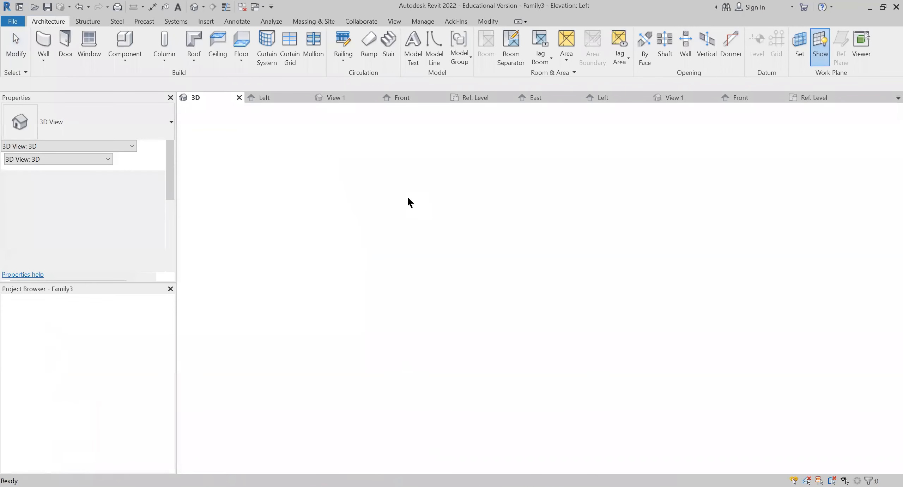
- Save the new family in Documents as void 02-06
left_click(12, 22)
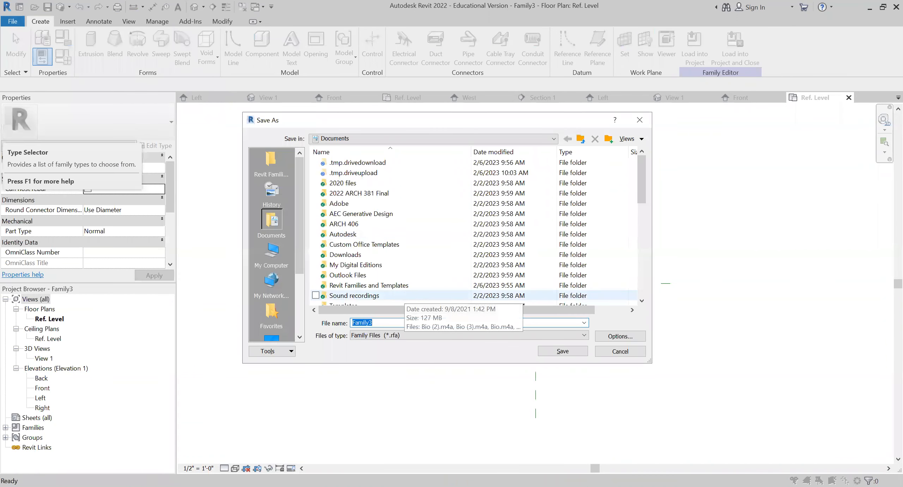
type("void 02-06")
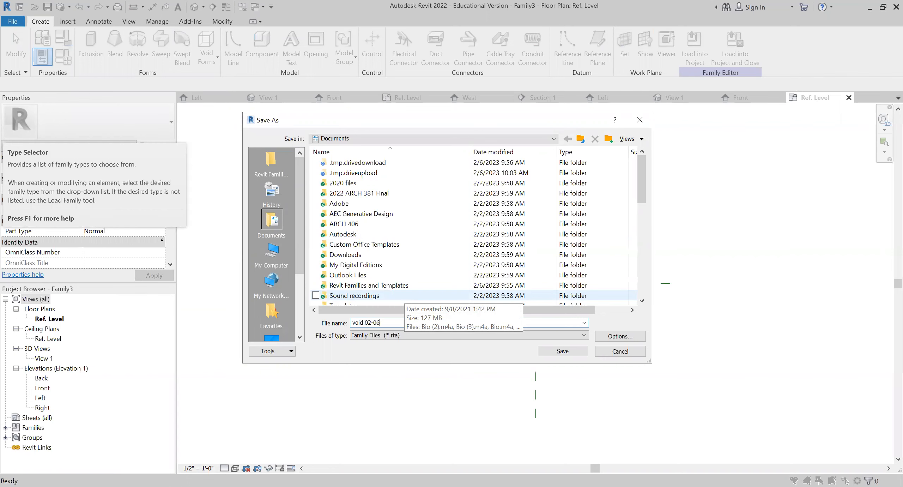
left_click(556, 347)
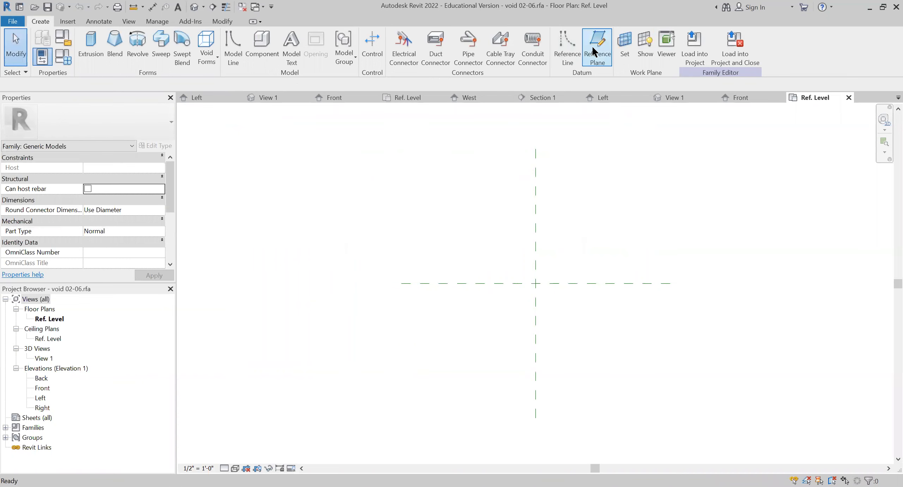
- Draw four reference planes enclosing the centre planes' intersection in Ref. Level, forming a rectangle about 2' 9" wide and 1' 9" high
left_click(592, 47)
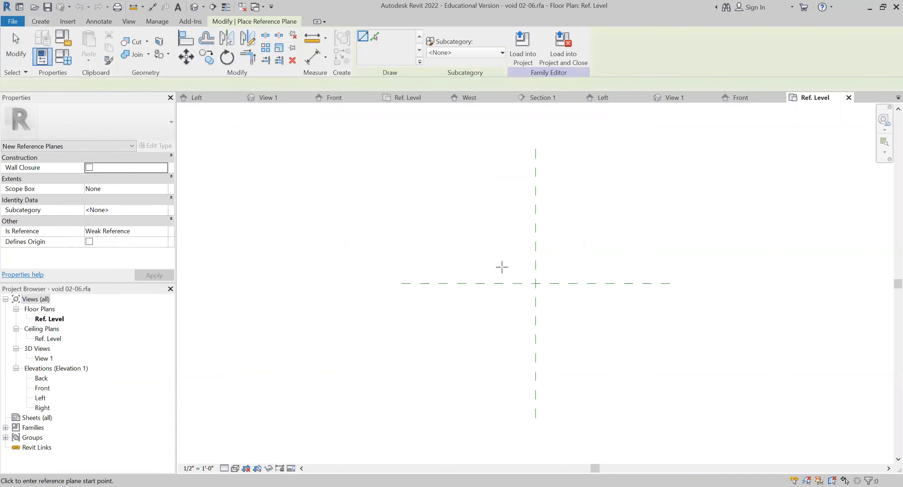
left_click(565, 262)
left_click(583, 267)
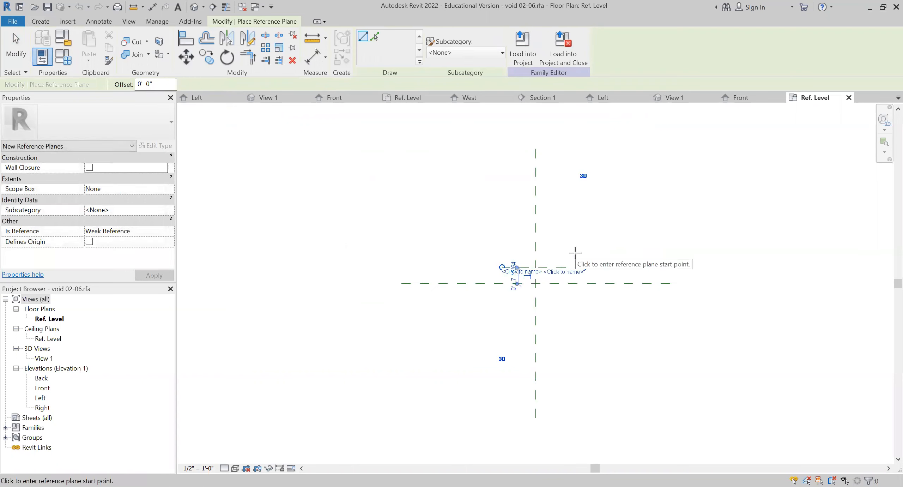
left_click(575, 253)
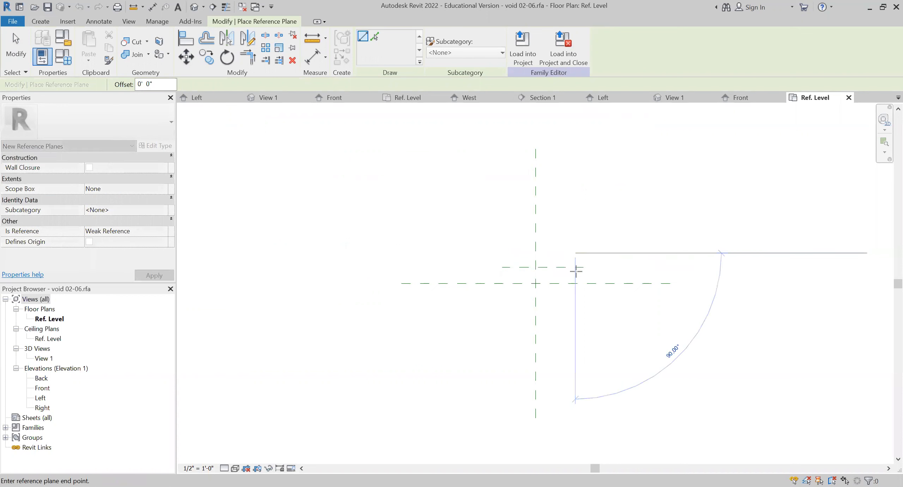
left_click(575, 326)
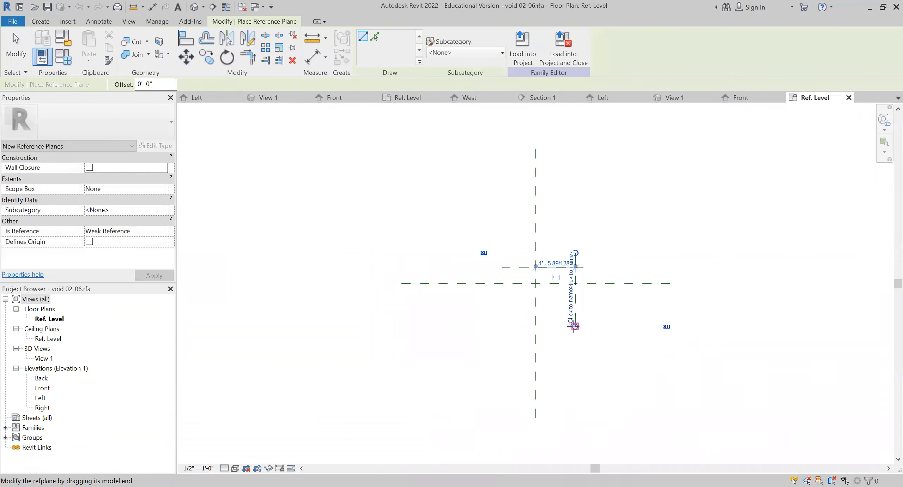
left_click(502, 253)
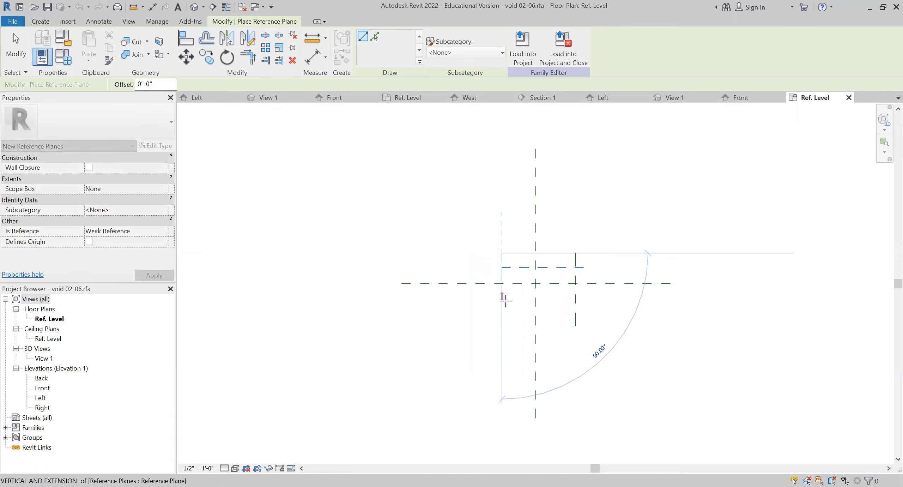
left_click(502, 324)
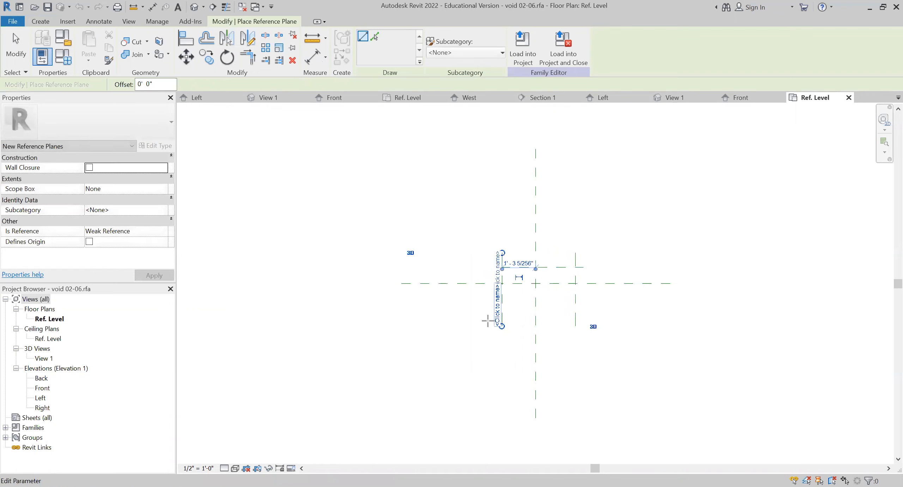
right_click(469, 307)
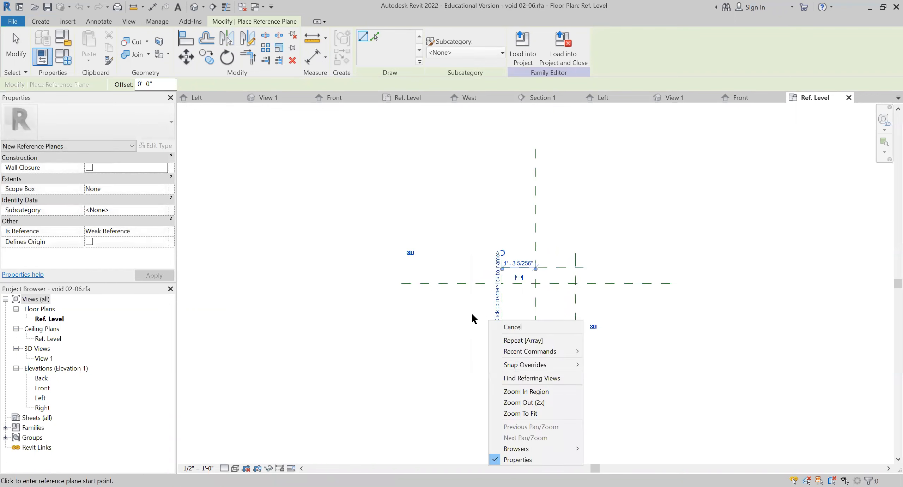
left_click(474, 313)
left_click(476, 314)
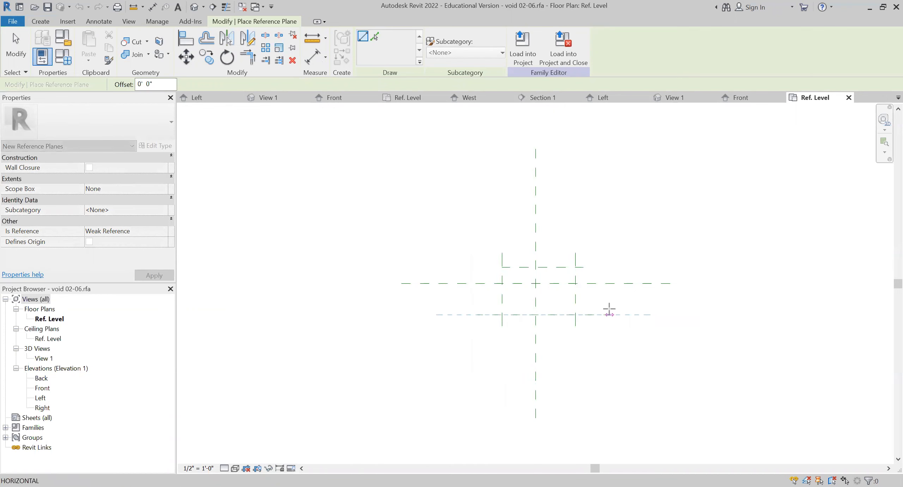
left_click(609, 313)
left_click(25, 45)
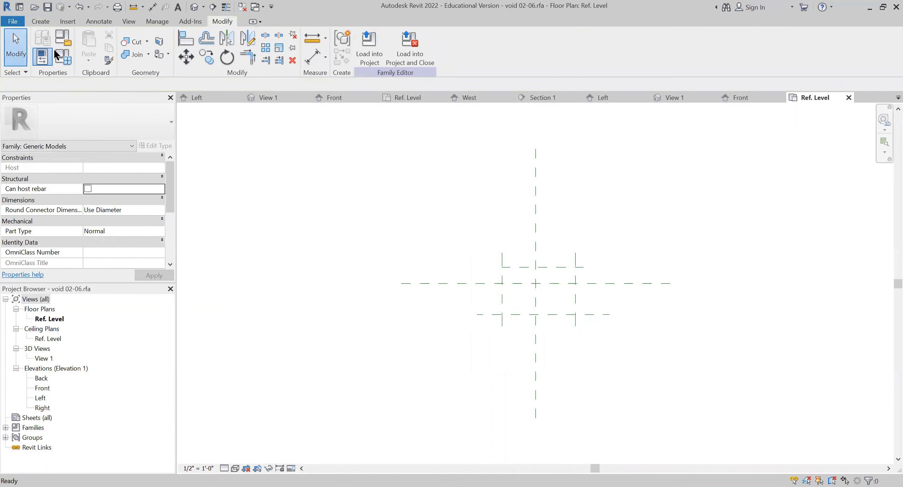
- Add an overall aligned dimension between the upper and lower horizontal reference planes, placed to the left of the rectangle
left_click(96, 20)
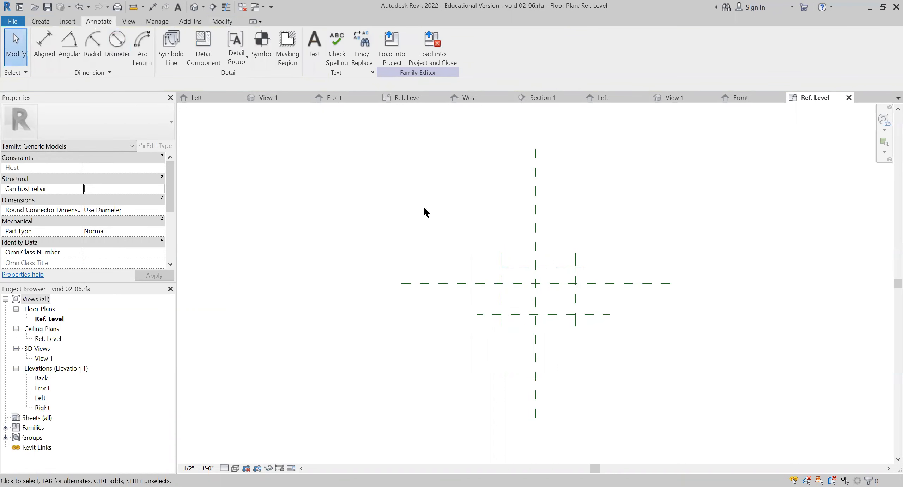
left_click(513, 268)
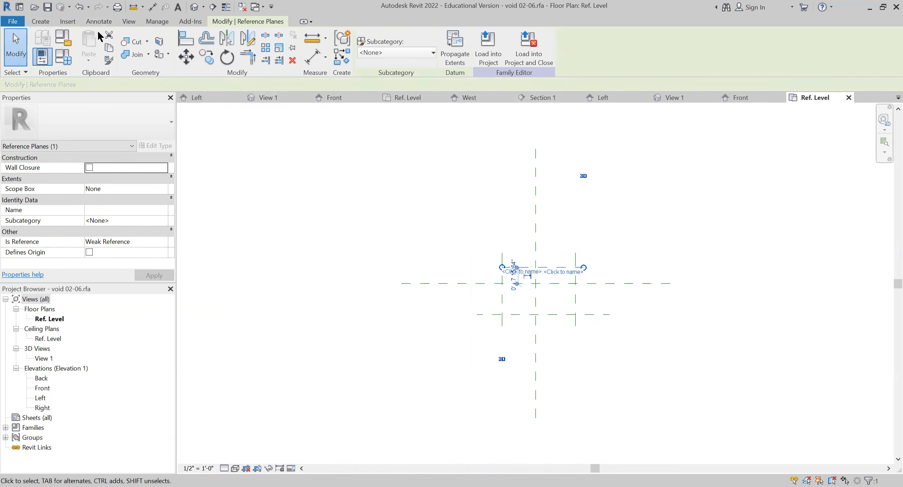
left_click(97, 21)
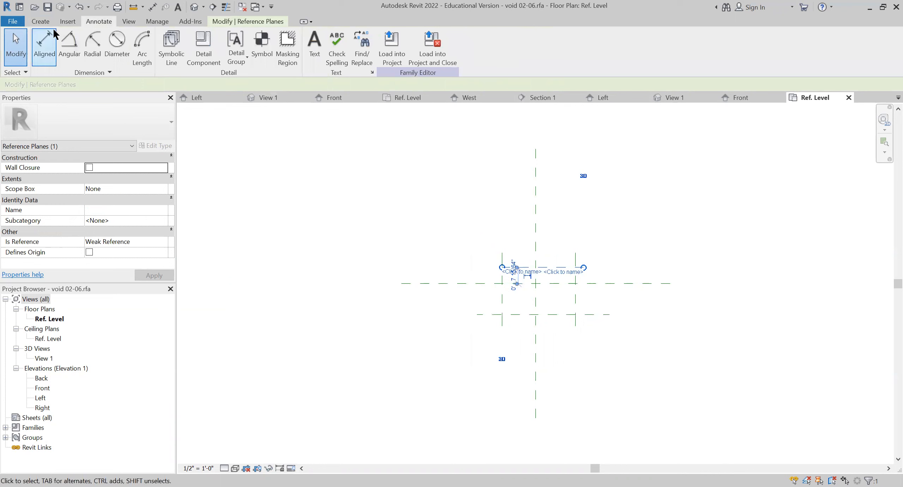
left_click(47, 42)
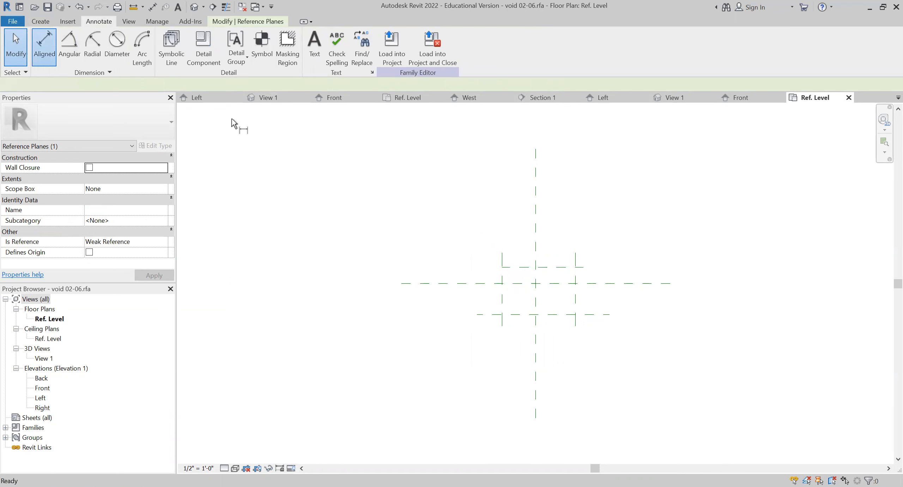
left_click(509, 267)
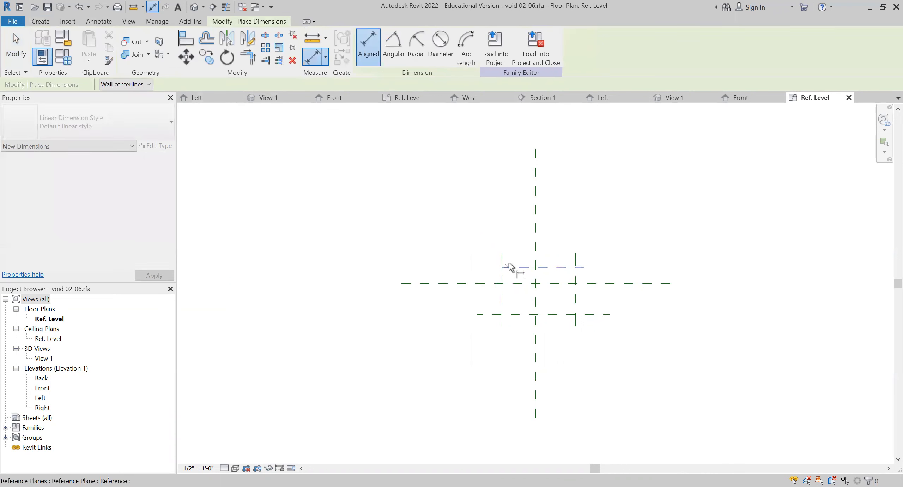
left_click(515, 315)
left_click(416, 296)
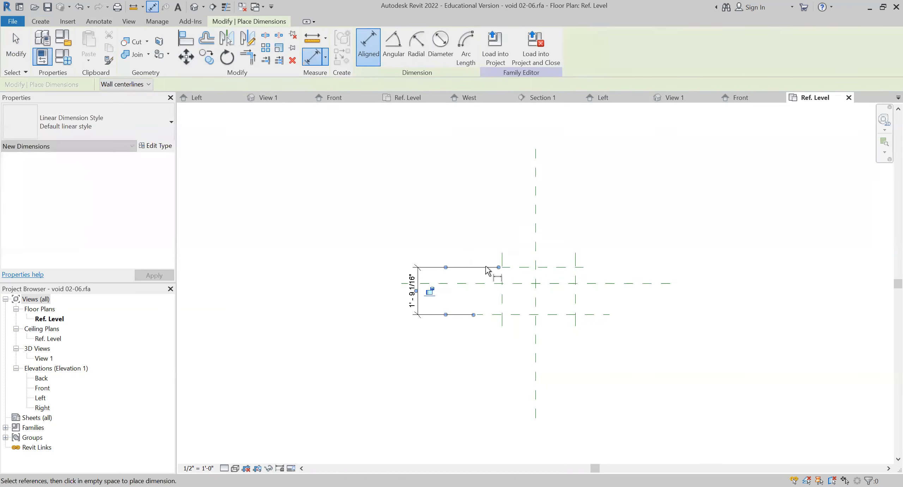
- Dimension the upper, centre and lower horizontal reference planes in one string and make the two segments equal
left_click(517, 271)
left_click(517, 283)
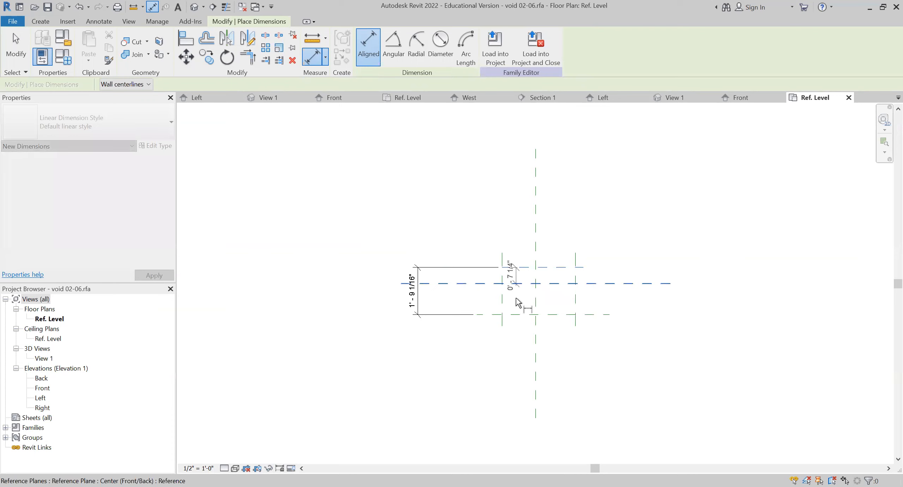
left_click(517, 314)
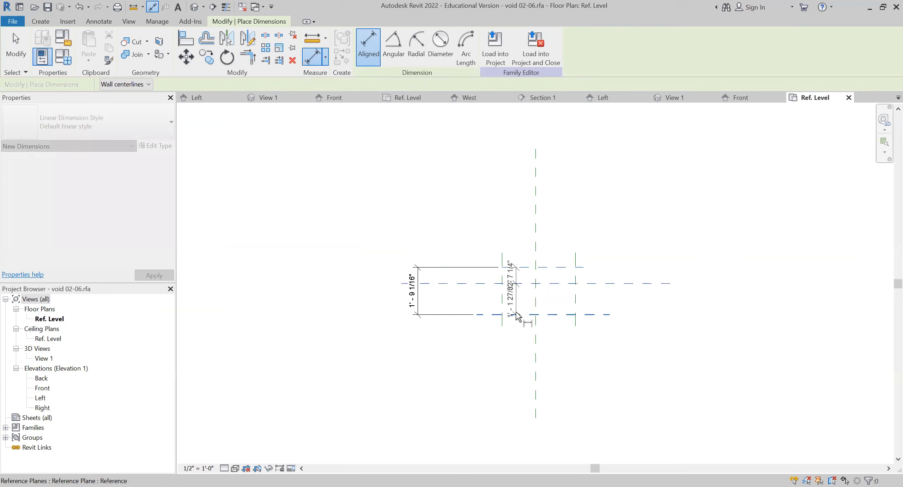
left_click(463, 315)
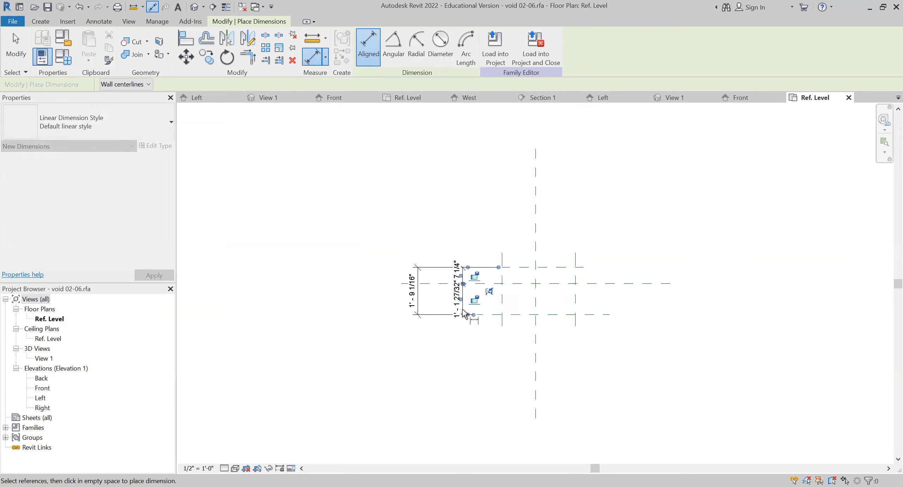
left_click(489, 292)
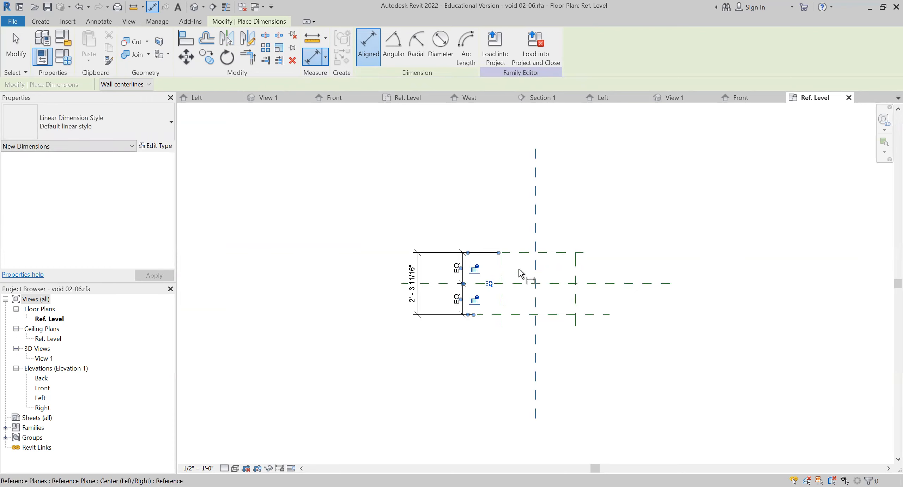
- Dimension the left, centre and right vertical reference planes in one string above the rectangle and make the two segments equal
left_click(502, 271)
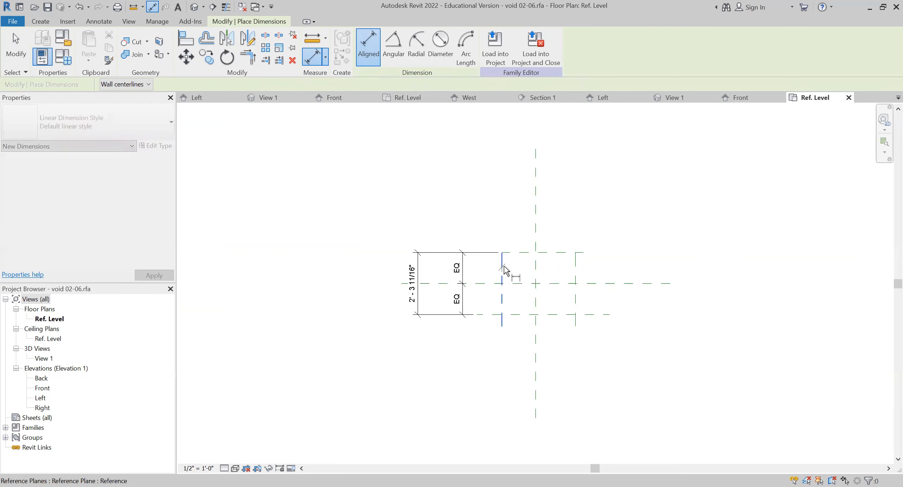
left_click(535, 271)
left_click(575, 271)
left_click(573, 219)
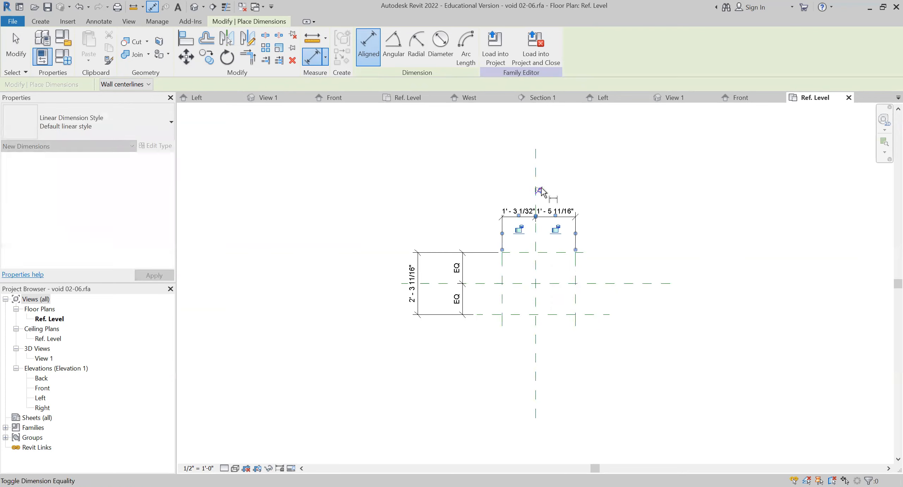
left_click(538, 190)
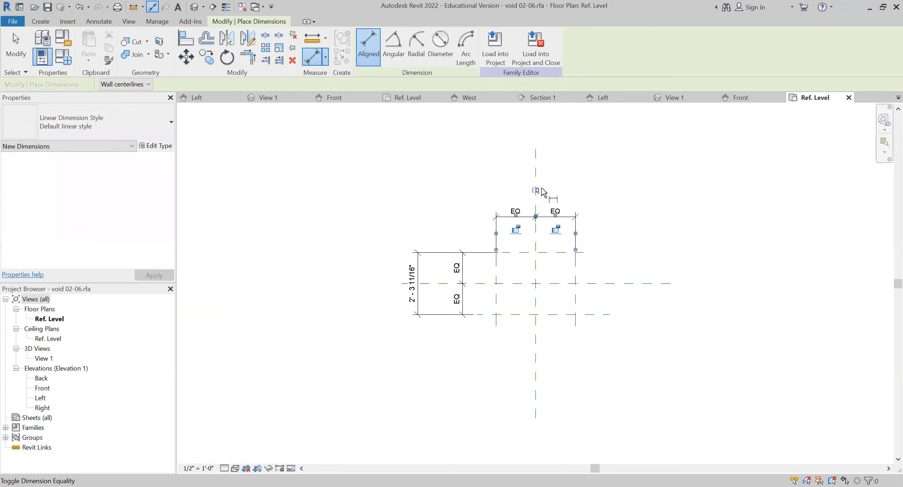
- Add an overall aligned dimension between the left and right vertical reference planes, placed above the equalized string
left_click(496, 272)
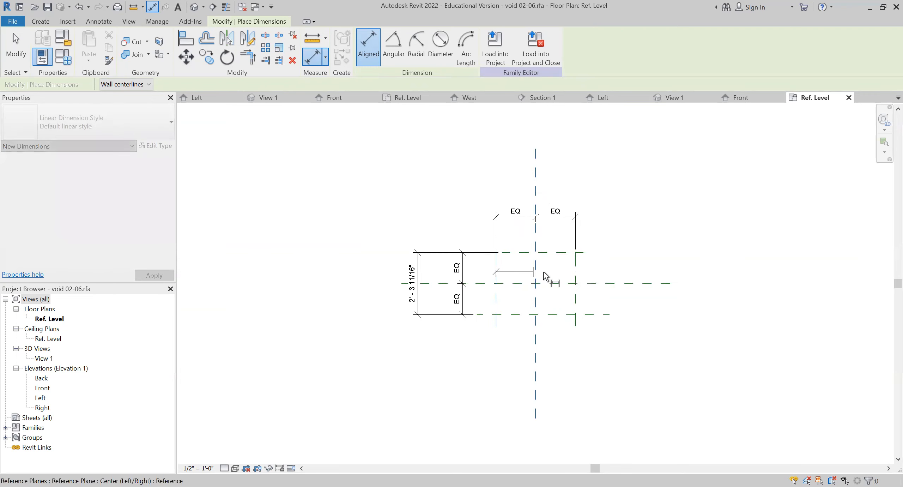
left_click(575, 277)
left_click(570, 176)
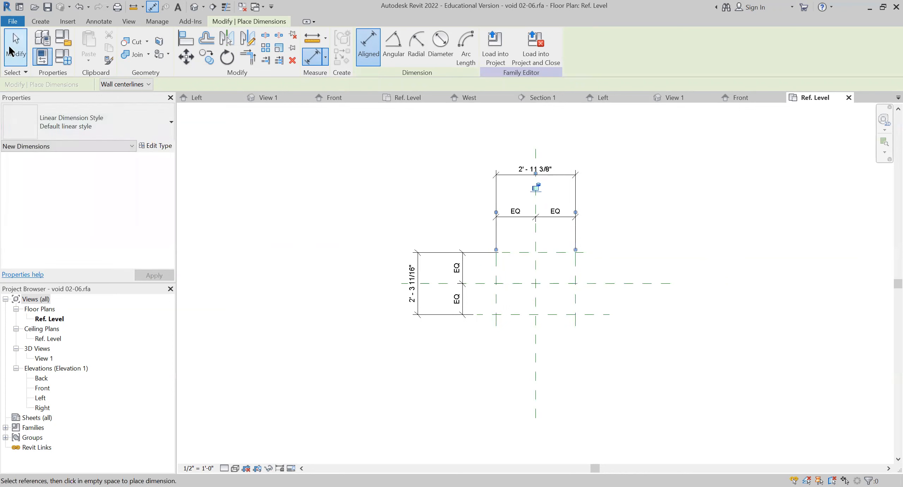
left_click(11, 49)
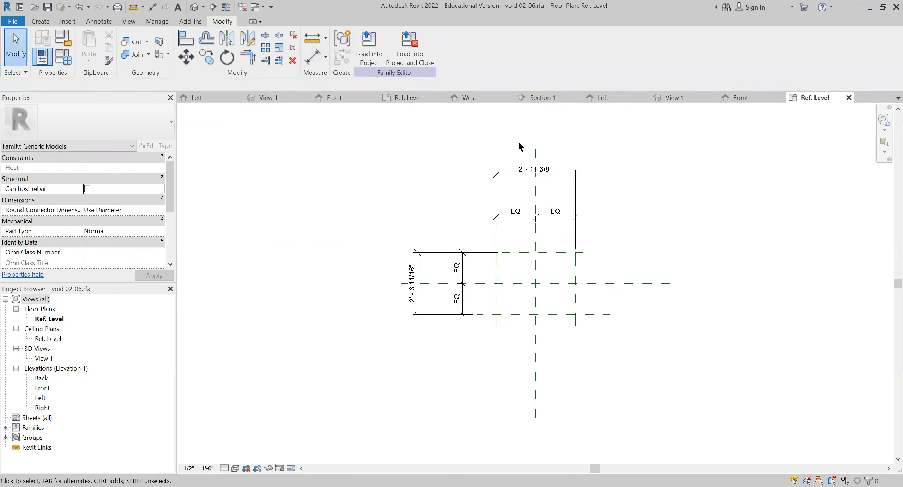
- Label the overall horizontal dimension with a new instance family parameter named a
left_click(556, 179)
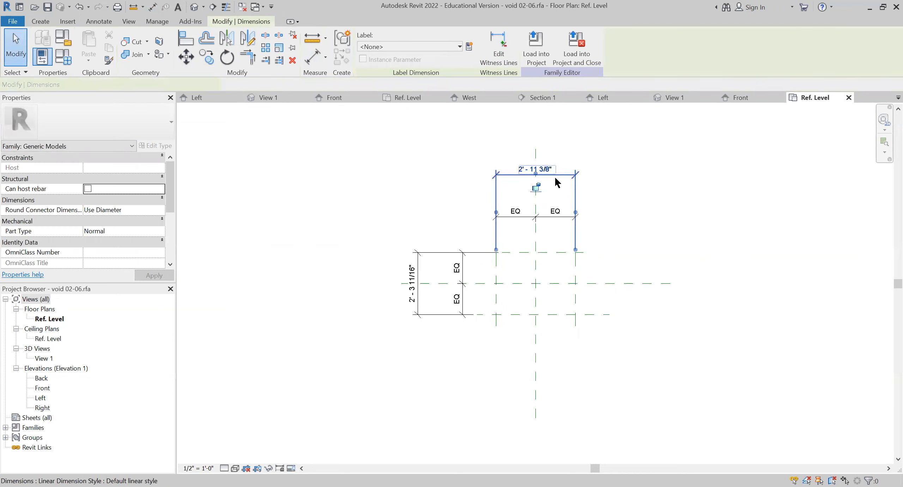
left_click(469, 46)
type("a")
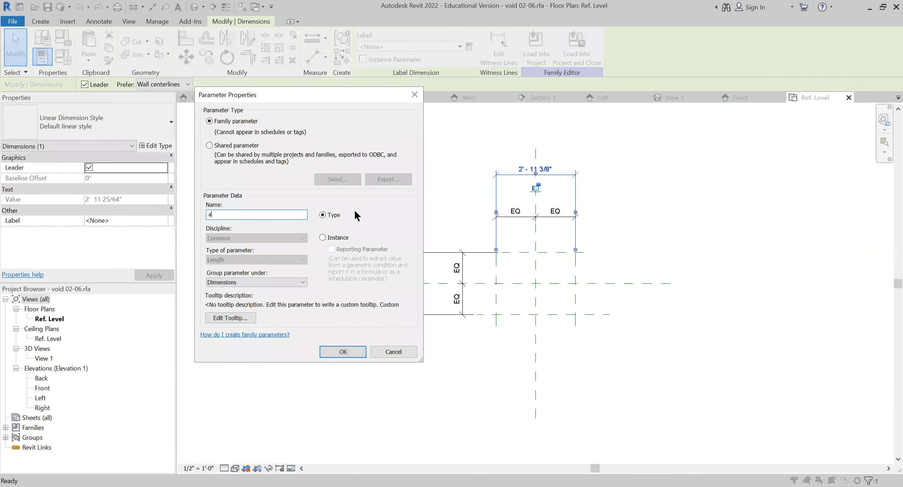
left_click(323, 237)
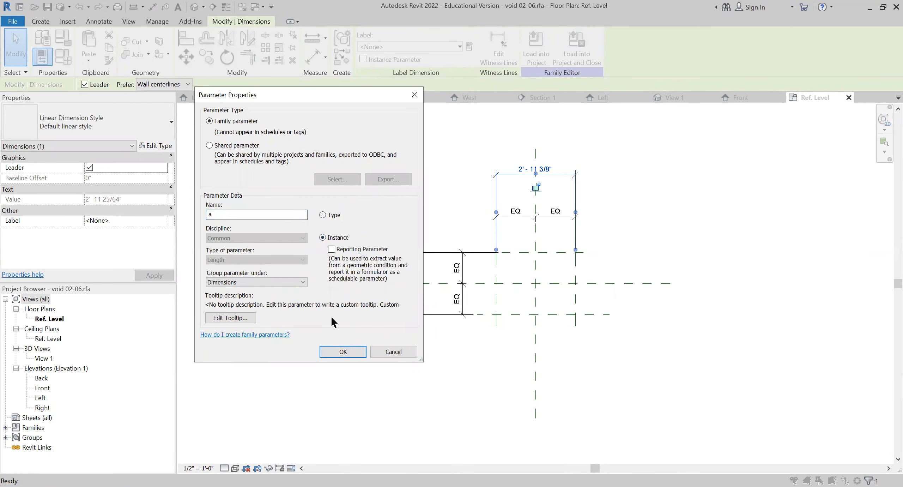
left_click(343, 352)
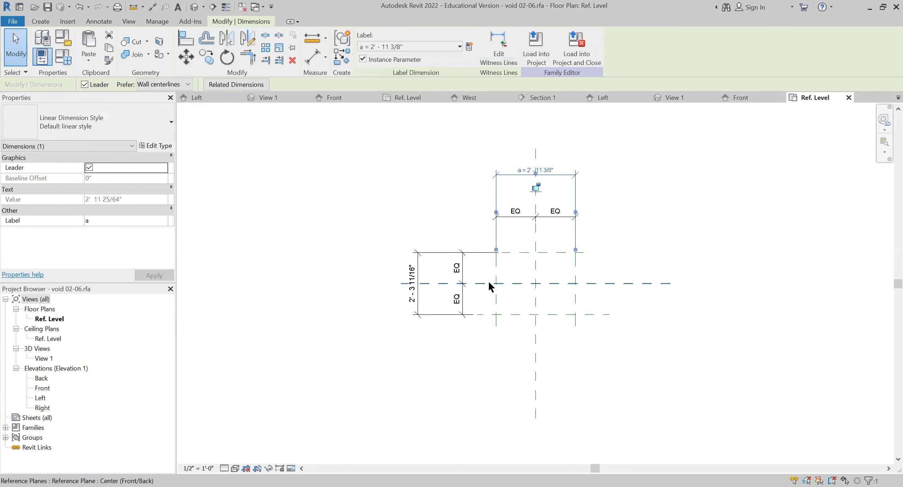
- Label the overall vertical dimension beside the rectangle with a new instance family parameter named b
left_click(488, 314)
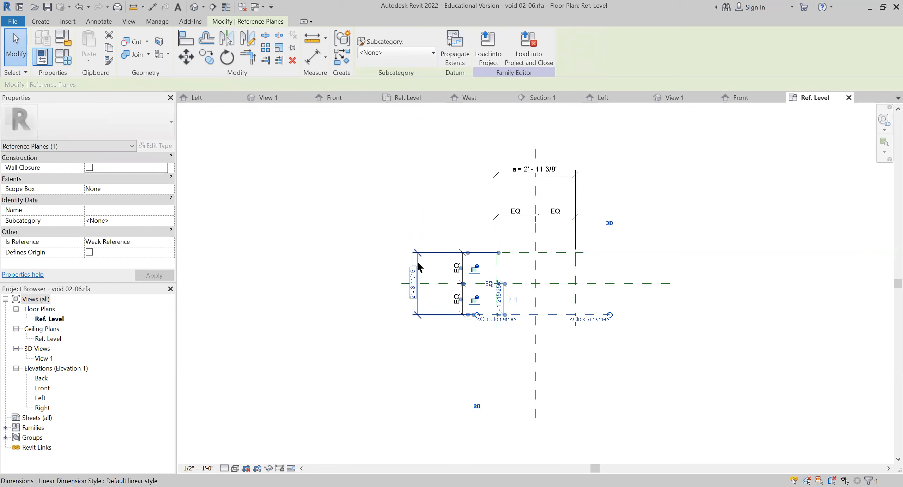
left_click(413, 278)
left_click(468, 47)
type("b")
key("Tab")
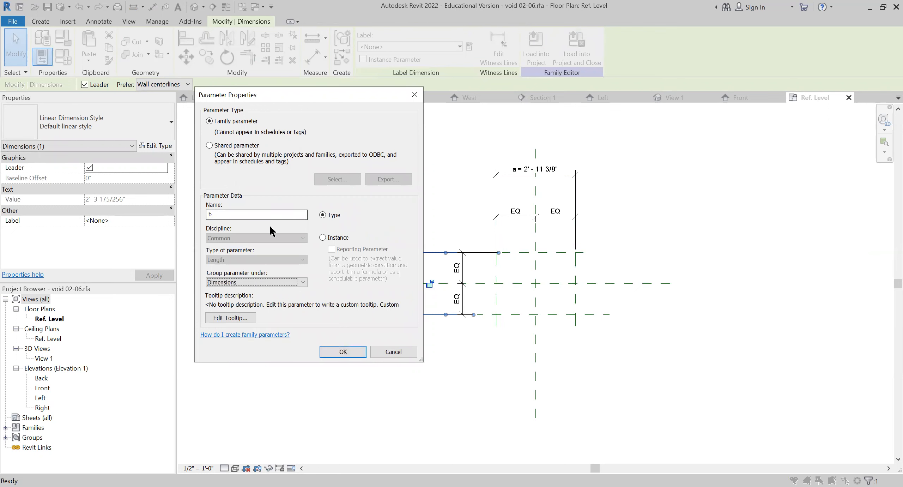
left_click(331, 237)
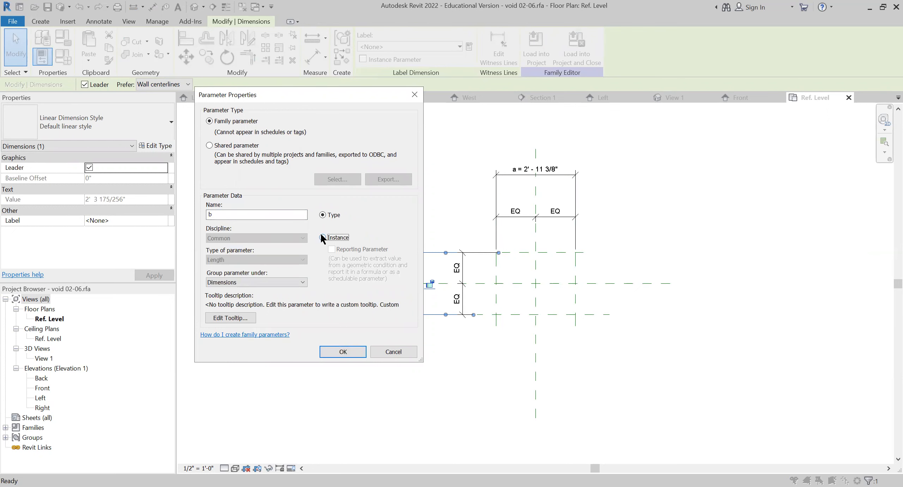
left_click(349, 351)
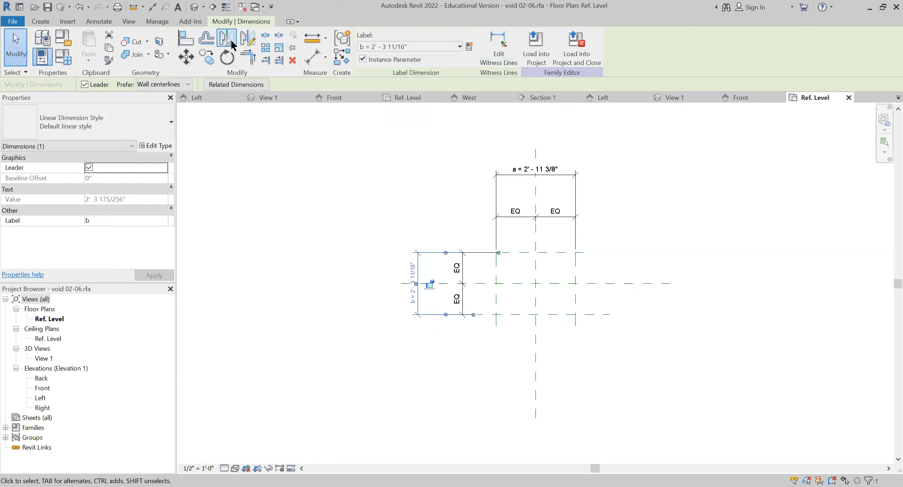
- Start a void extrusion sketch in Ref. Level with the rectangle drawing tool
left_click(46, 23)
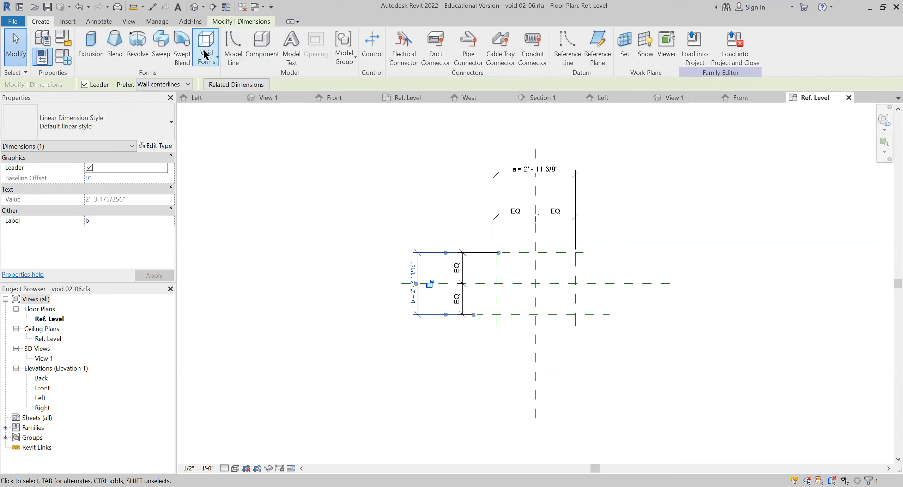
left_click(209, 59)
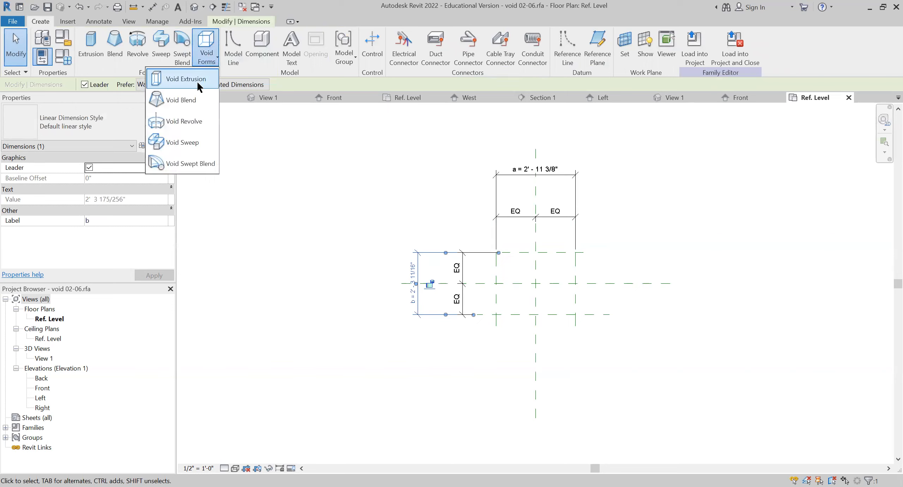
left_click(196, 80)
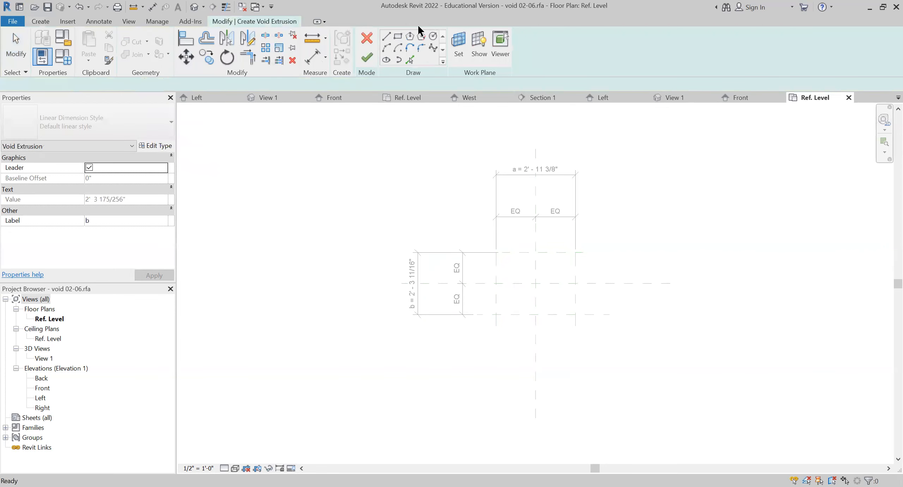
left_click(397, 36)
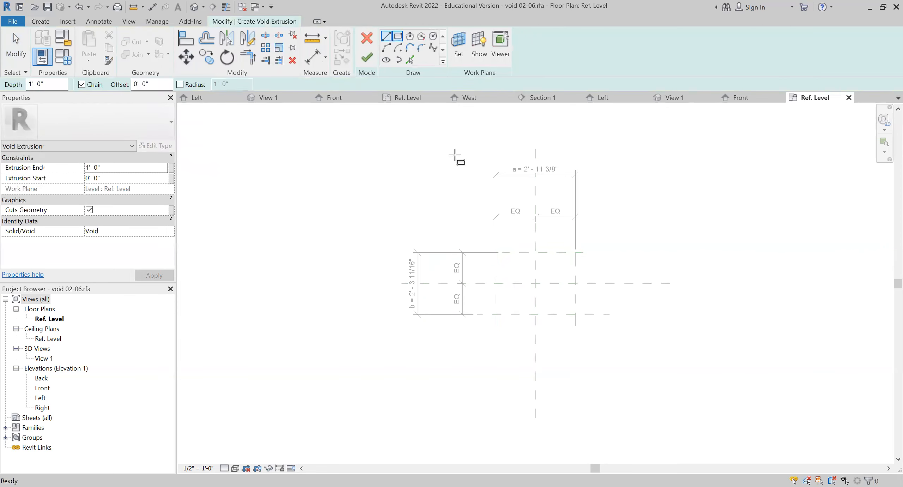
left_click(510, 268)
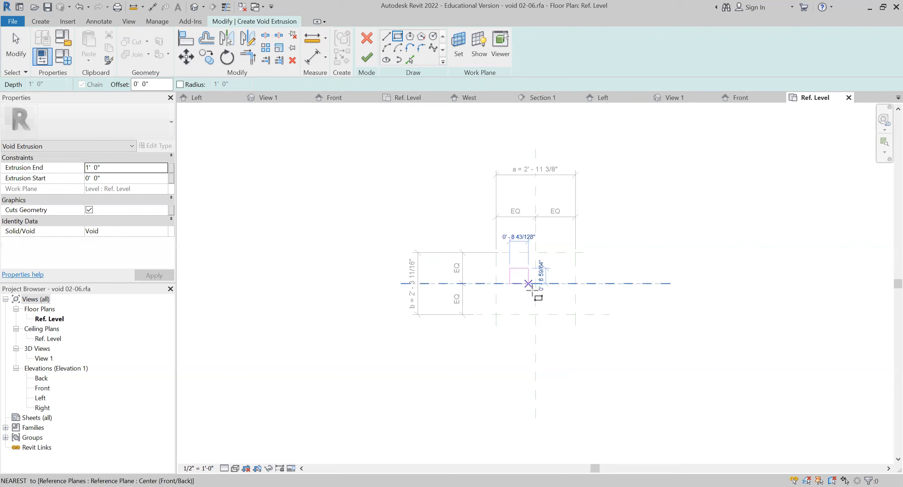
right_click(560, 303)
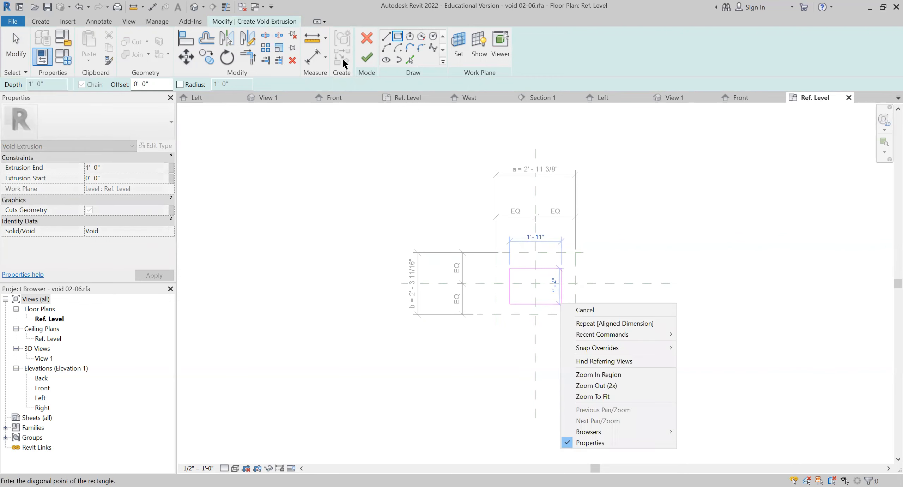
left_click(367, 60)
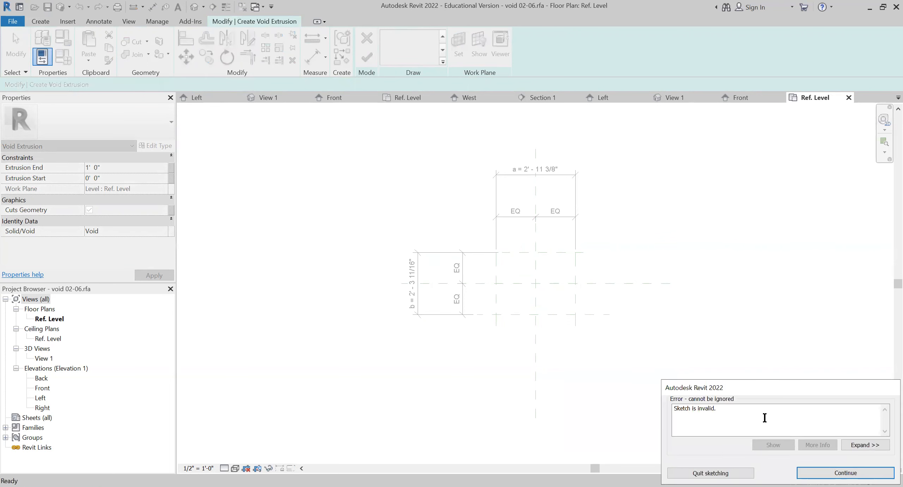
left_click(845, 472)
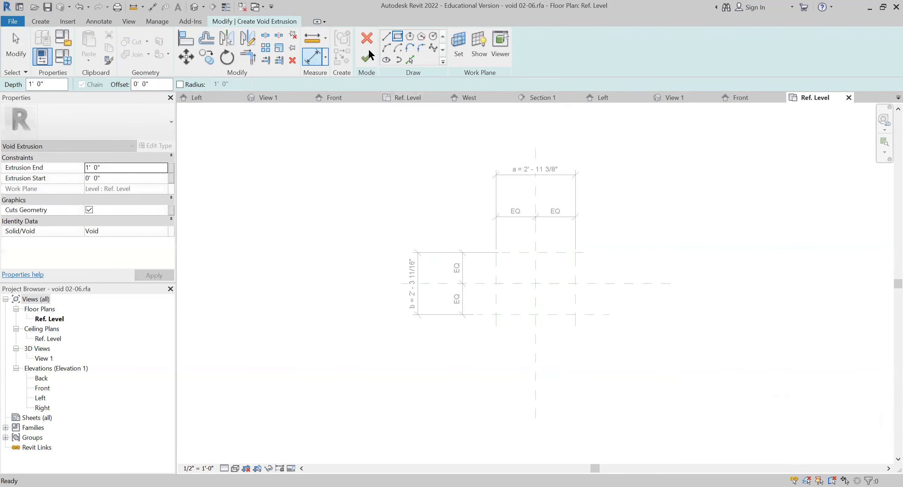
- Finish the void extrusion from a rectangle about 2' 1" wide and 1' 9" high inside the four reference planes, keeping it as Void
left_click(498, 253)
left_click(506, 260)
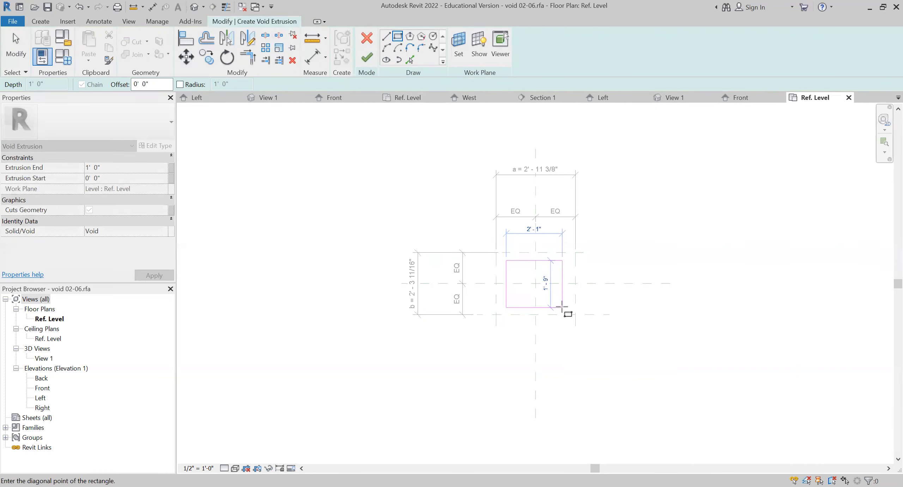
left_click(562, 307)
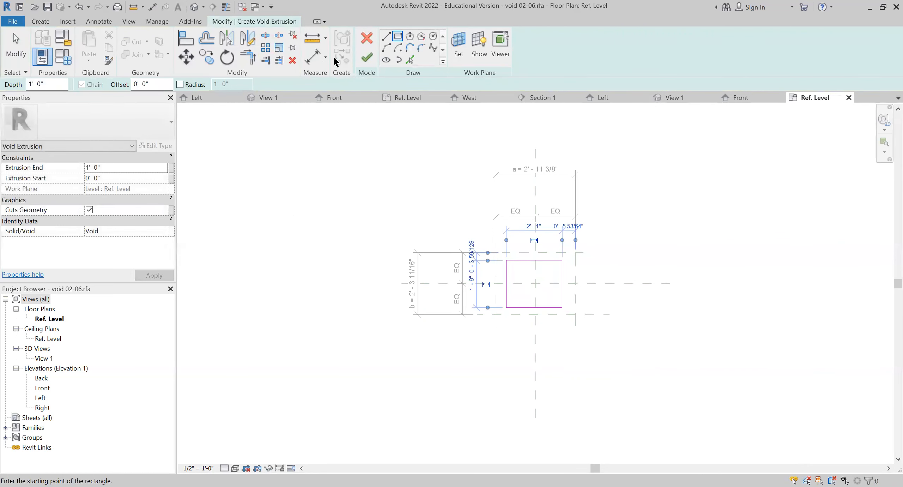
left_click(367, 57)
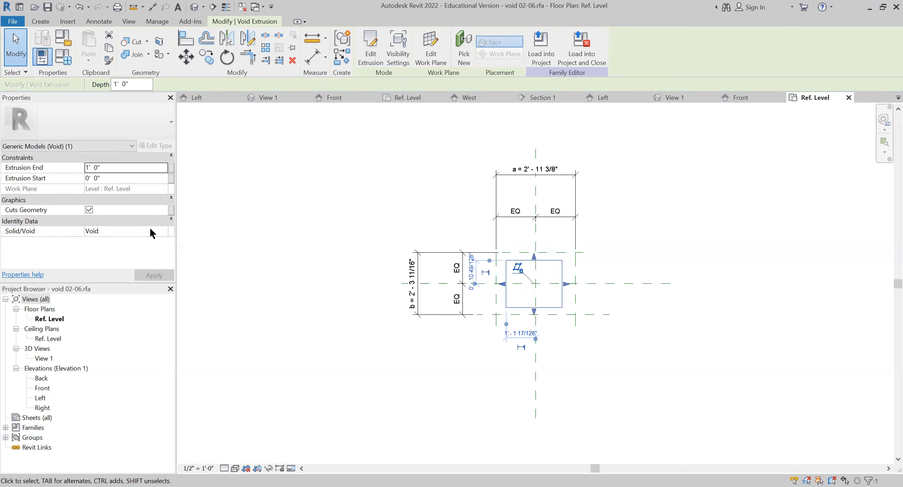
left_click(161, 231)
left_click(163, 231)
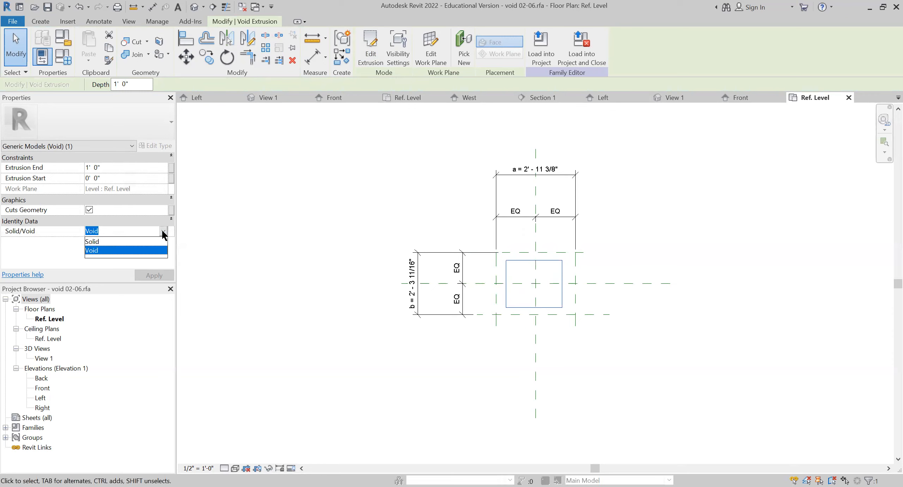
left_click(162, 229)
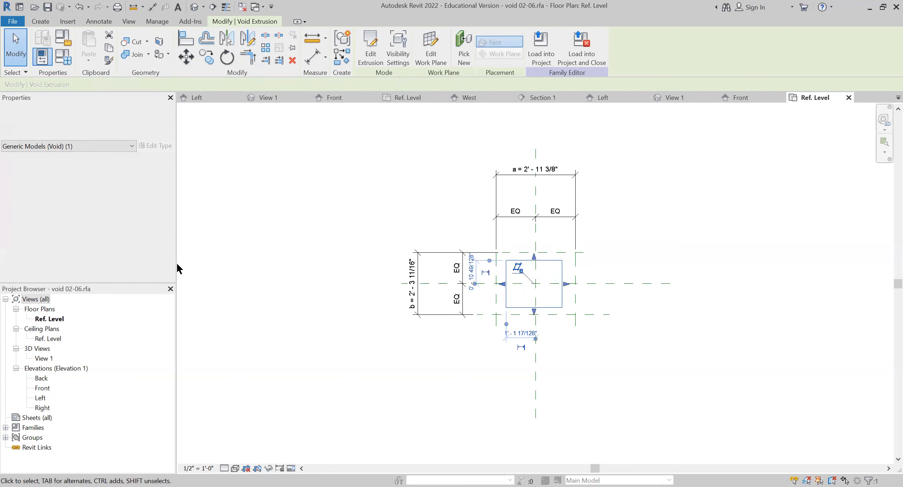
left_click(297, 235)
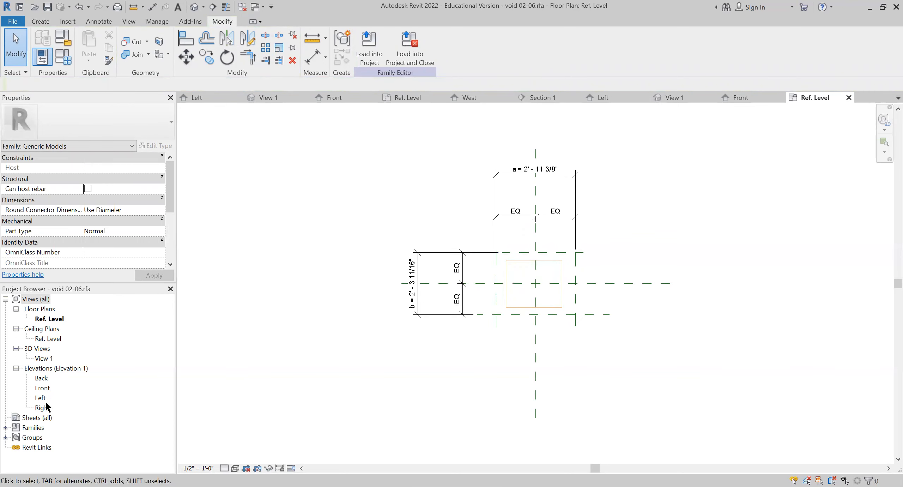
- In the Front elevation, draw two horizontal reference planes, about 1' 5 3/4" above and about 1' 4 5/8" below Ref. Level
double_click(43, 387)
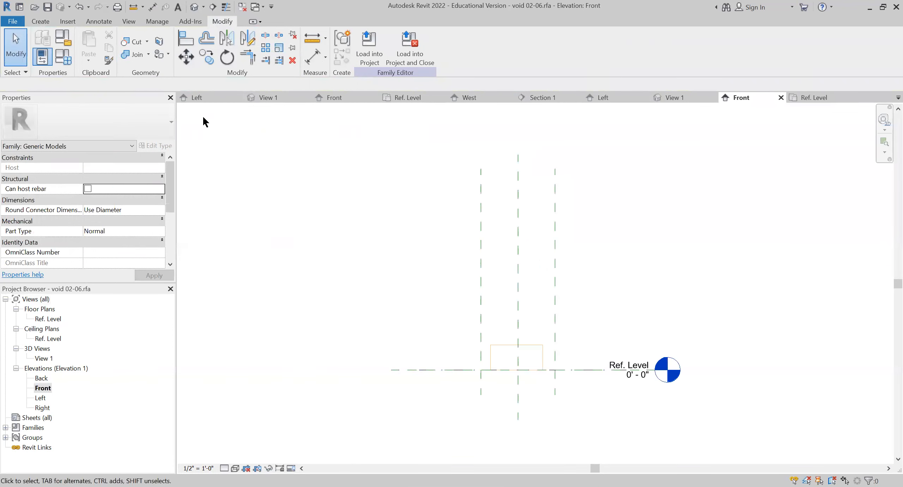
left_click(41, 22)
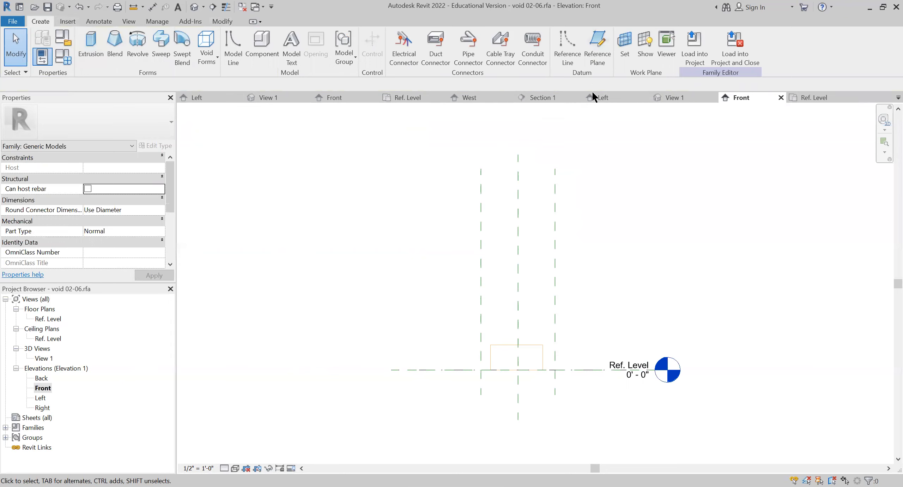
left_click(596, 56)
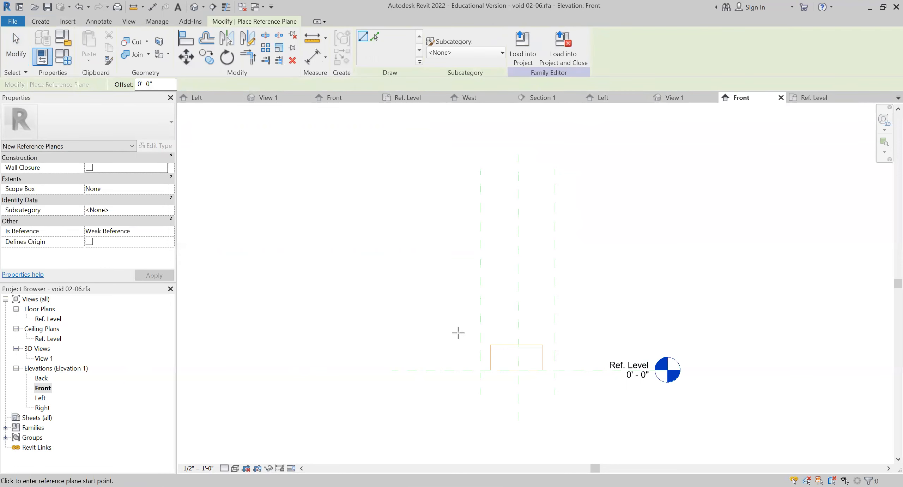
left_click(456, 333)
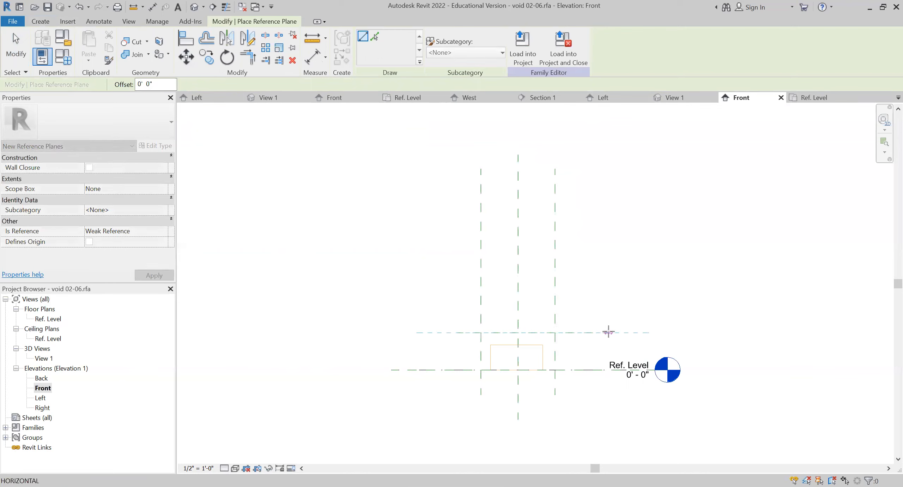
left_click(607, 332)
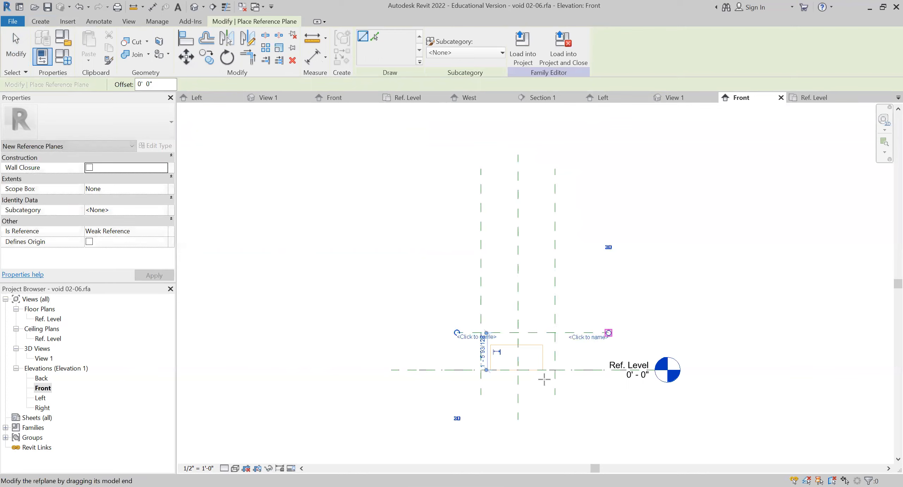
left_click(464, 405)
left_click(586, 399)
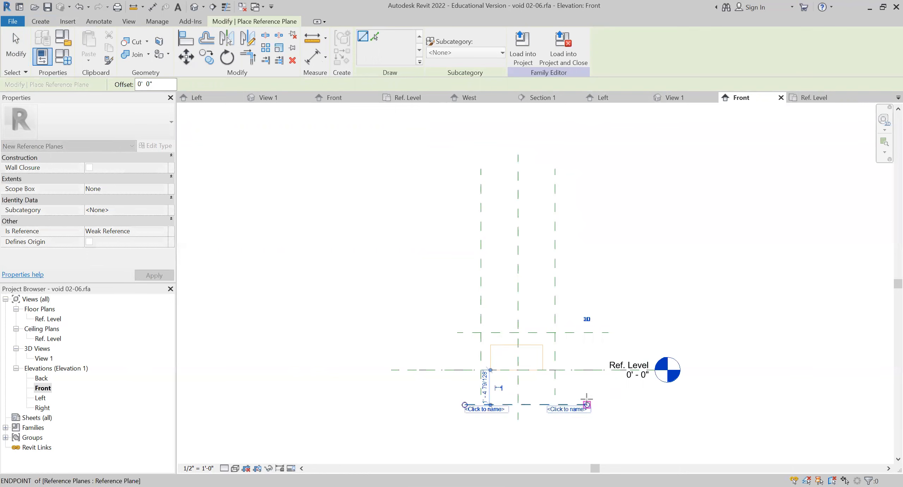
left_click(17, 38)
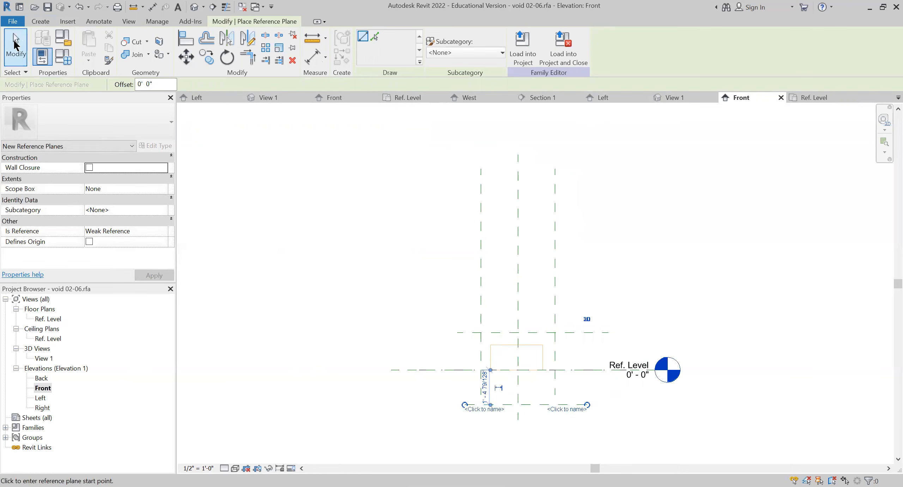
- Dimension the lower reference plane, Ref. Level and the upper reference plane in one string and make the two segments equal
left_click(94, 20)
left_click(46, 39)
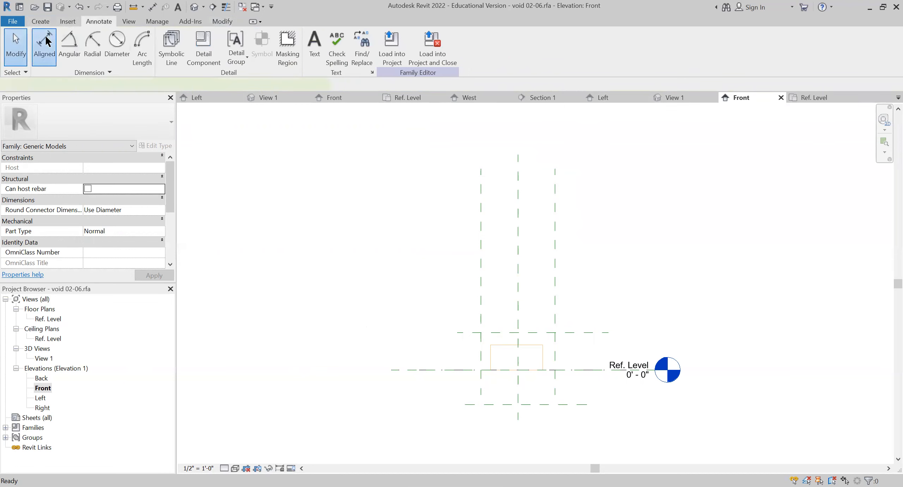
left_click(470, 404)
left_click(466, 374)
left_click(459, 333)
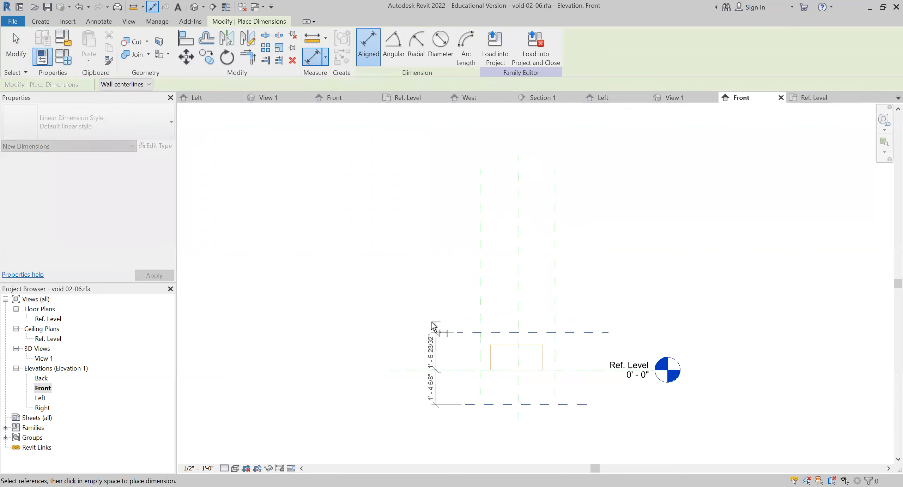
left_click(432, 352)
left_click(456, 369)
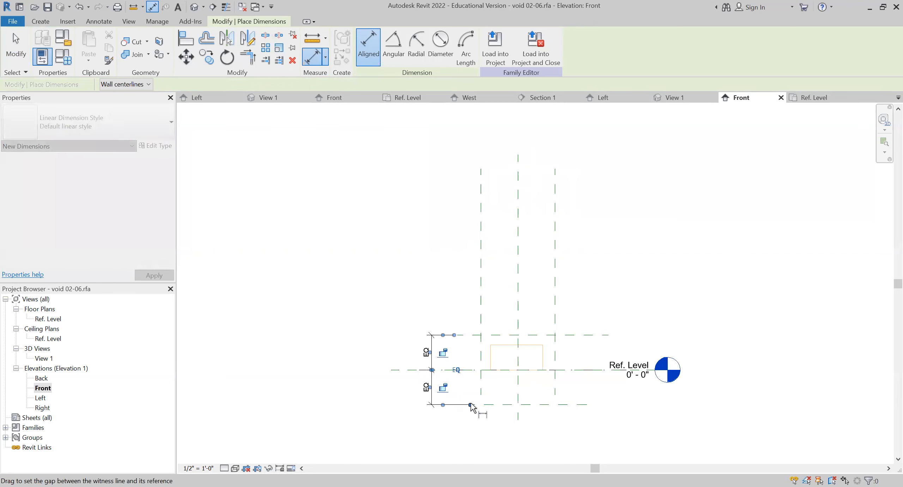
- Add an overall dimension between the lower and upper reference planes, outside the equalized dimension string
left_click(493, 405)
left_click(493, 335)
left_click(388, 333)
left_click(22, 55)
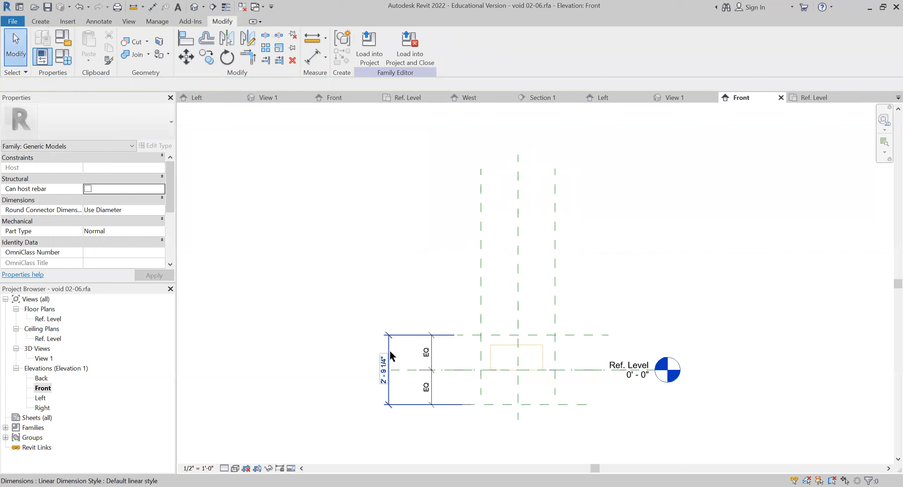
- Label the overall vertical dimension with a new instance family parameter named c
left_click(390, 355)
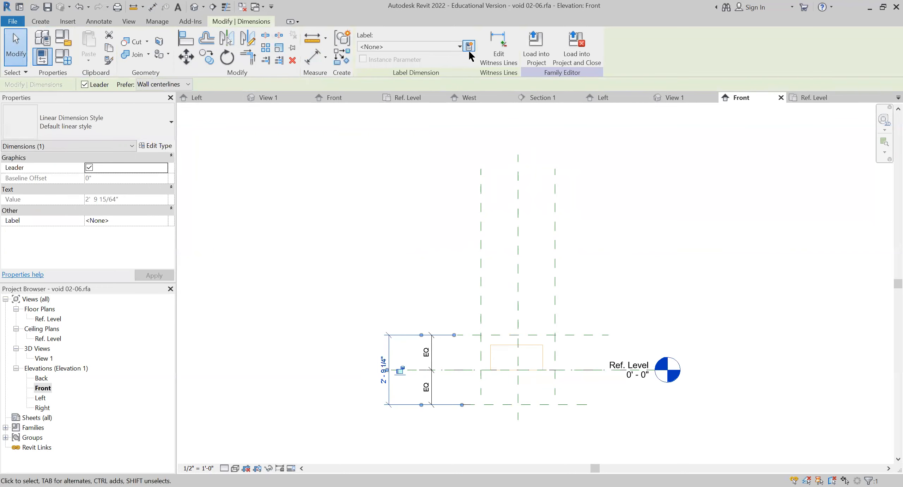
type("c")
left_click(323, 237)
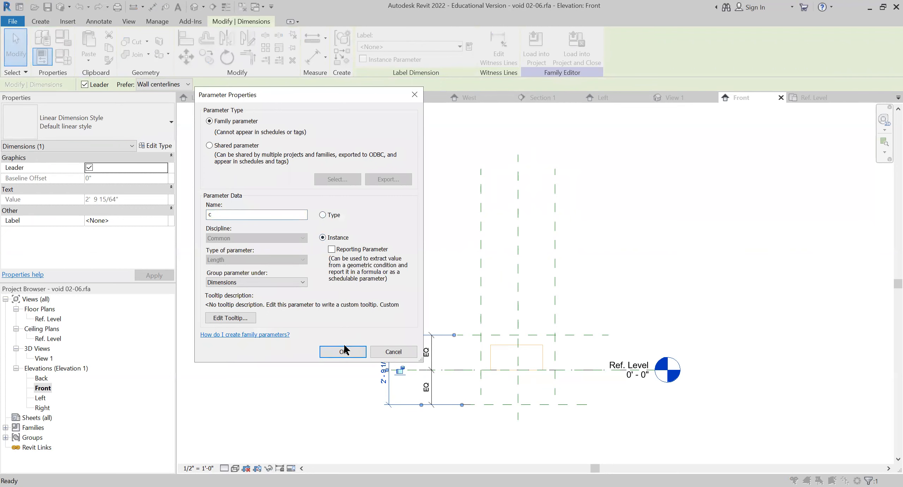
left_click(343, 351)
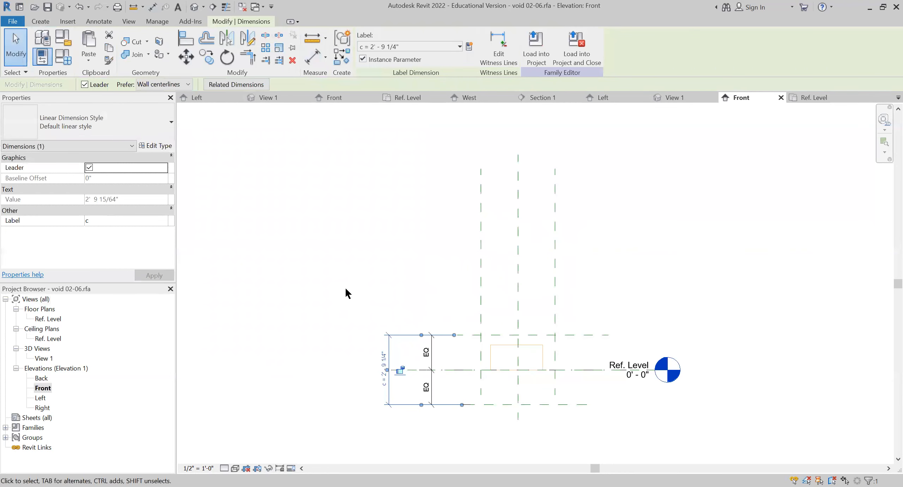
left_click(346, 292)
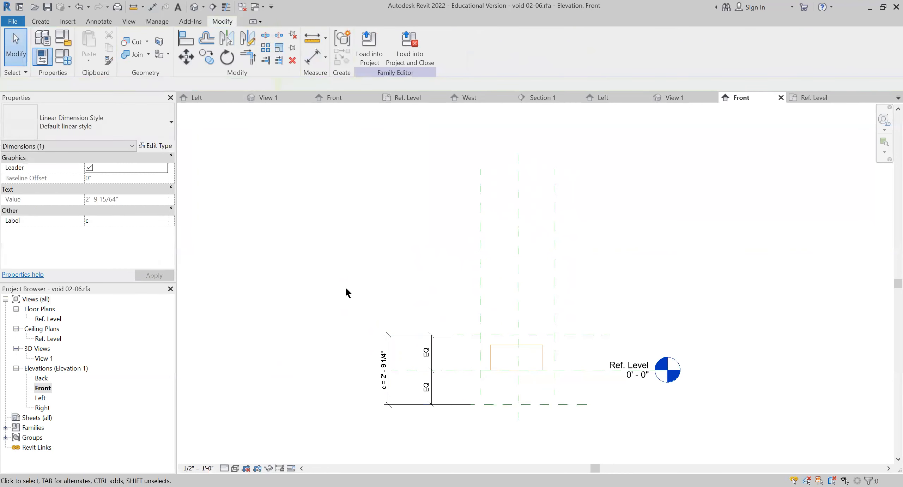
- Stretch the void extrusion's top face to the upper reference plane in the Front elevation and lock it there
left_click(190, 38)
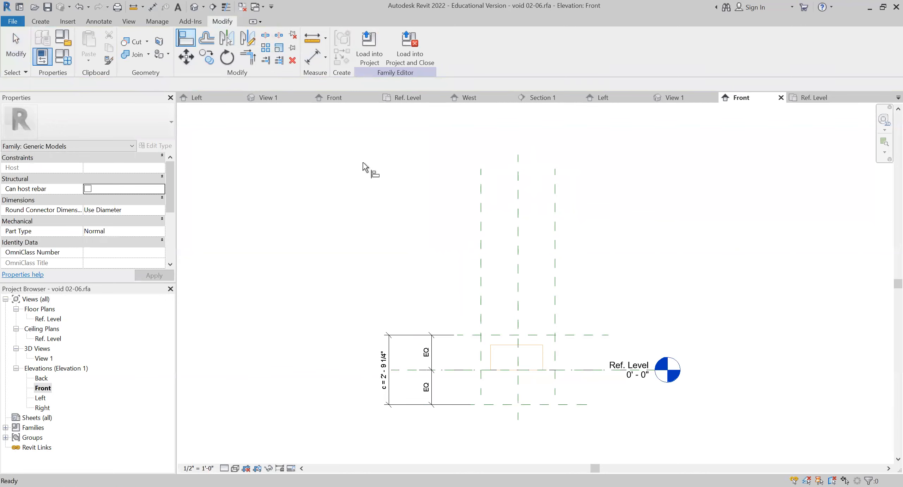
left_click(15, 55)
left_click(505, 350)
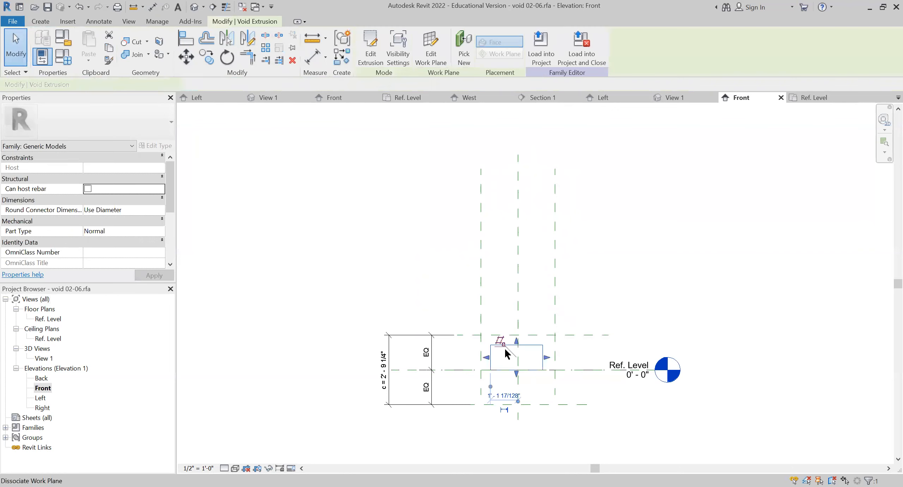
left_click_drag(516, 341, 517, 335)
left_click(543, 323)
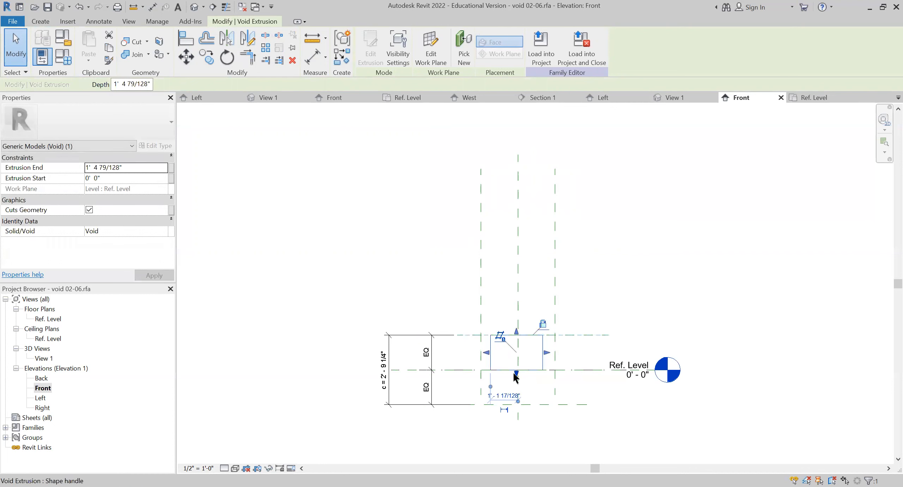
- Stretch the void's right, left and bottom faces to their matching reference planes and lock them
left_click_drag(515, 372, 521, 423)
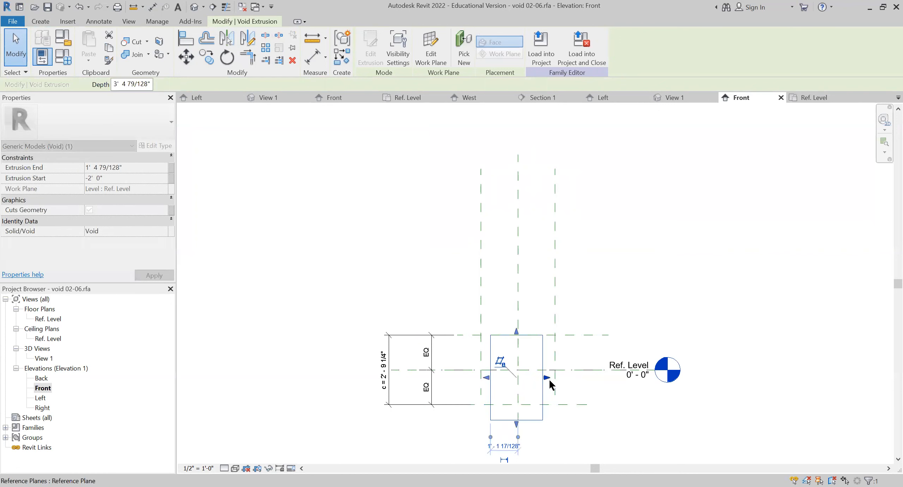
left_click_drag(547, 377, 552, 374)
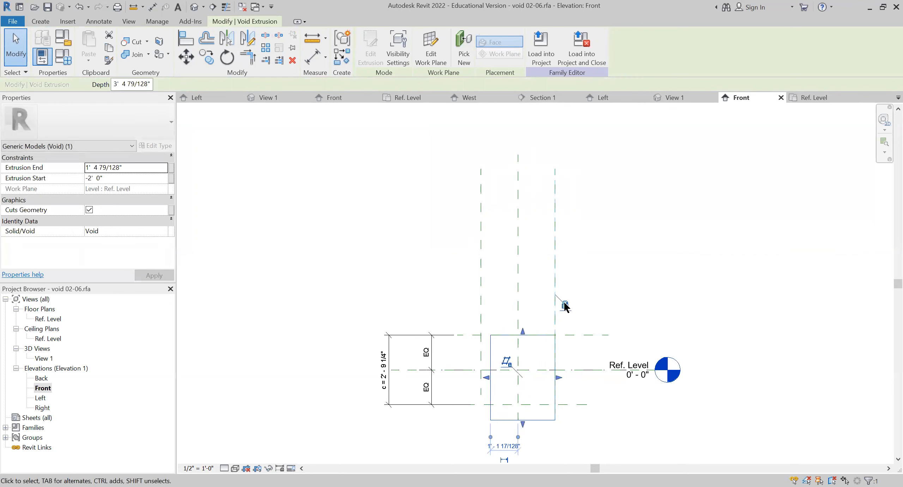
left_click_drag(489, 380, 480, 377)
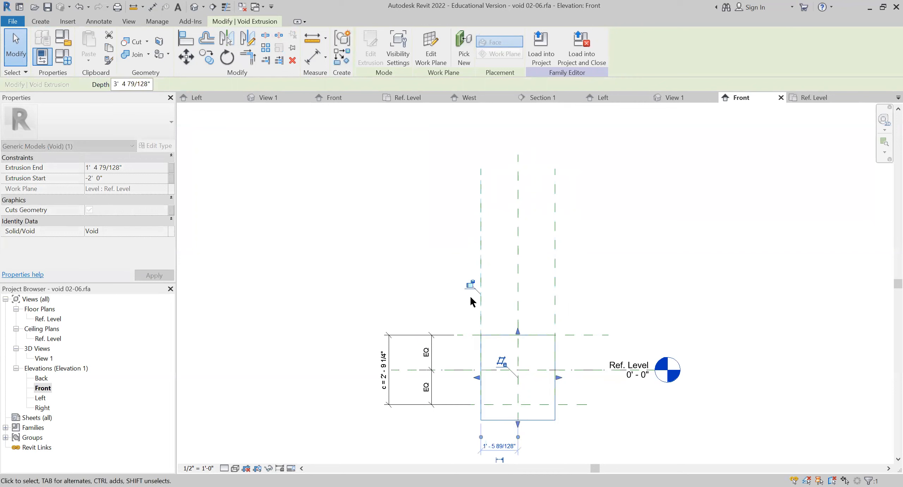
left_click(469, 284)
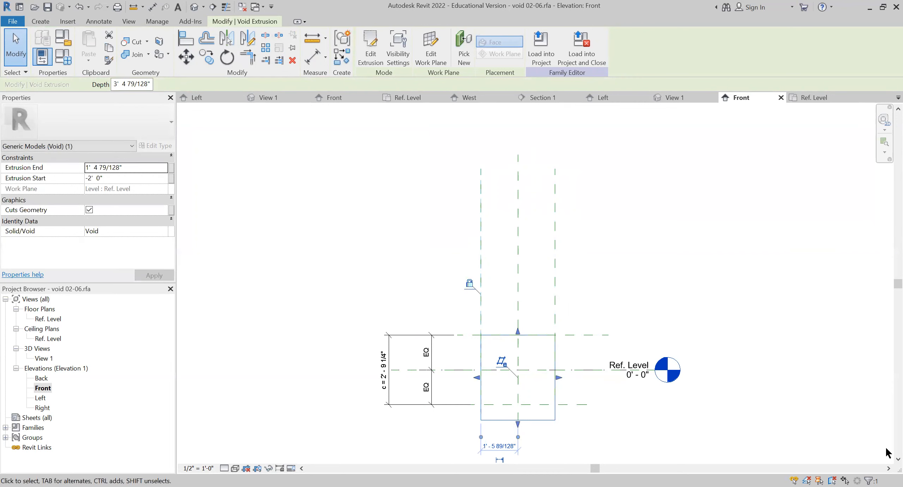
left_click(897, 459)
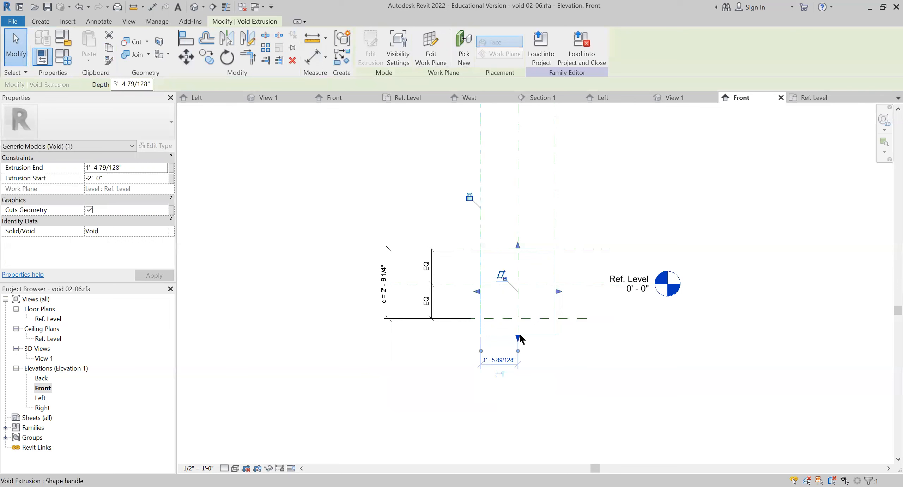
left_click_drag(520, 335, 517, 319)
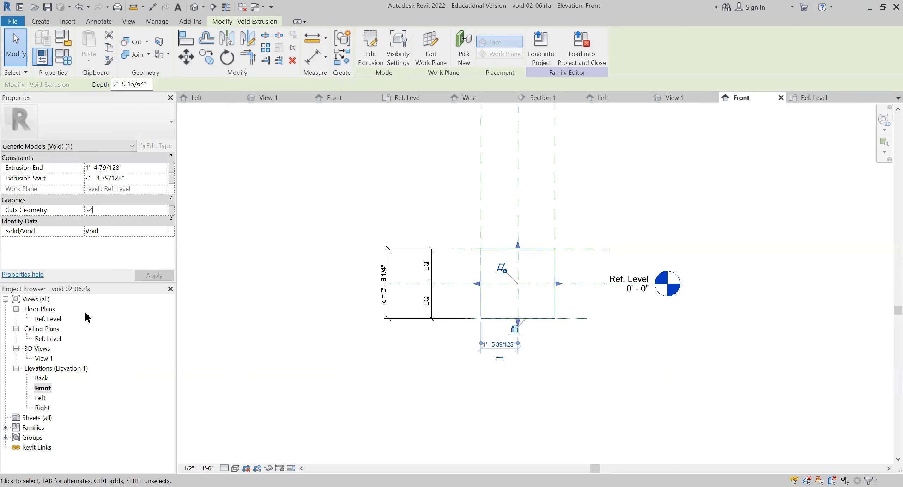
- In the Ref. Level plan, stretch the void's upper and lower edges to the horizontal reference planes and lock them
double_click(51, 318)
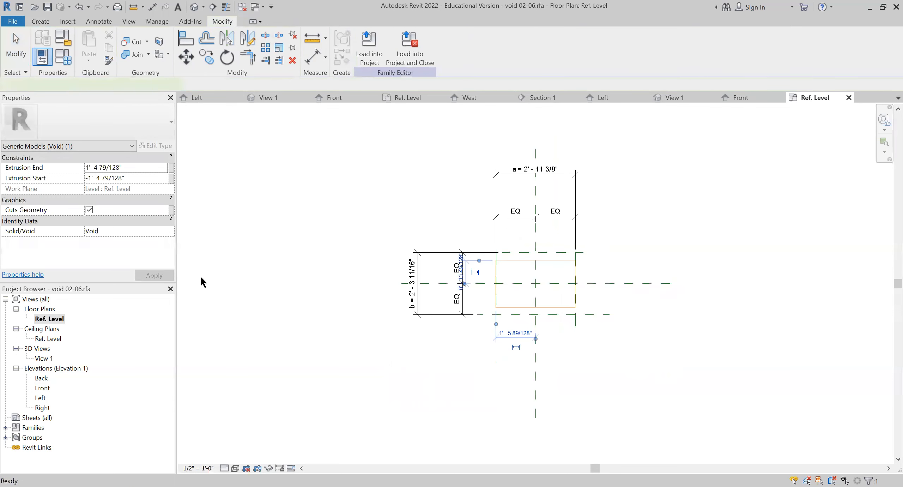
left_click(520, 260)
left_click_drag(537, 260, 539, 261)
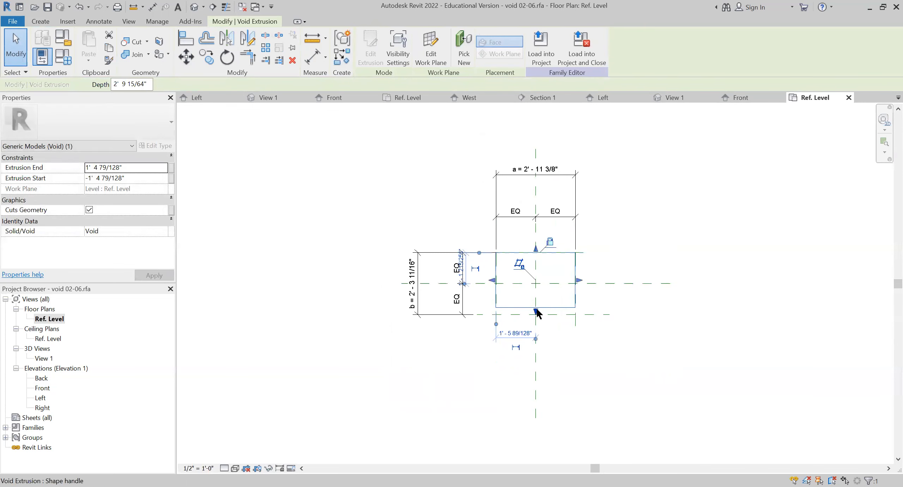
mouse_move(535, 312)
left_mouse_down()
mouse_move(527, 327)
mouse_move(534, 315)
left_mouse_up()
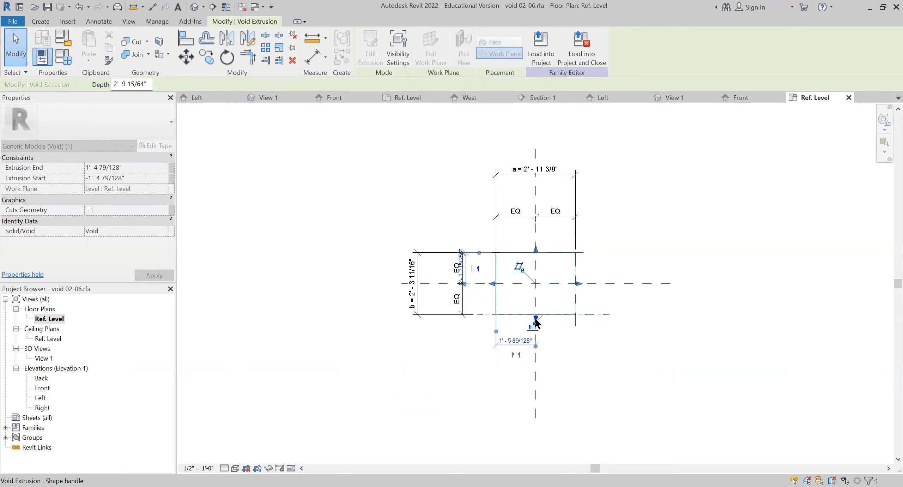
left_click(606, 337)
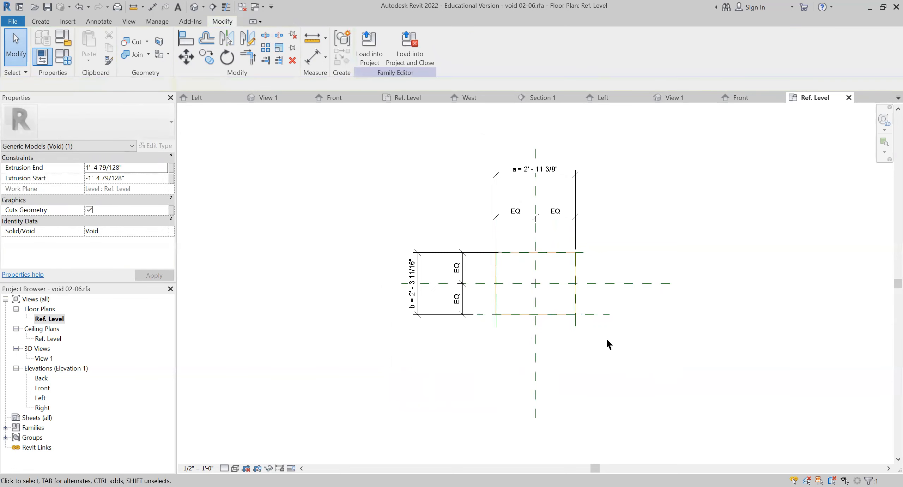
- In the 3D View 1, set the family parameters a and b to 2' 0" in Family Types
double_click(42, 358)
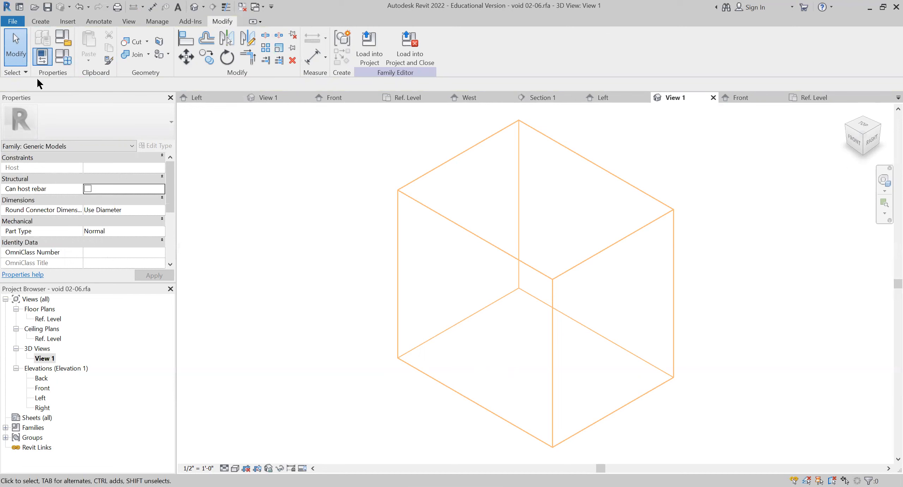
left_click(64, 56)
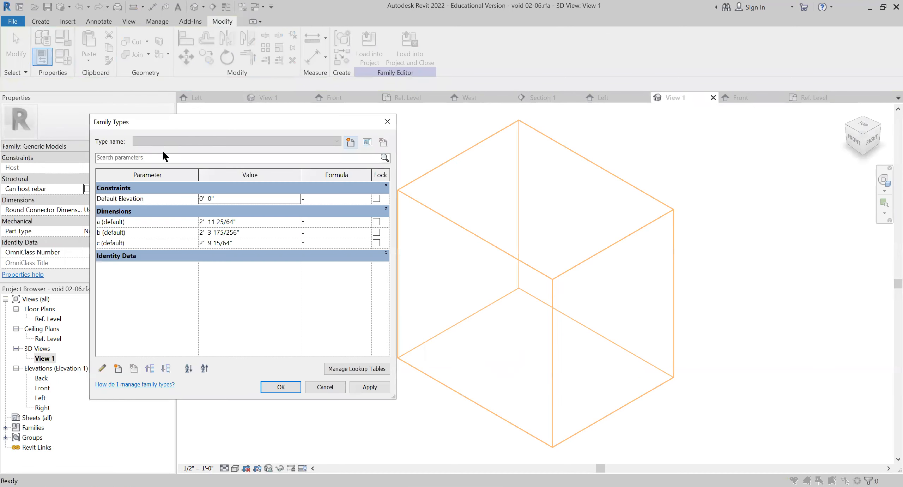
left_click(254, 221)
type("2")
key("Tab")
left_click(259, 232)
type("2")
key("Tab")
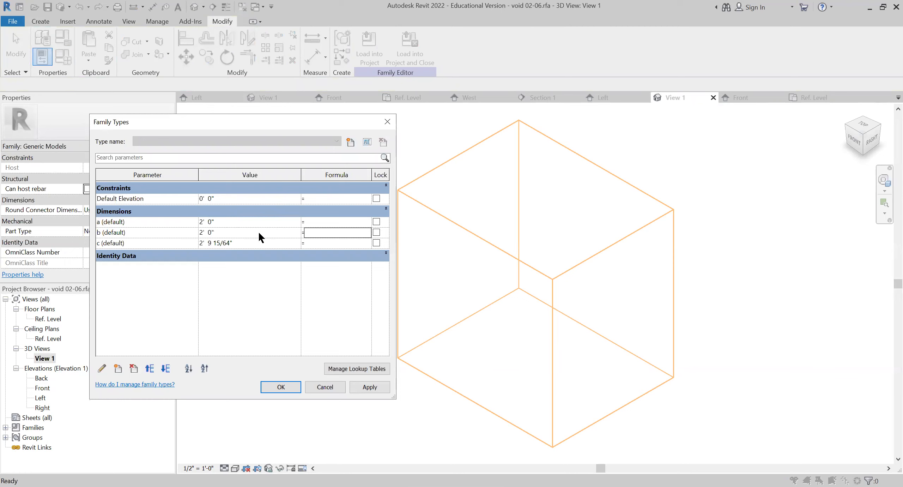
- Set parameter c to 2' 0" and apply the new dimensions to the void
left_click(259, 244)
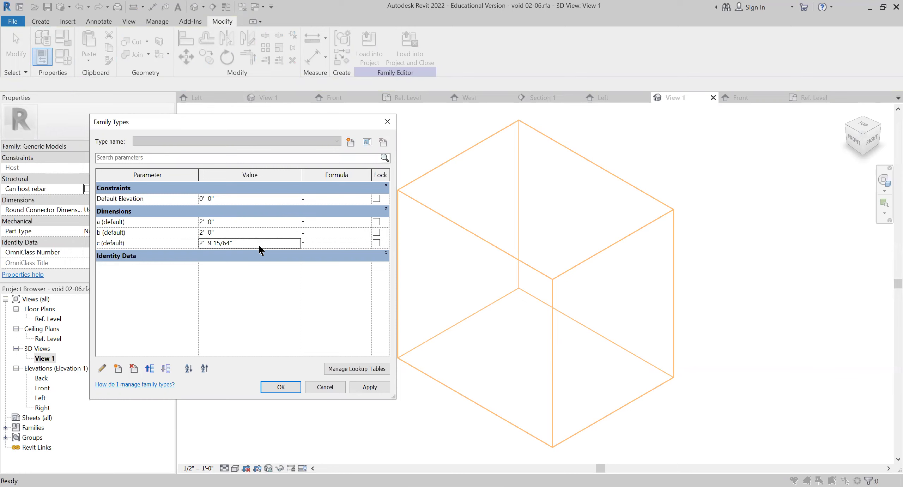
double_click(259, 244)
key("BackSpace")
key("Tab")
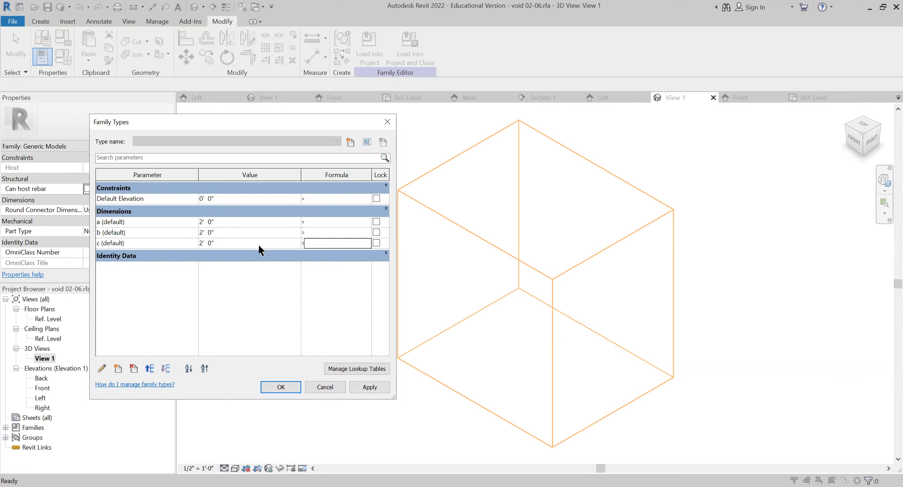
left_click(369, 387)
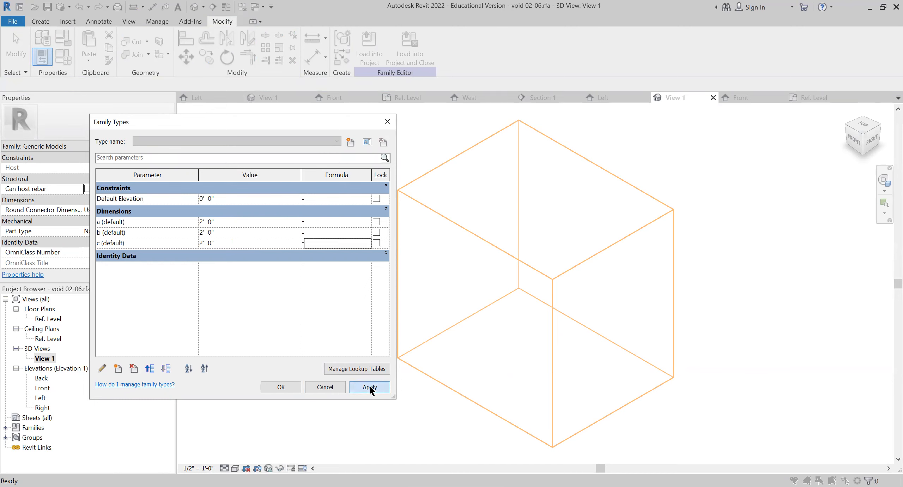
left_click(281, 386)
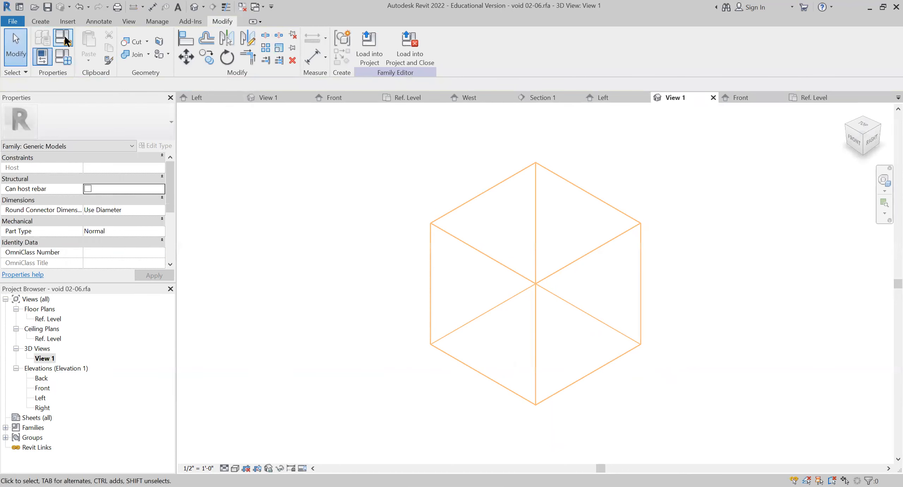
- Turn off Always vertical and turn on Work Plane-Based in the family's category and parameters settings
left_click(63, 38)
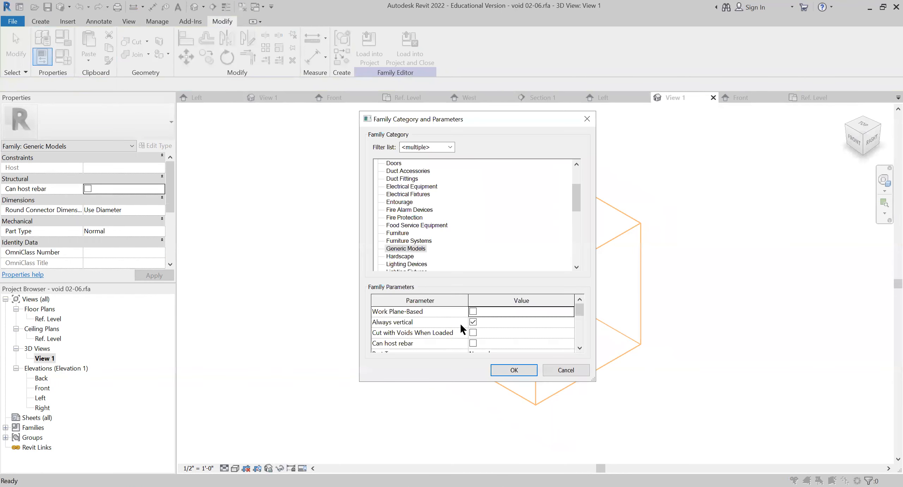
left_click(472, 321)
left_click(473, 311)
left_click(514, 370)
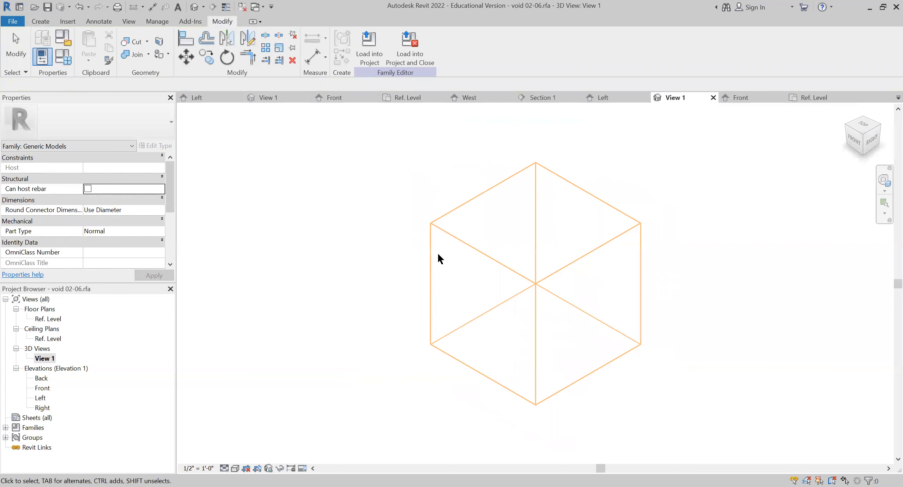
- Load the void family into Test of lumber.rvt and open the project's West elevation
left_click(367, 42)
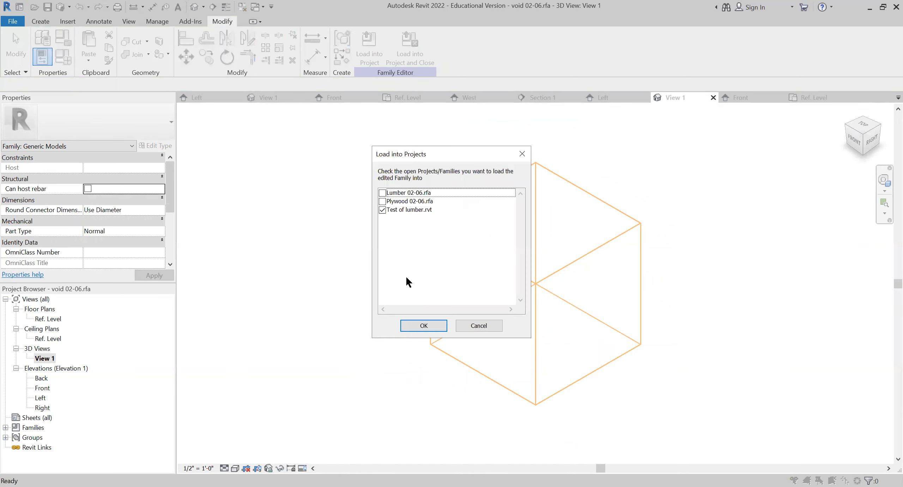
left_click(423, 325)
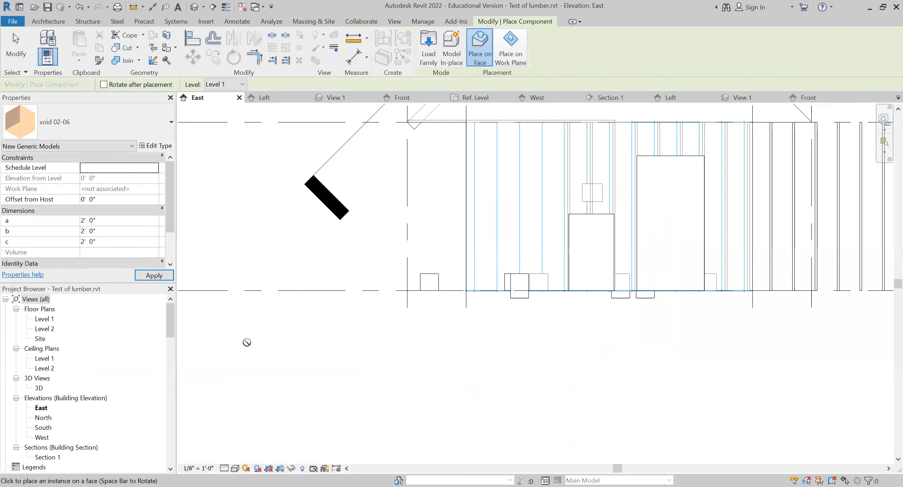
double_click(42, 437)
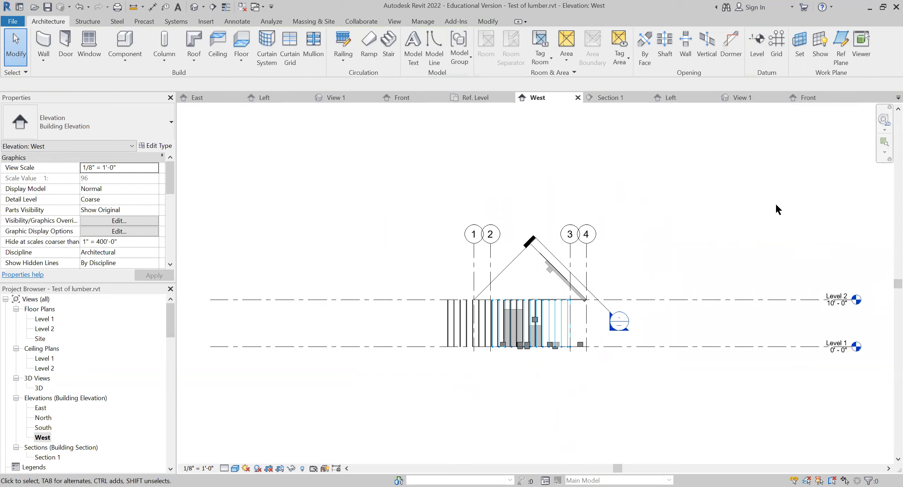
- Switch back to the Ref. Level plan of void 02-06.rfa and enable Cut with Voids When Loaded for the family
left_click(263, 9)
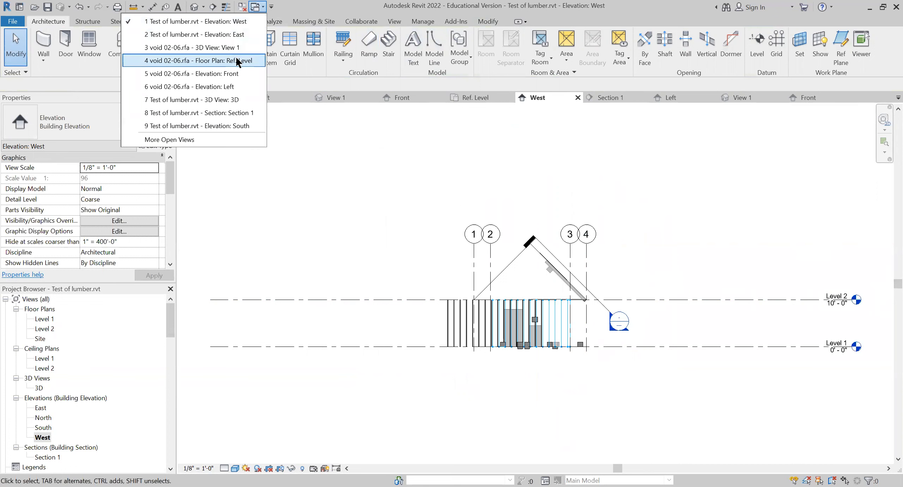
left_click(62, 38)
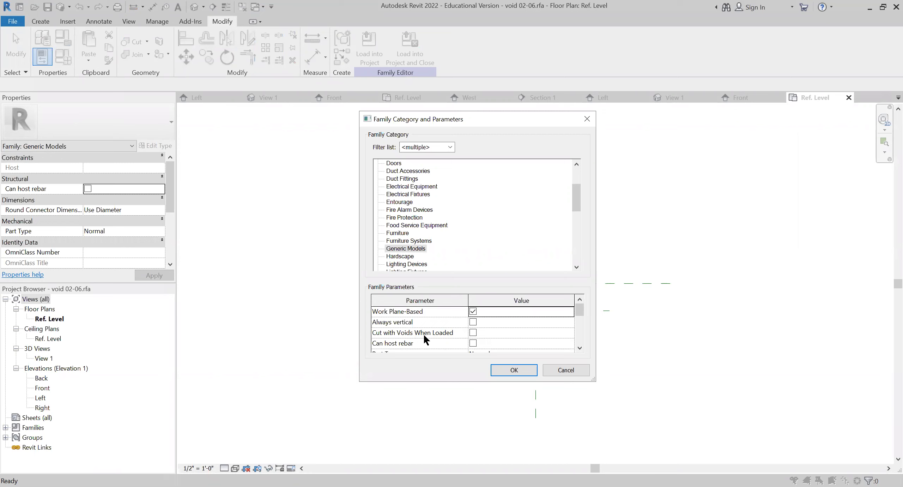
left_click(472, 332)
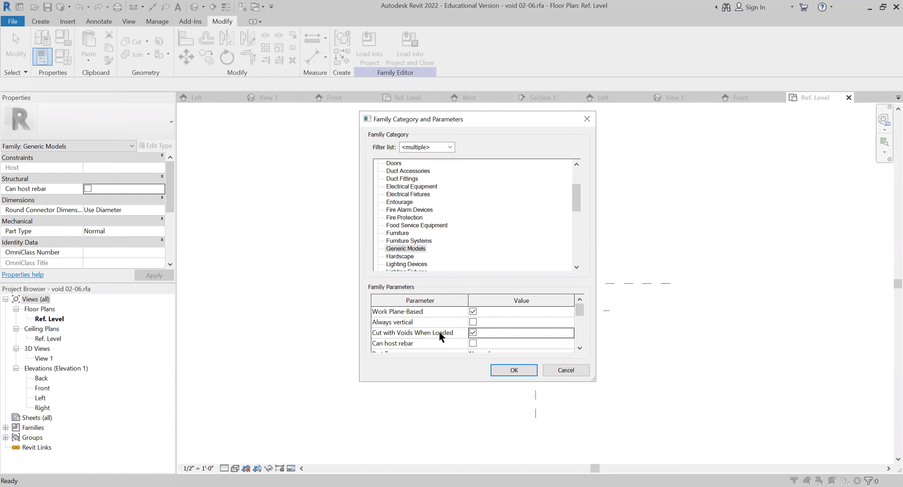
left_click(508, 369)
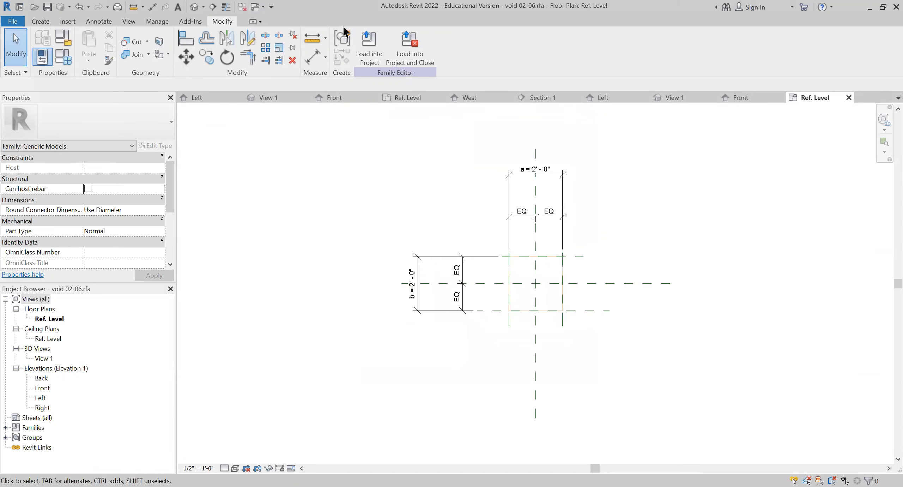
- Reload the void 02-06 family into Test of lumber.rvt, overwriting the existing version and its parameter values
left_click(368, 43)
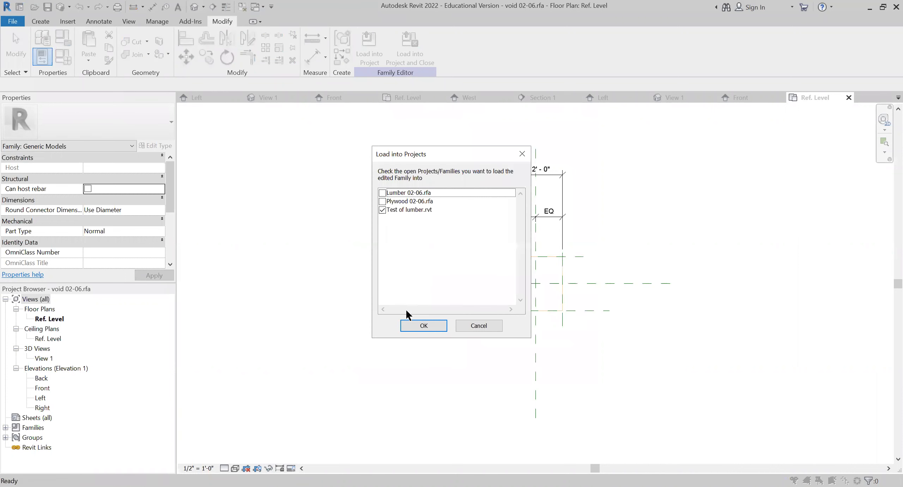
left_click(410, 320)
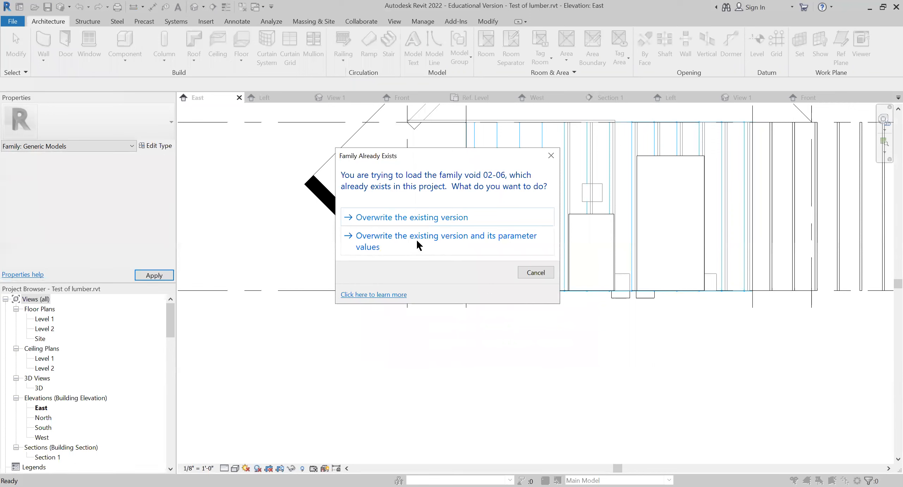
left_click(417, 238)
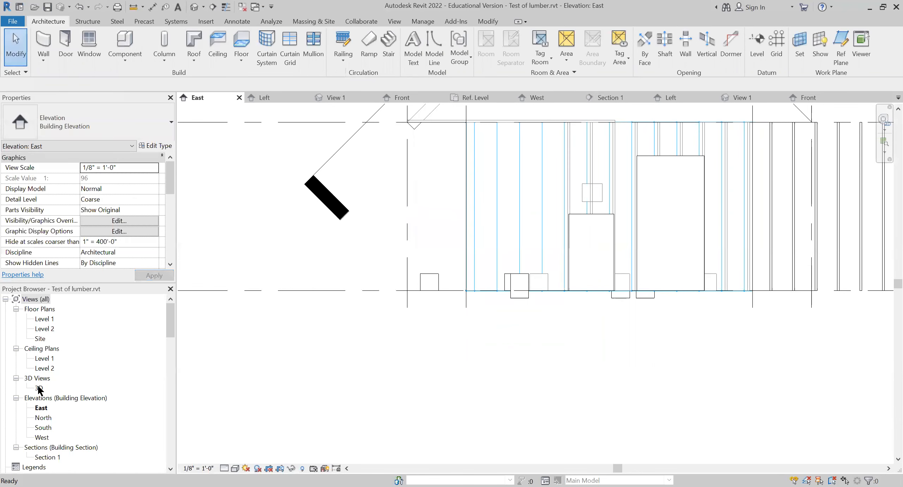
- In the West elevation, place a void 02-06 instance on the face of the 2x8 rafter at its lower end near grid 4
double_click(45, 437)
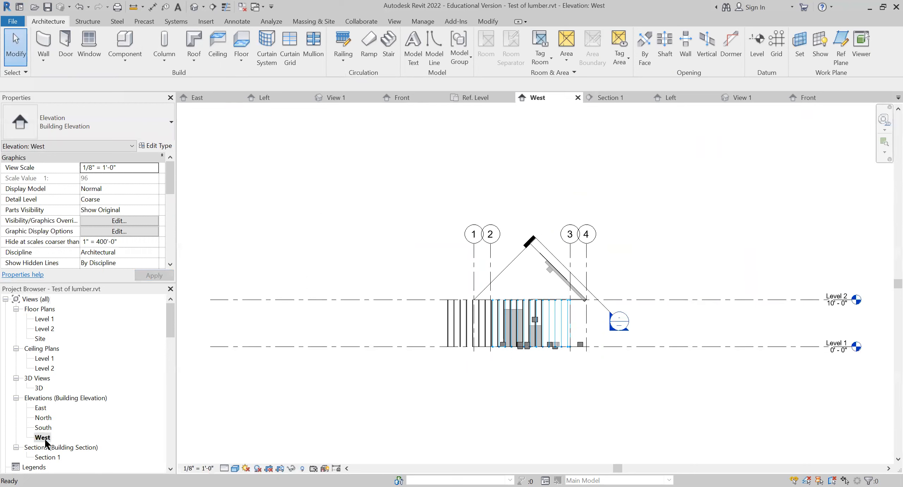
left_click(884, 139)
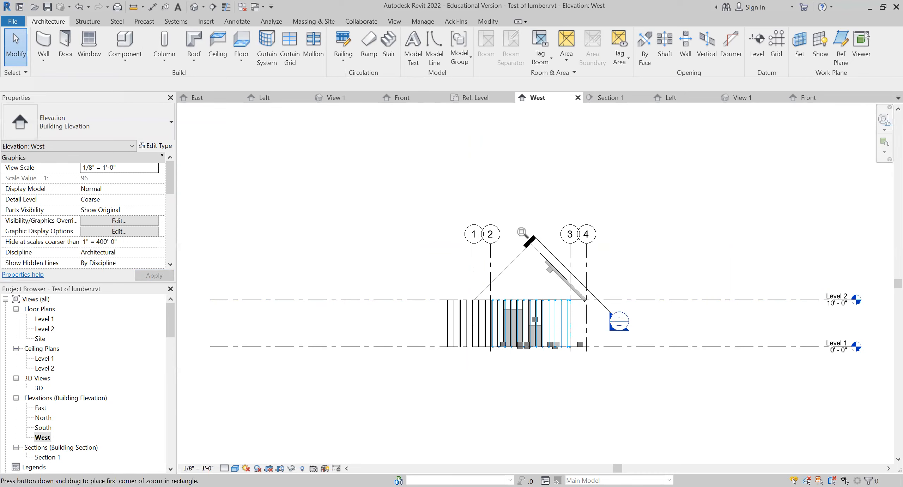
left_click_drag(516, 231, 603, 317)
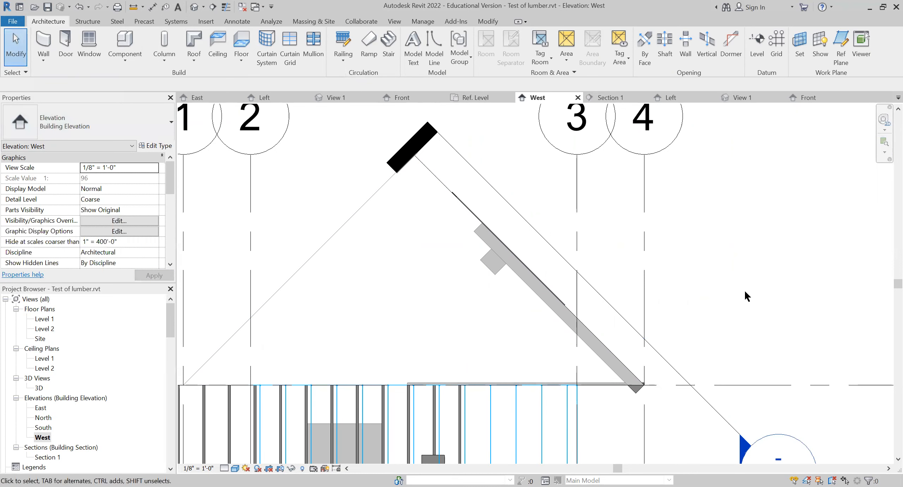
left_click(898, 458)
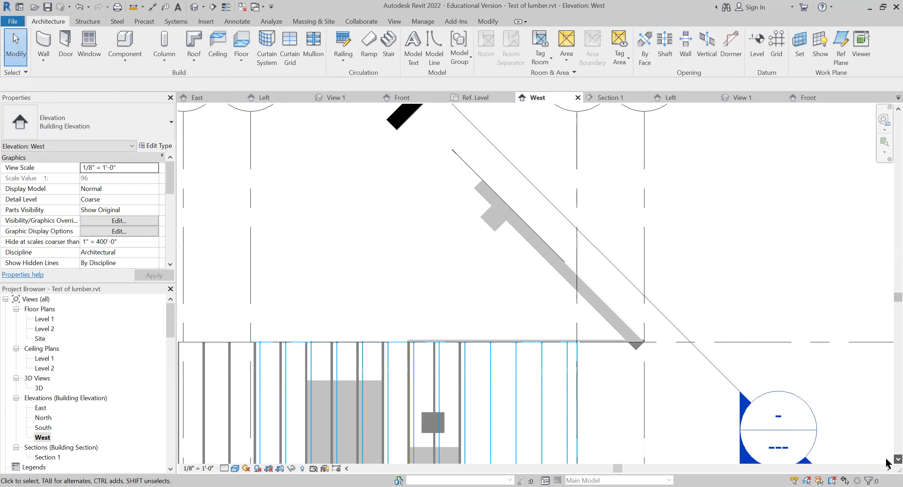
left_click(898, 459)
left_click(898, 459)
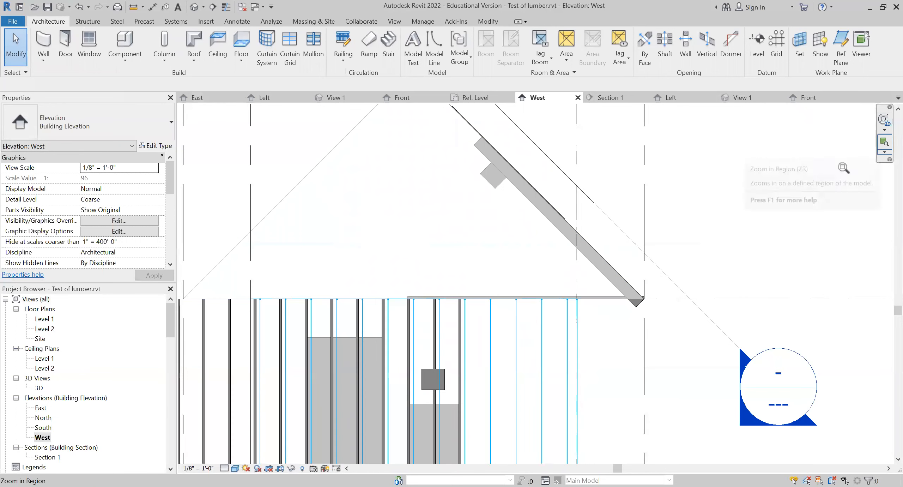
left_click(884, 145)
left_click_drag(562, 247, 670, 341)
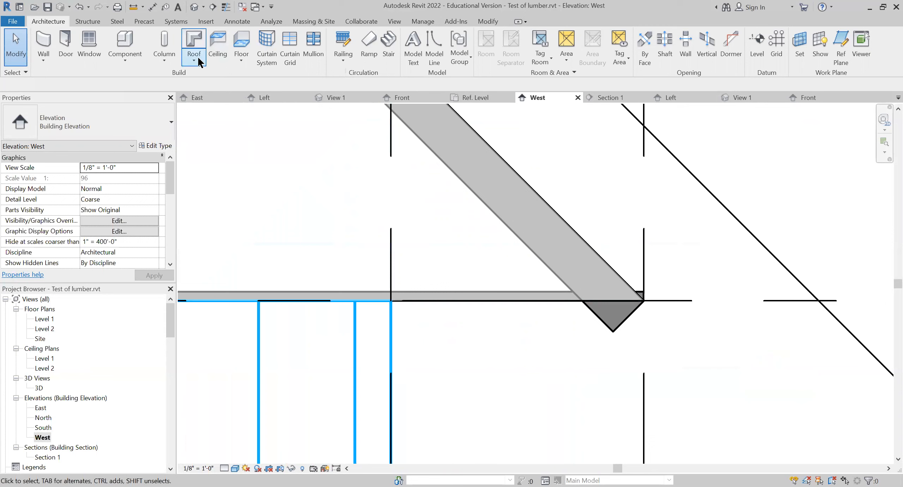
left_click(123, 40)
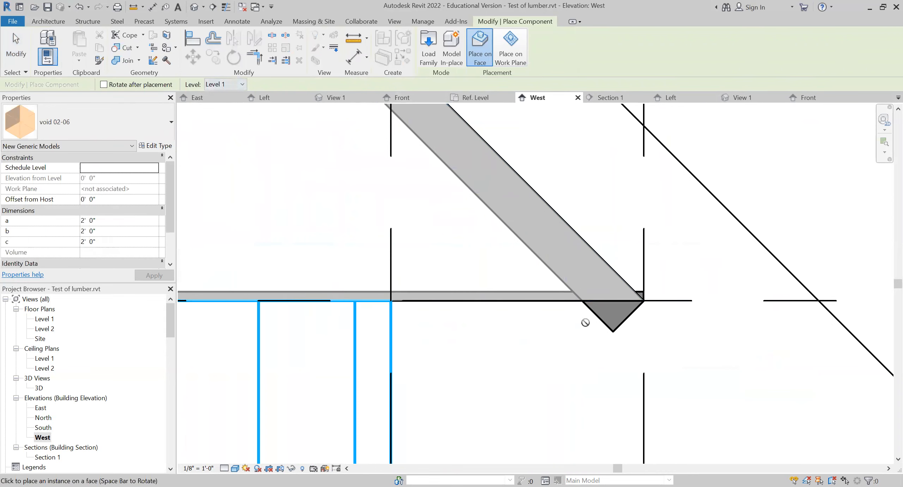
left_click(612, 313)
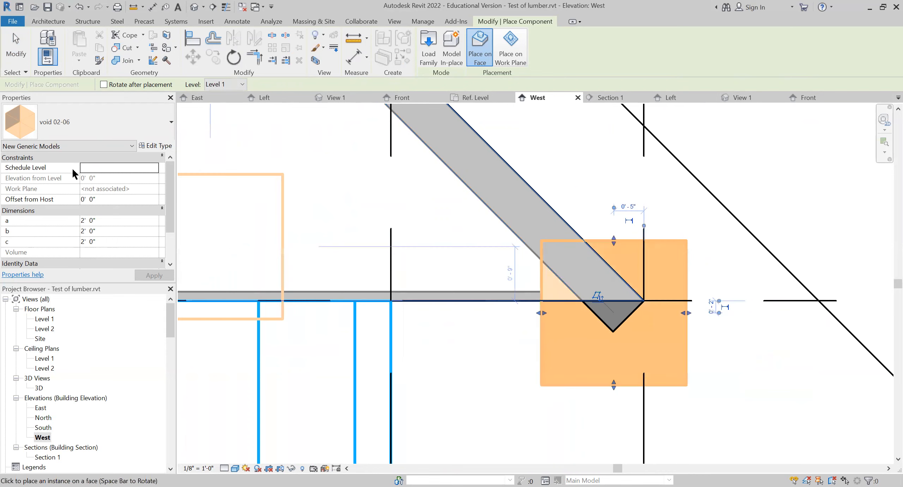
left_click(15, 45)
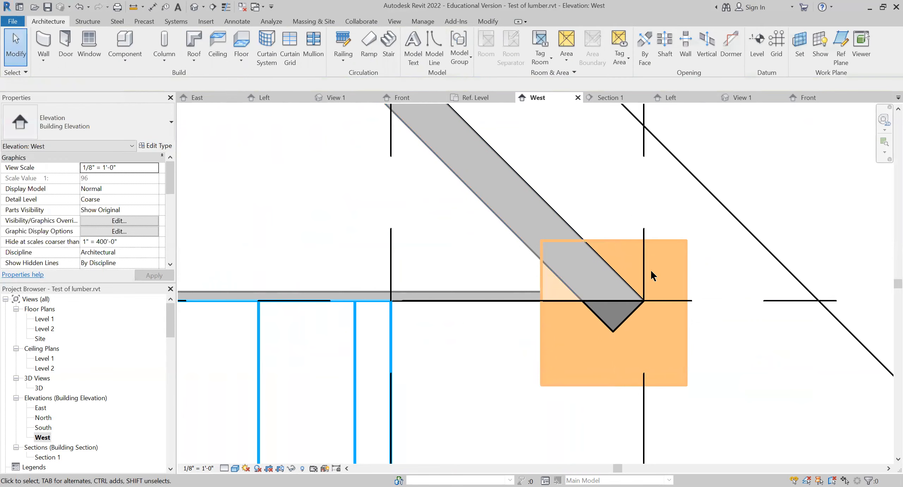
- Lower the void's upper edge to the Level 2 line, making its b dimension about 1' 2"
left_click(620, 241)
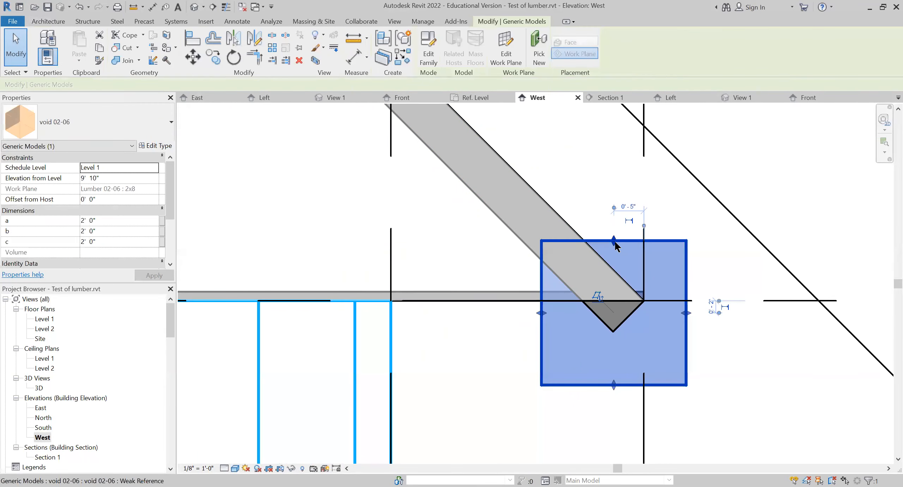
left_click_drag(616, 243, 618, 301)
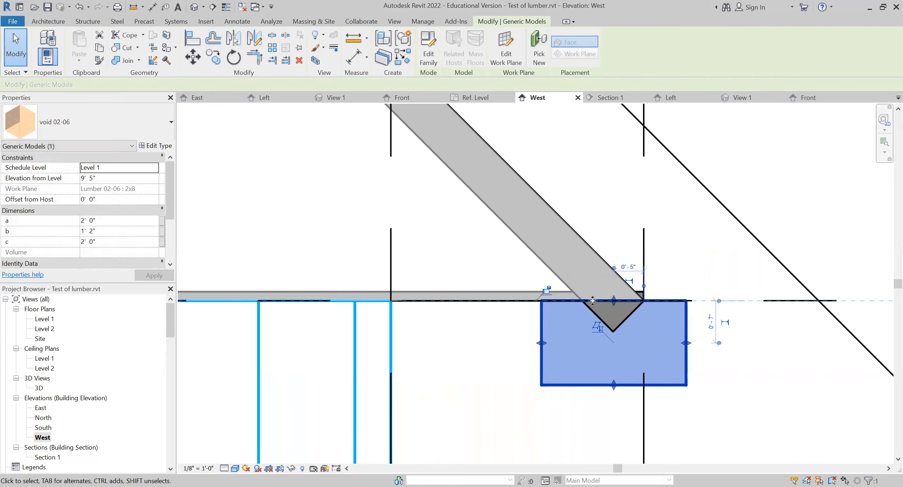
left_click(727, 171)
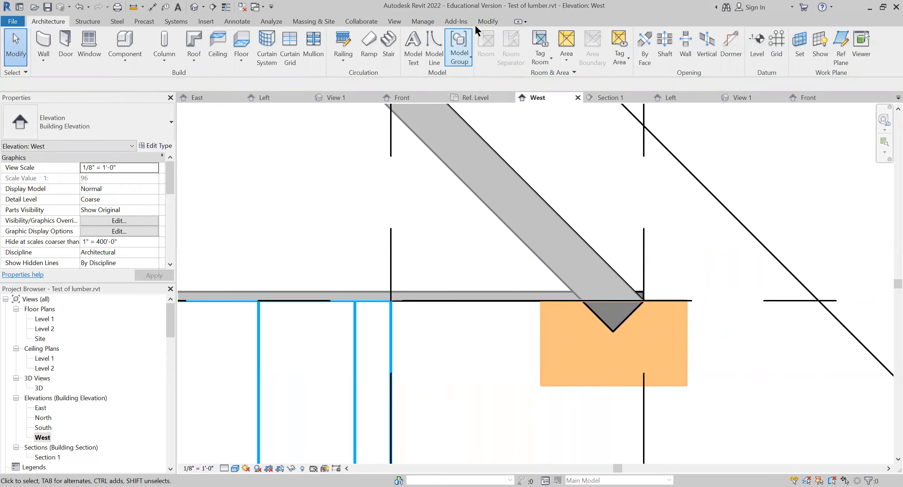
- Try to cut the grouped 2x8 rafter with the void using Cut geometry outside group editing
left_click(484, 20)
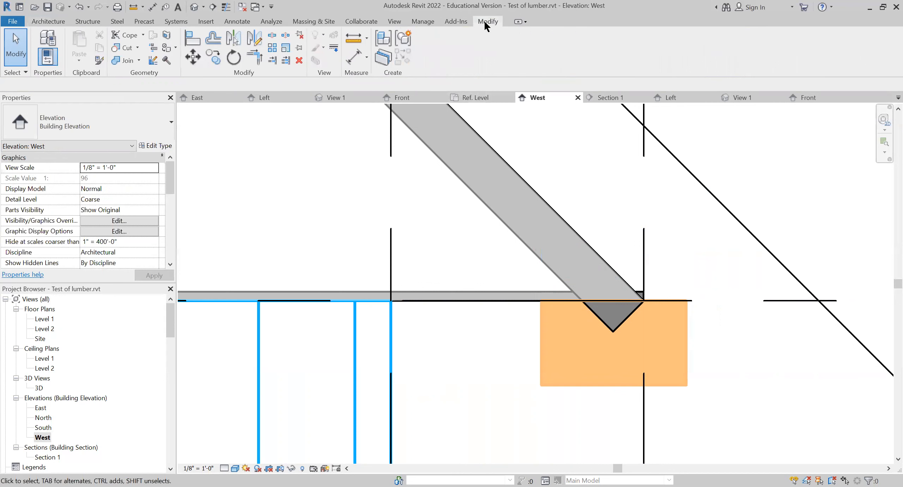
left_click(129, 50)
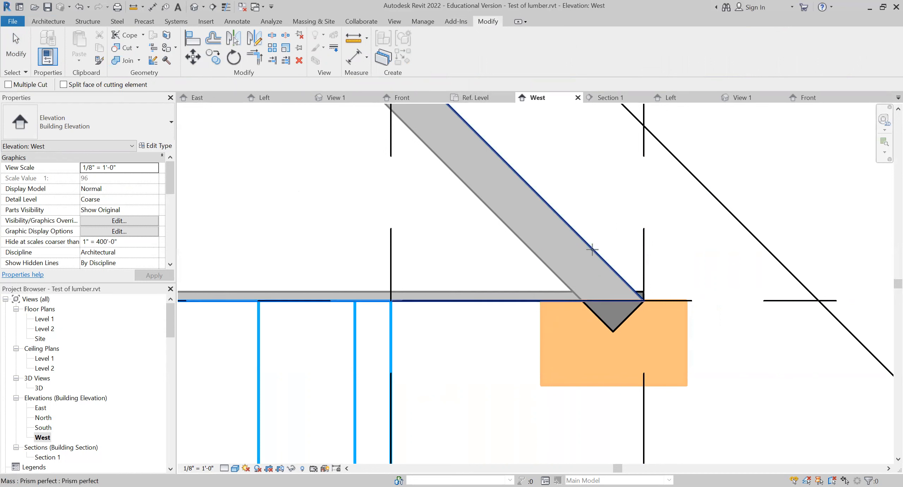
left_click(552, 266)
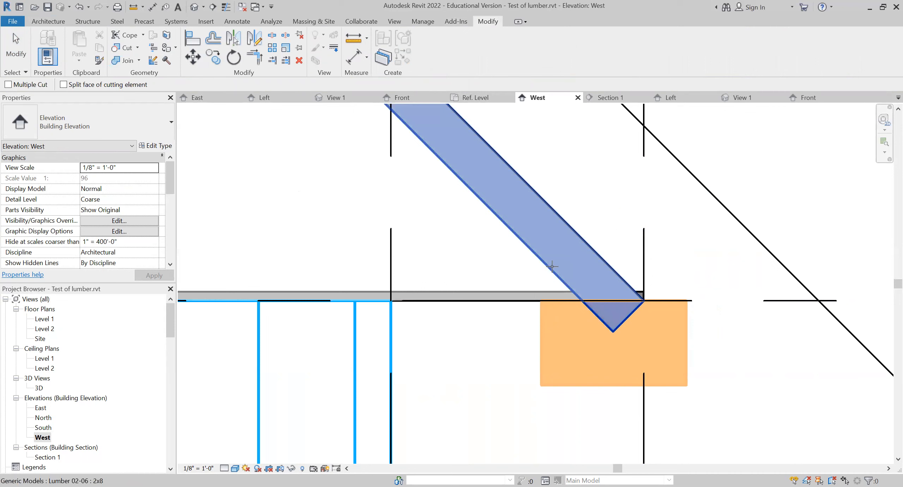
left_click(547, 323)
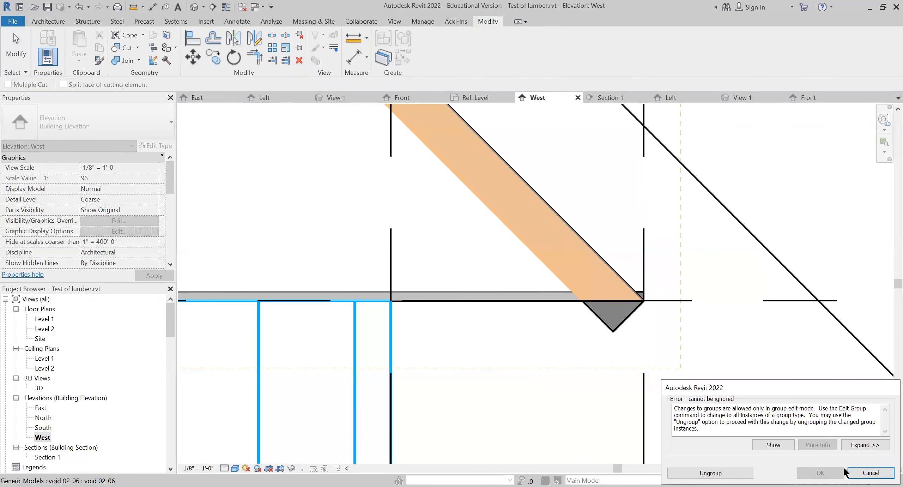
left_click(870, 472)
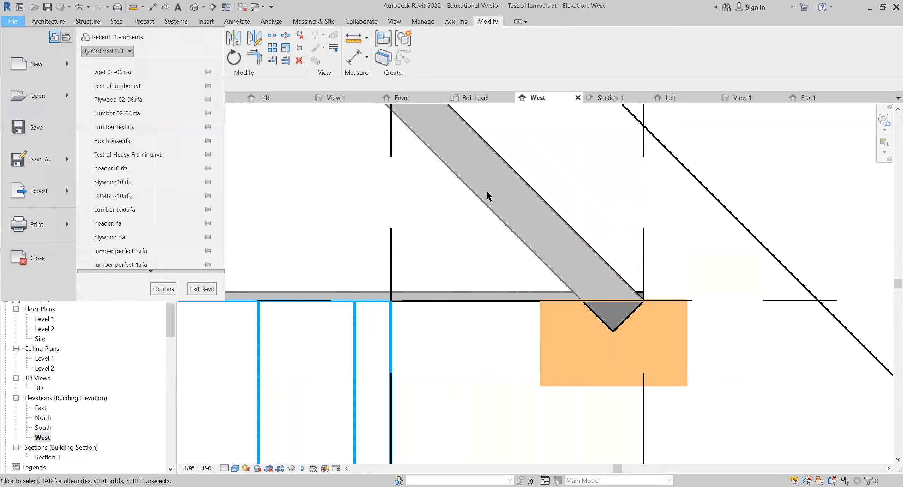
left_click(472, 212)
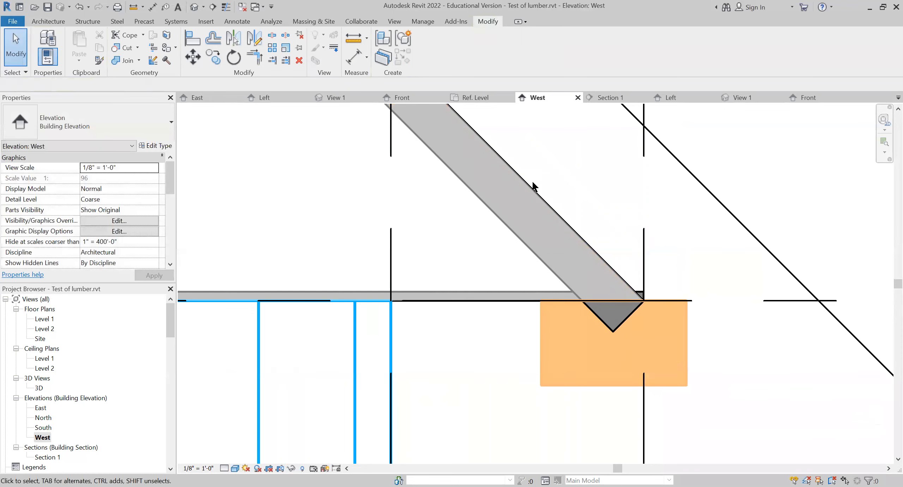
- Edit Array Group 2, cut its 2x8 rafter with the void, and finish the group edit
left_click(533, 192)
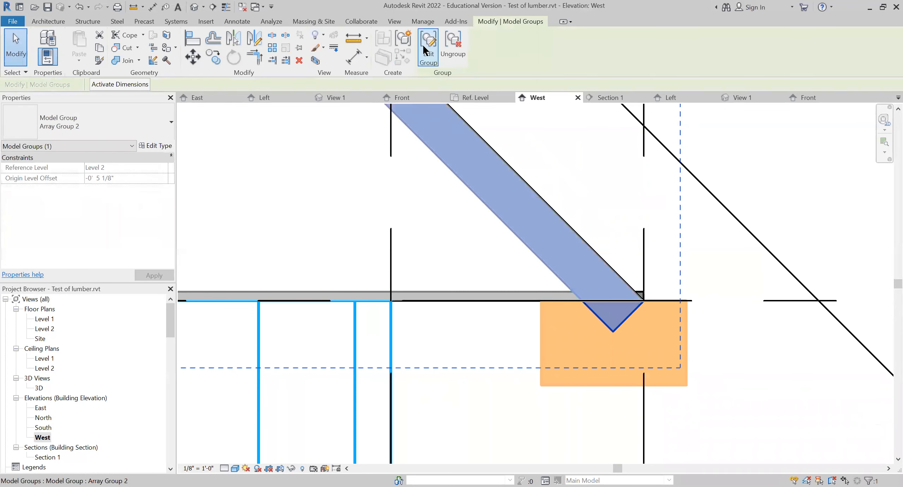
double_click(457, 119)
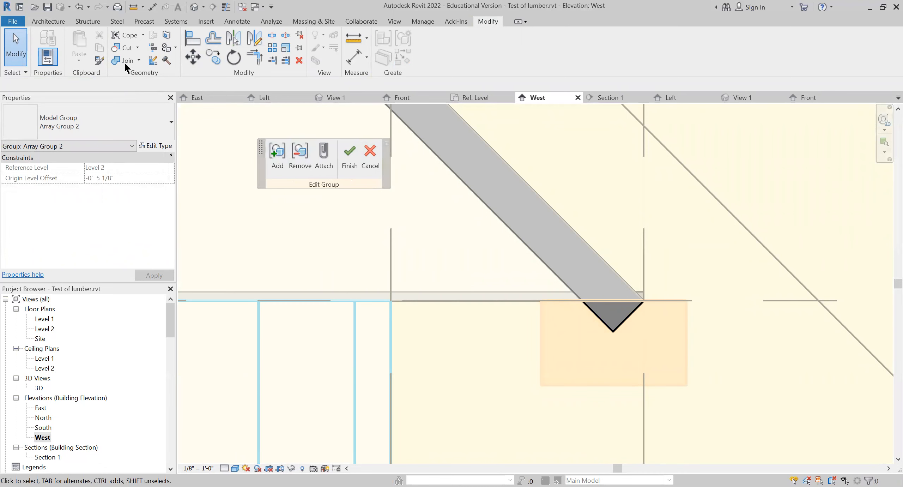
left_click(120, 46)
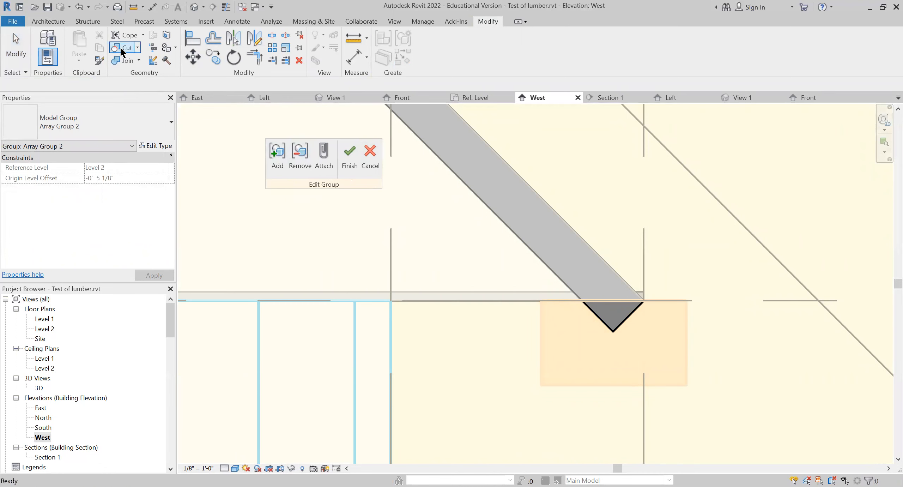
left_click(483, 209)
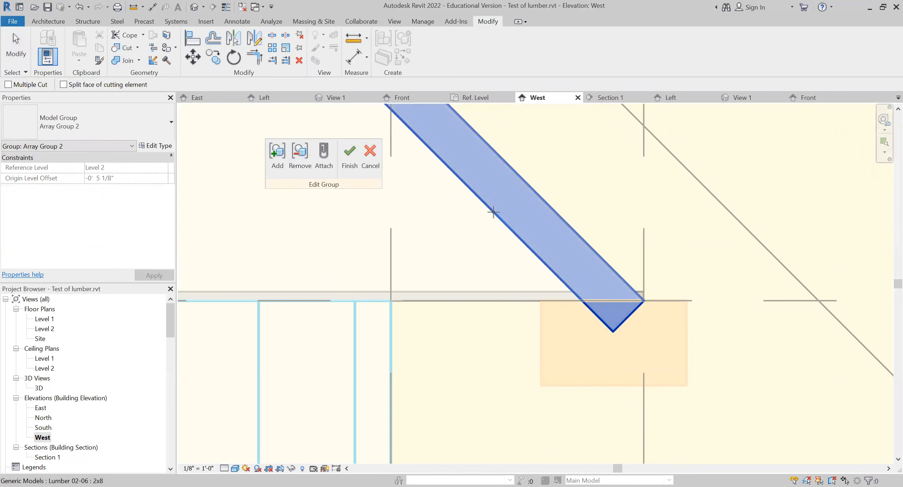
left_click(545, 319)
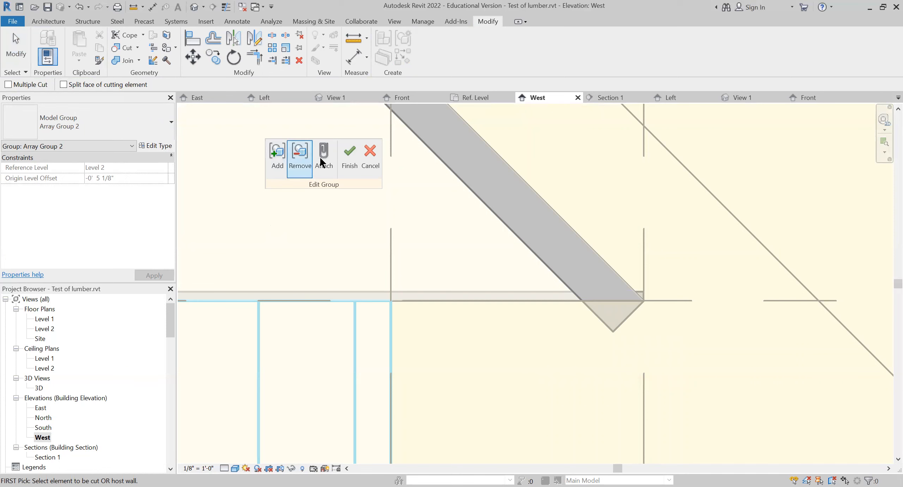
left_click(349, 155)
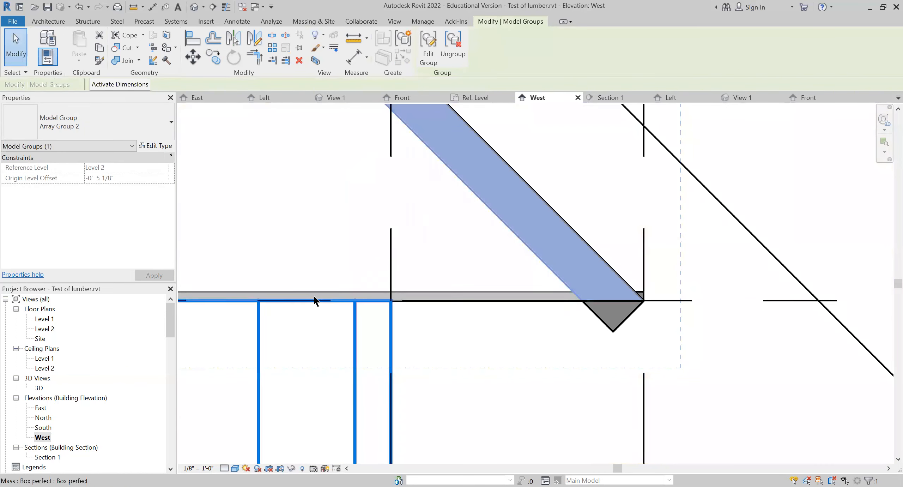
- Examine the cut rafter ends in the 3D view and the South elevation
double_click(36, 388)
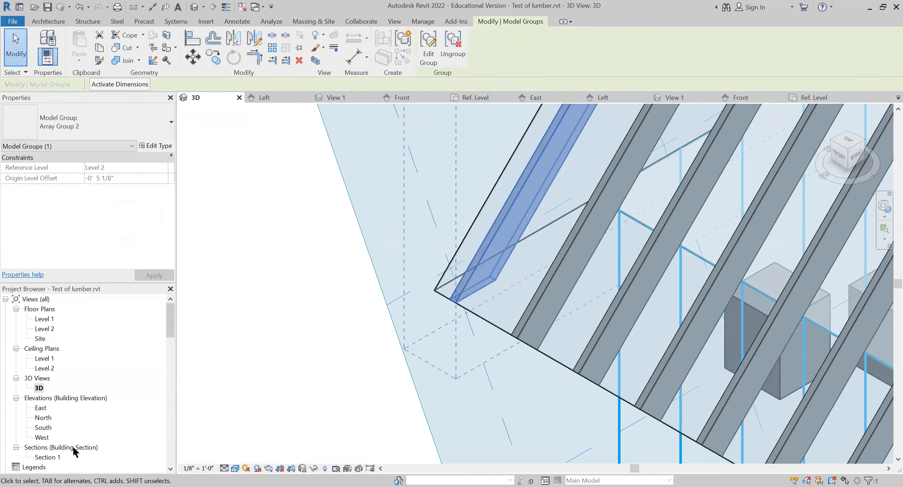
double_click(43, 427)
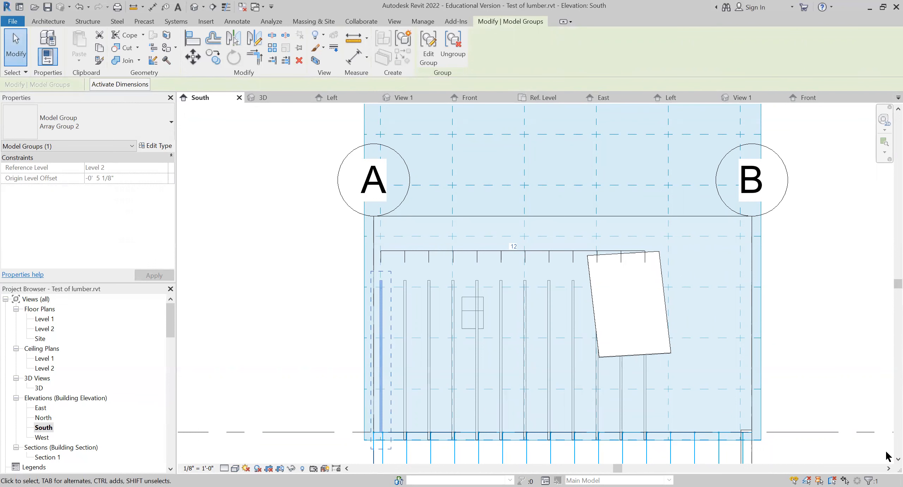
left_click(897, 458)
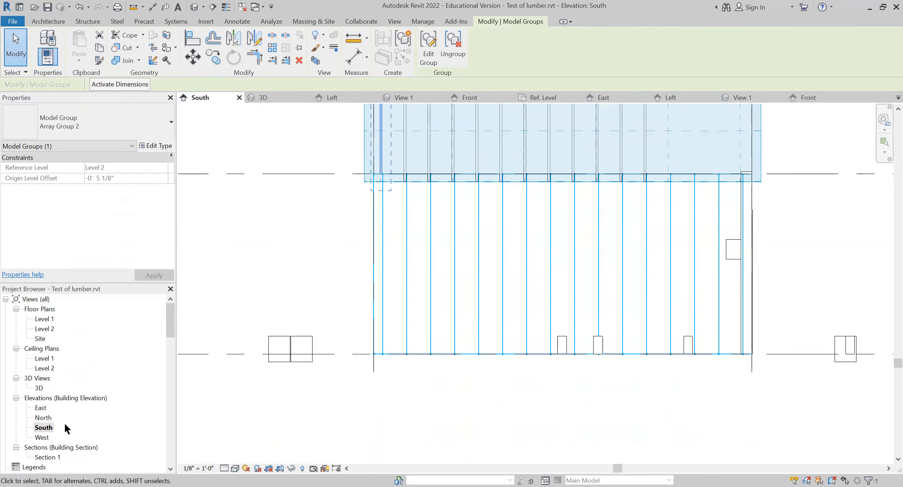
- Try to set a new work plane with the Pick a plane option in the East elevation
double_click(40, 407)
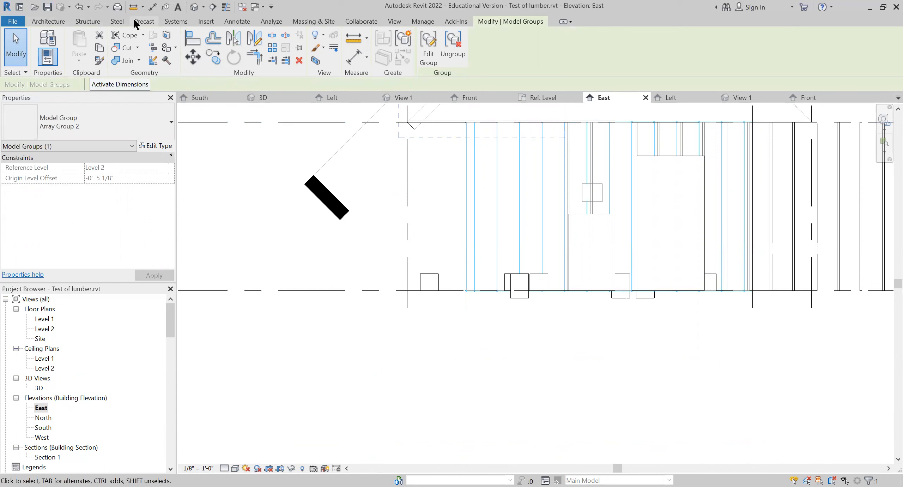
left_click(49, 21)
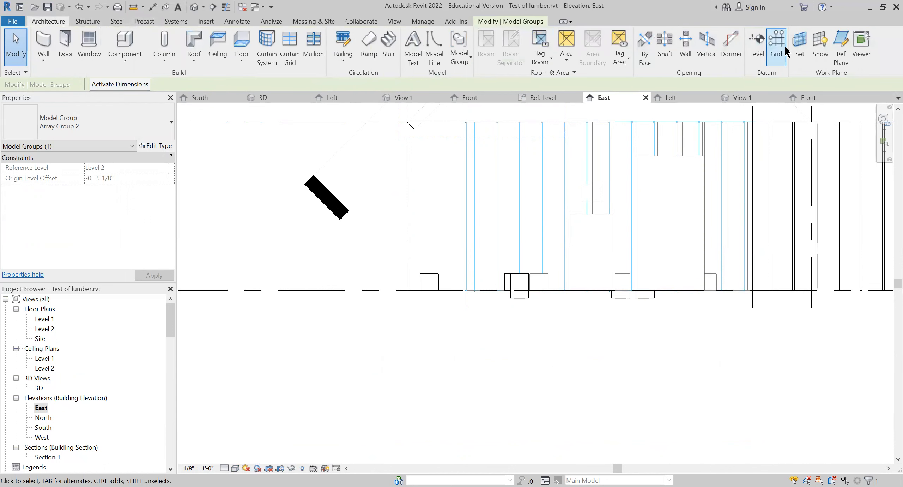
left_click(800, 45)
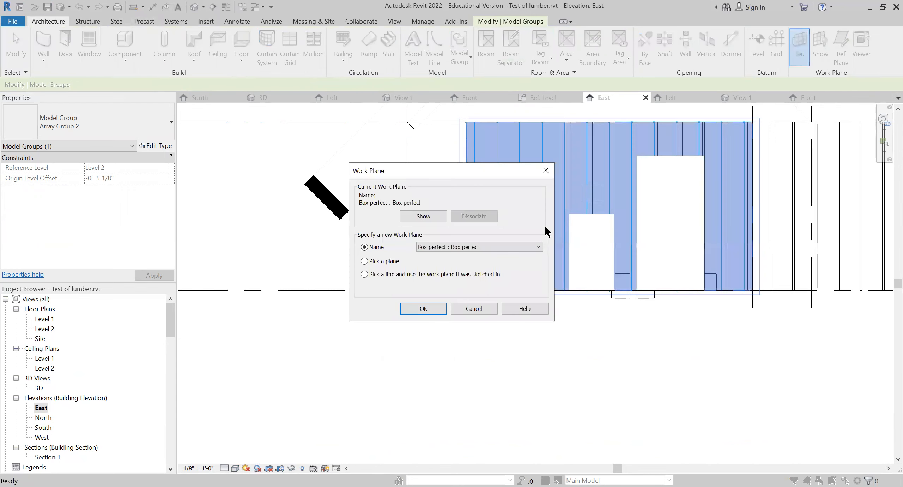
left_click(392, 262)
left_click(416, 307)
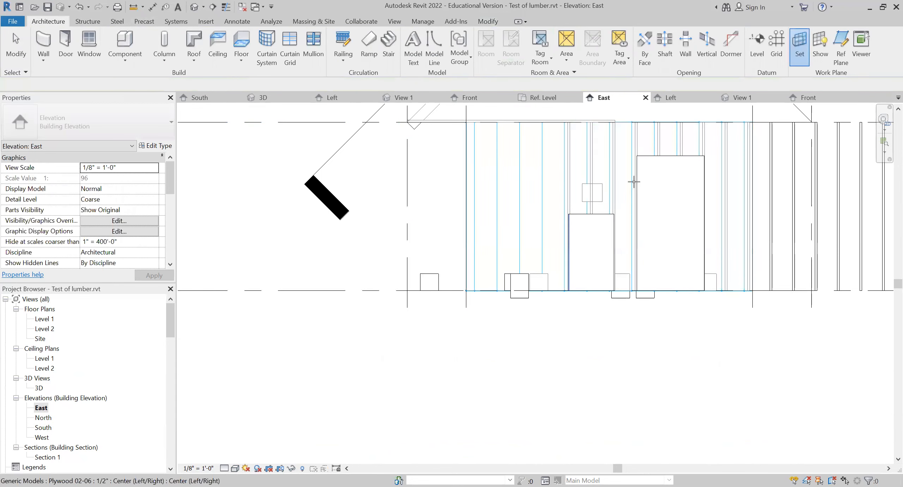
left_click(665, 160)
key("Escape")
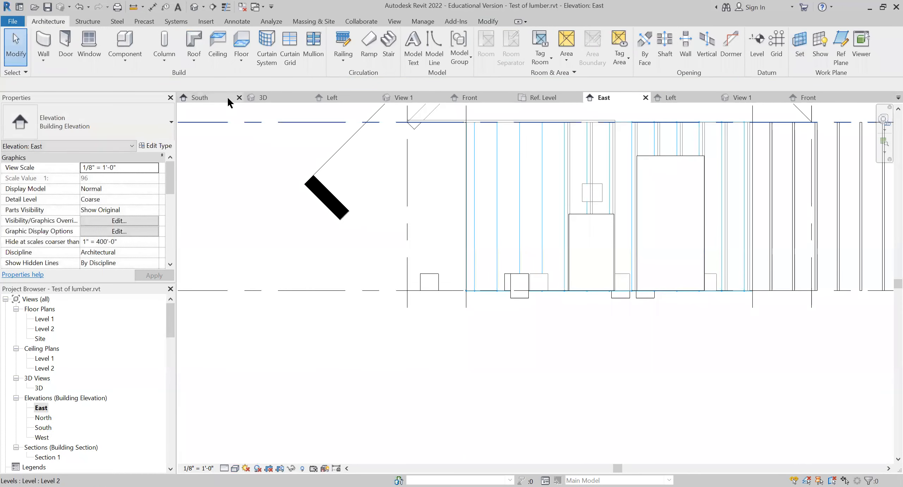
- Show the active work plane in the East elevation and place a void 02-06 on the face of the taller plywood panel
left_click(820, 44)
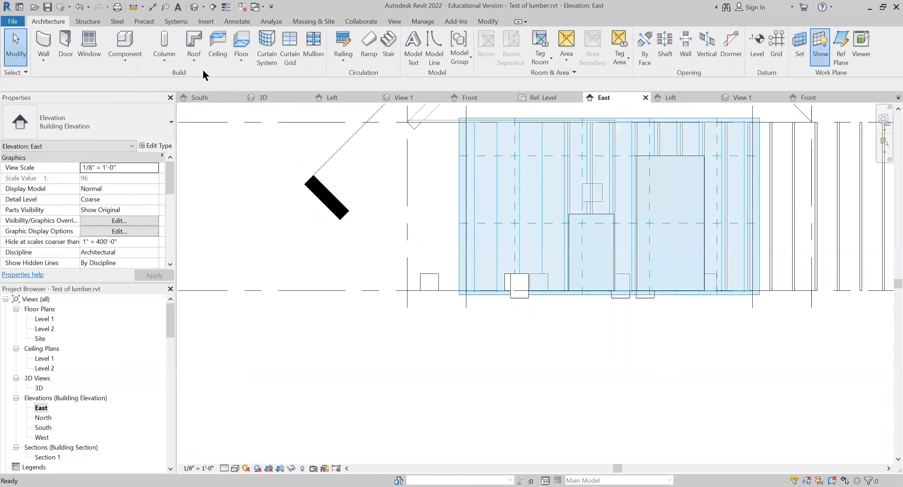
left_click(127, 44)
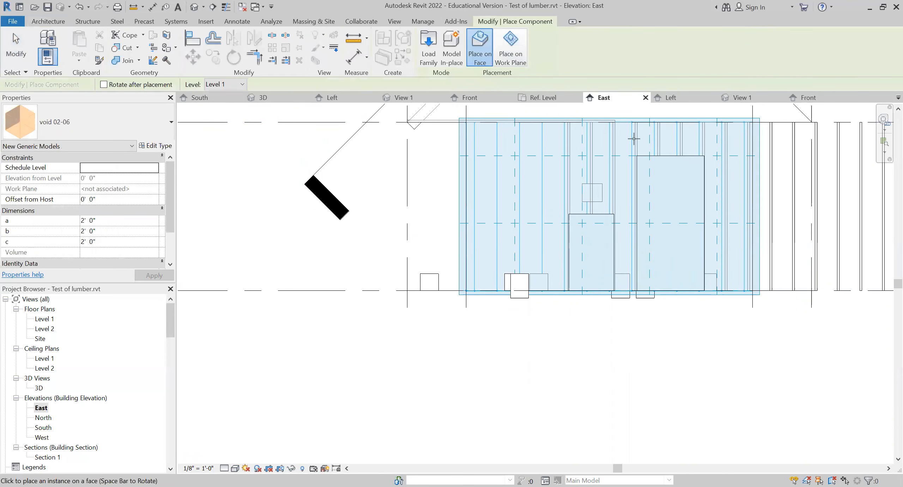
left_click(674, 204)
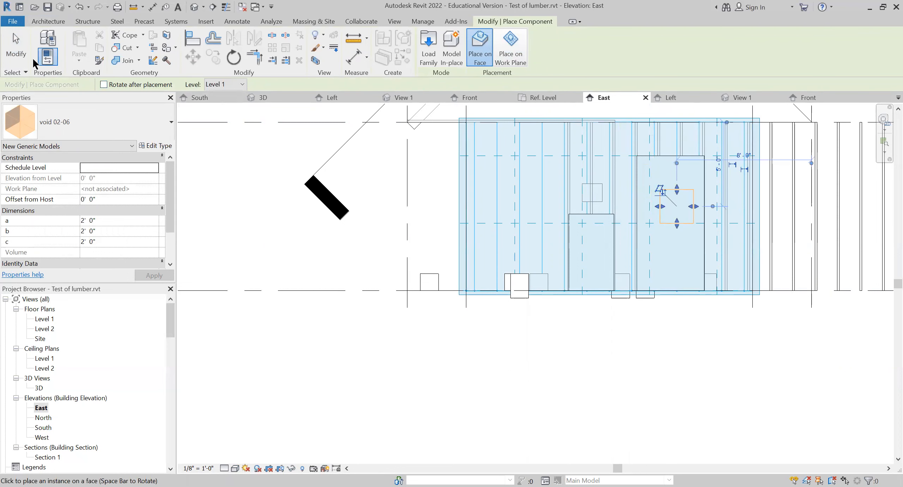
left_click(15, 49)
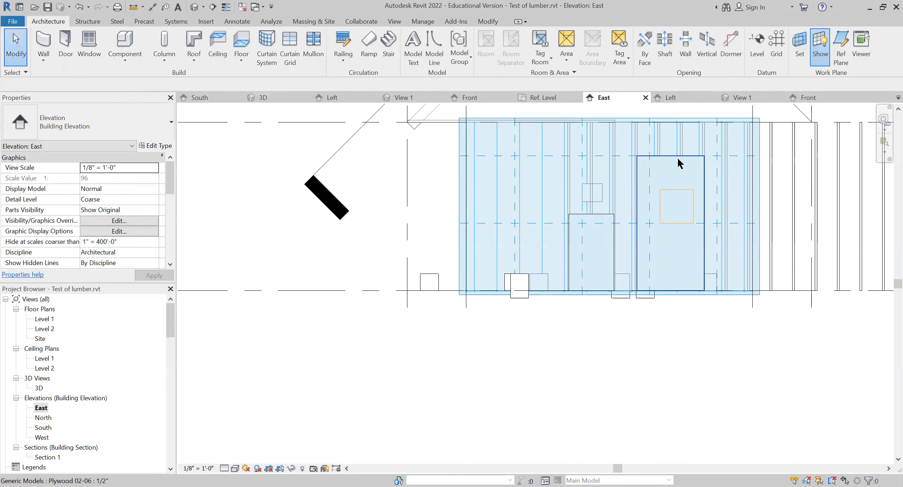
- Stretch the void on the taller plywood panel to about 2' 7" wide and 4' 3" high
left_click(678, 189)
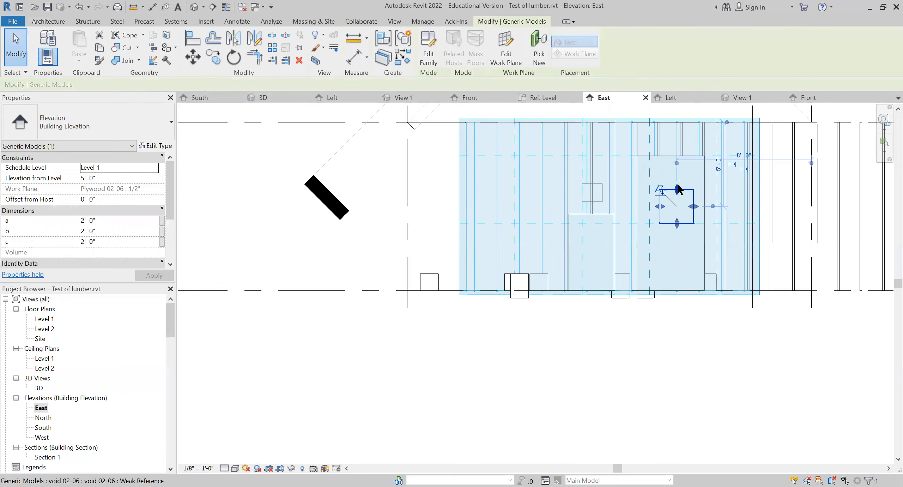
left_click_drag(677, 190, 676, 174)
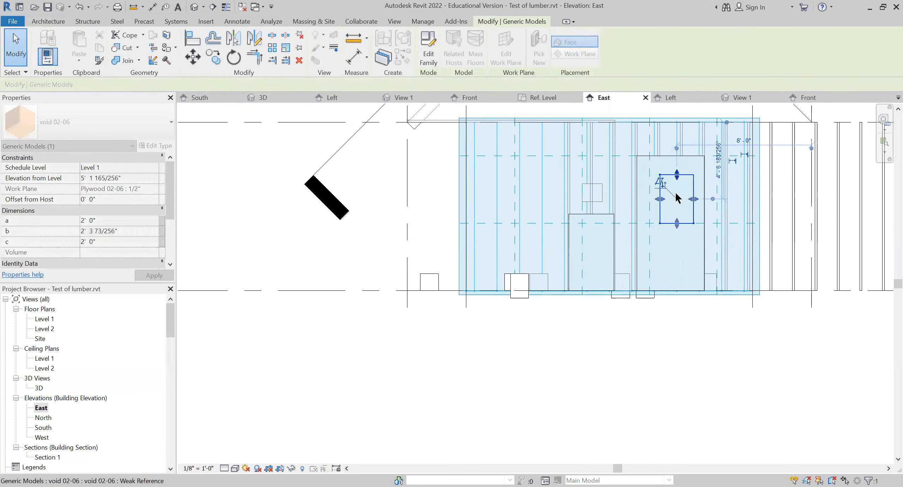
left_click_drag(676, 223, 675, 245)
left_click_drag(659, 210, 650, 210)
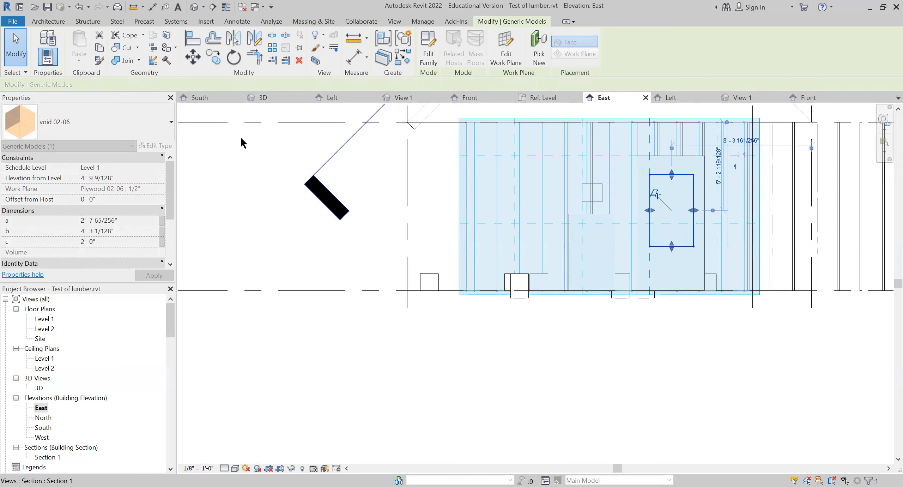
- Cut a window opening through the taller plywood panel with the stretched void using Cut geometry
left_click(123, 50)
left_click(660, 156)
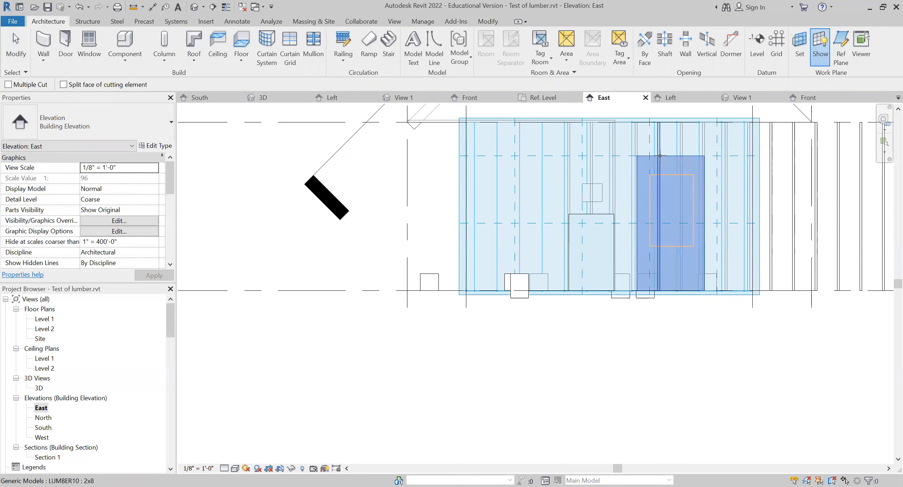
left_click(671, 174)
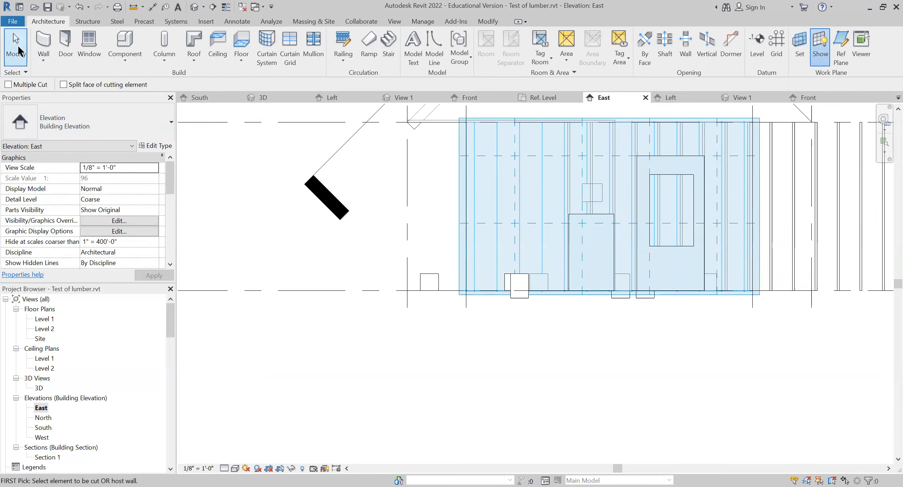
left_click(17, 49)
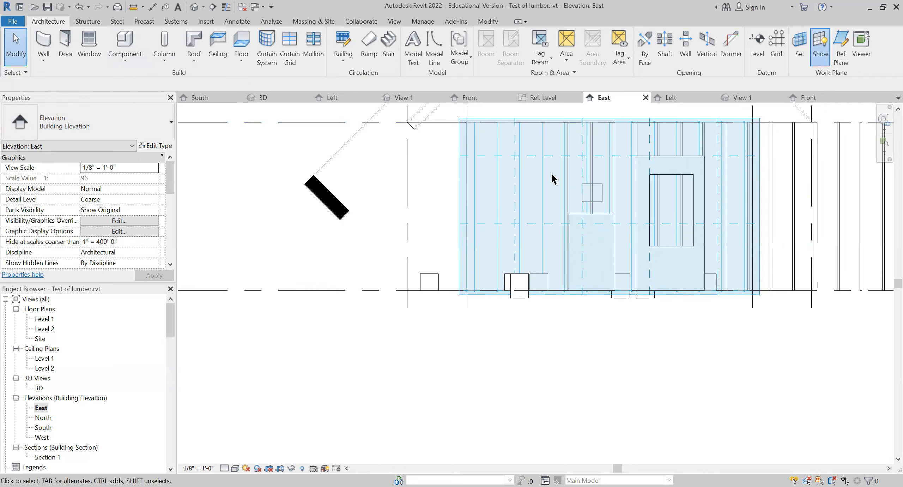
- Set the work plane with the Pick a plane option on the shorter plywood panel's face
left_click(800, 45)
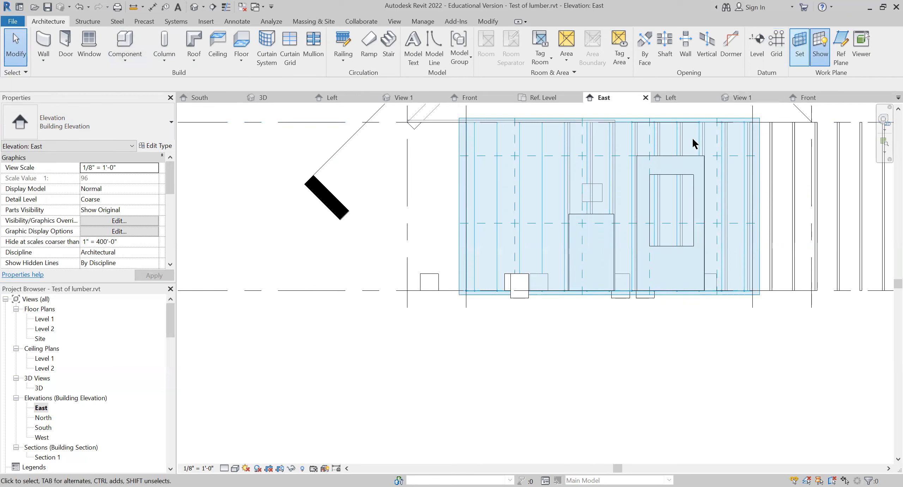
left_click(392, 261)
left_click(420, 308)
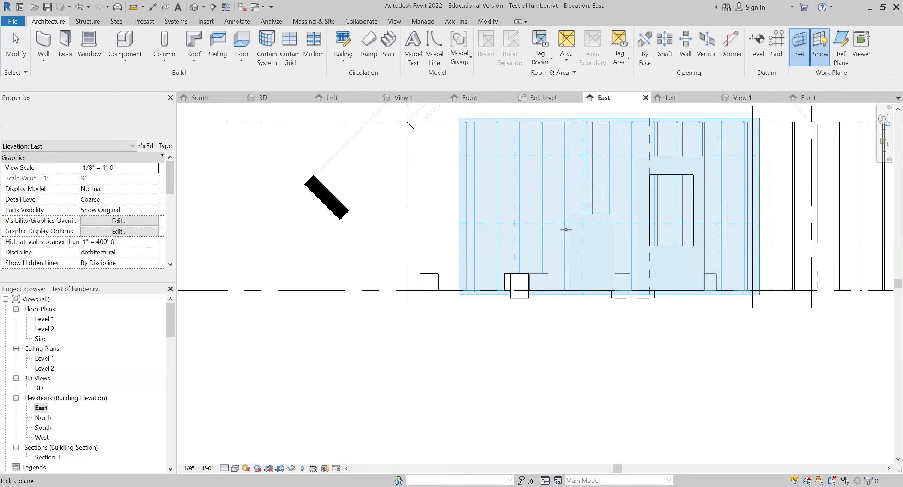
left_click(576, 215)
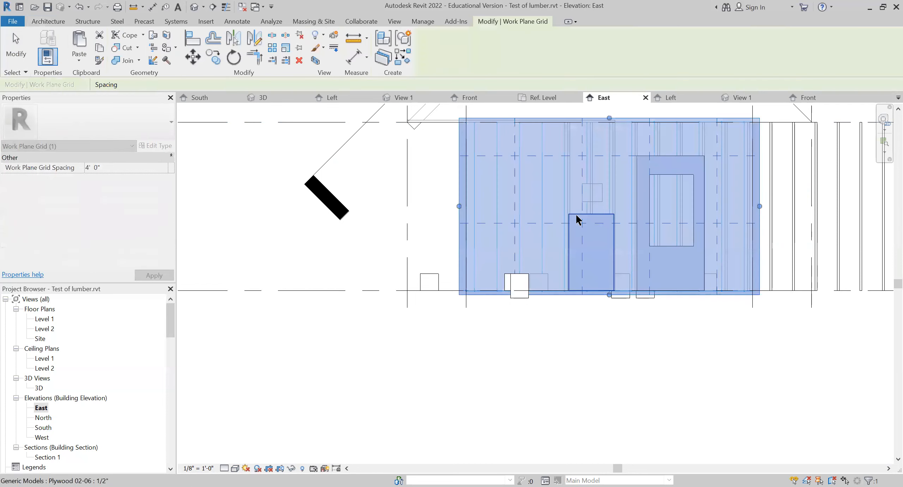
- Place another void 02-06 over the upper-left corner of the shorter plywood panel
left_click(45, 21)
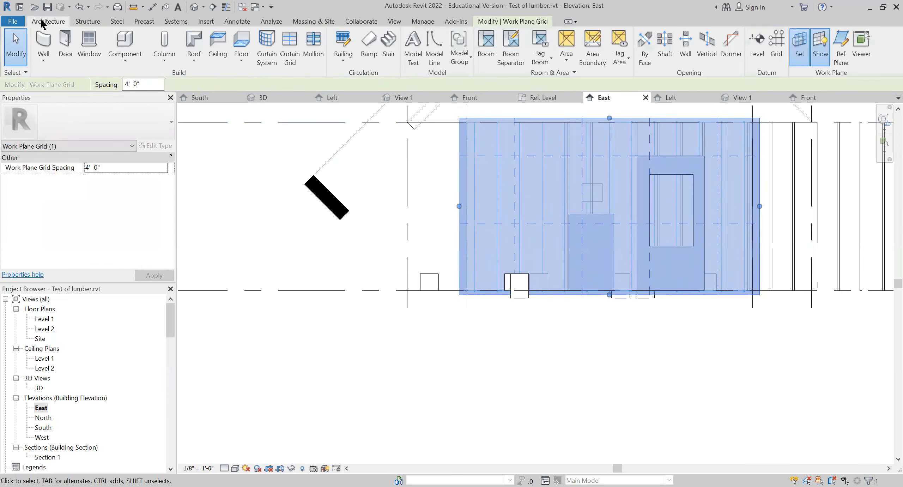
left_click(122, 39)
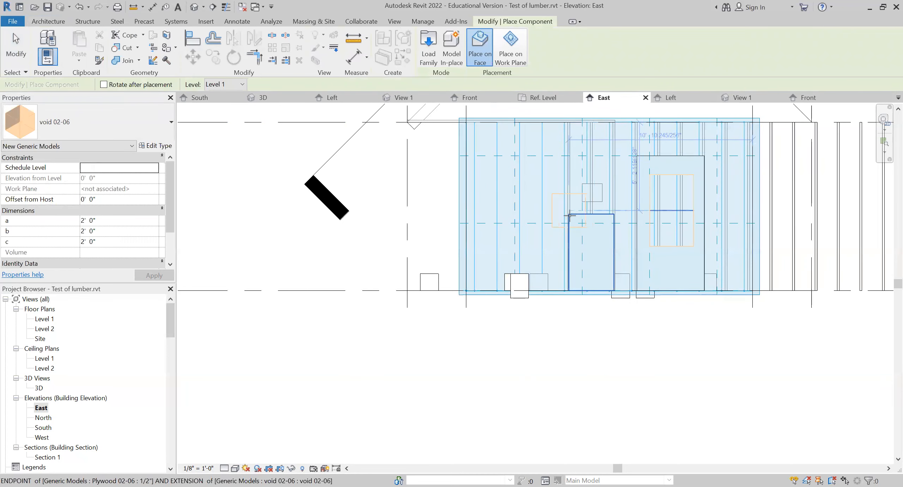
left_click(579, 228)
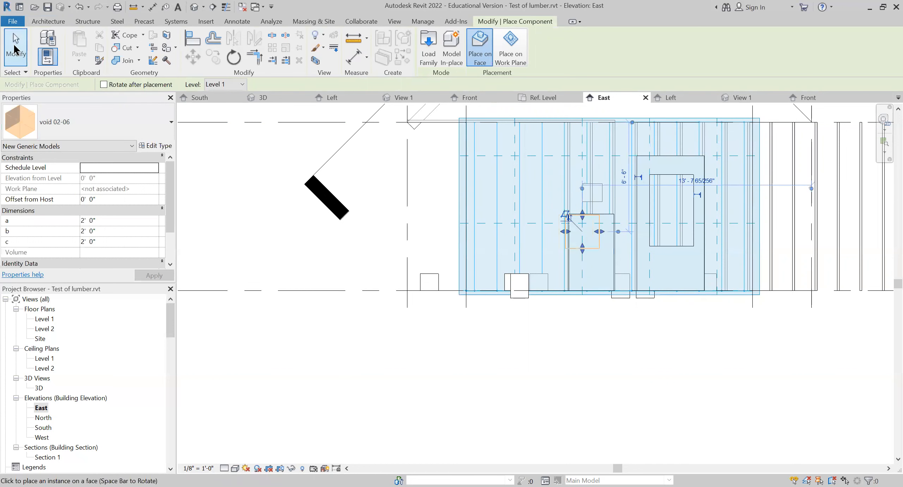
left_click(15, 47)
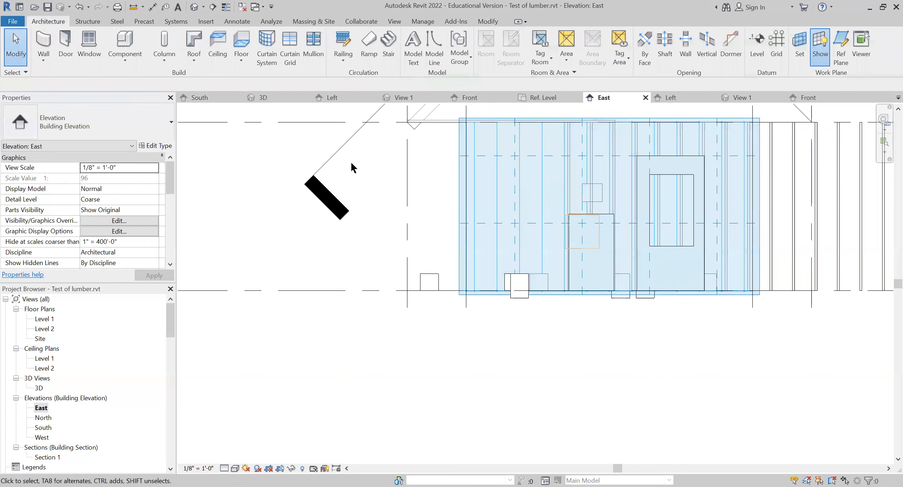
- Rotate the void at the shorter panel's corner about 45 degrees around its center
left_click(575, 248)
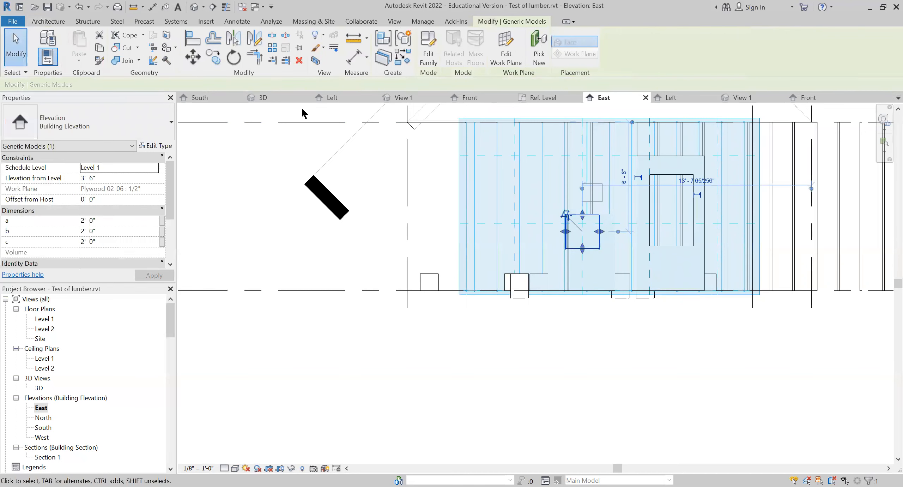
left_click(233, 58)
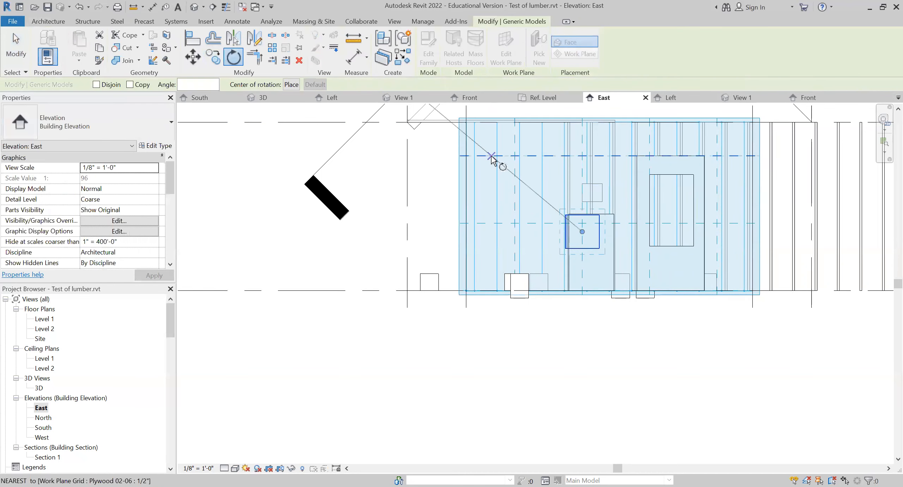
left_click(582, 186)
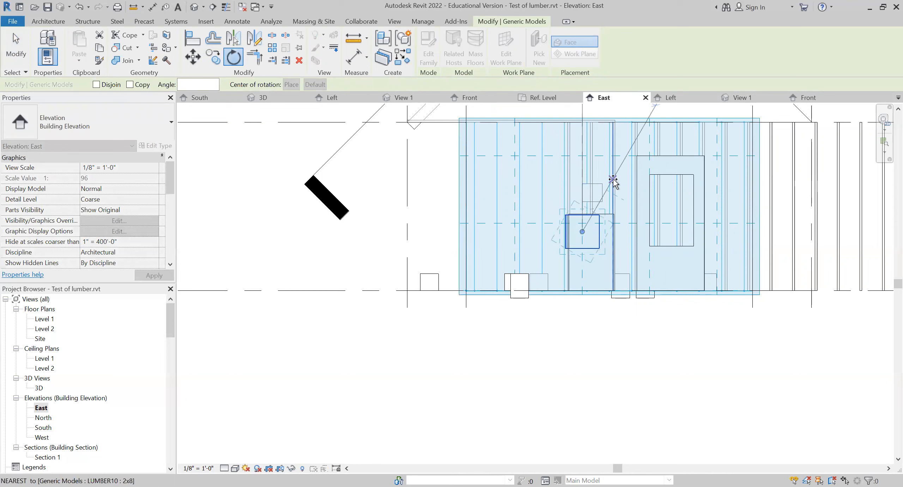
left_click(637, 181)
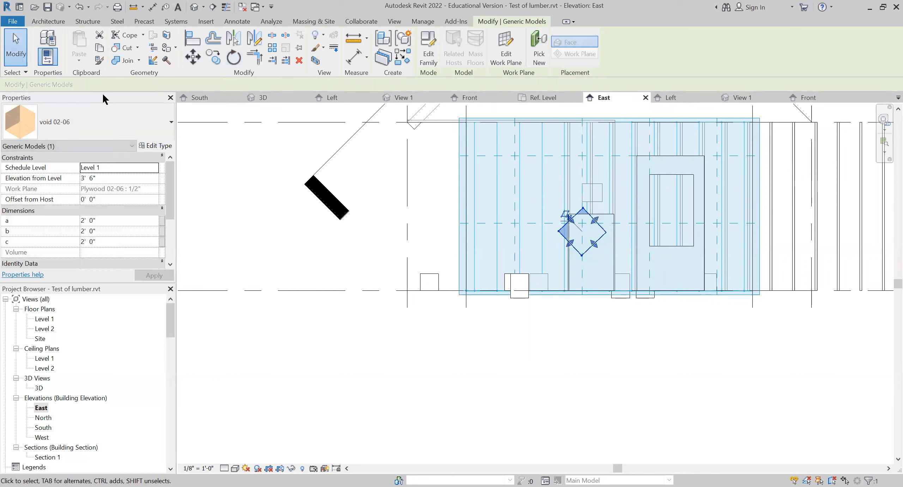
left_click(12, 50)
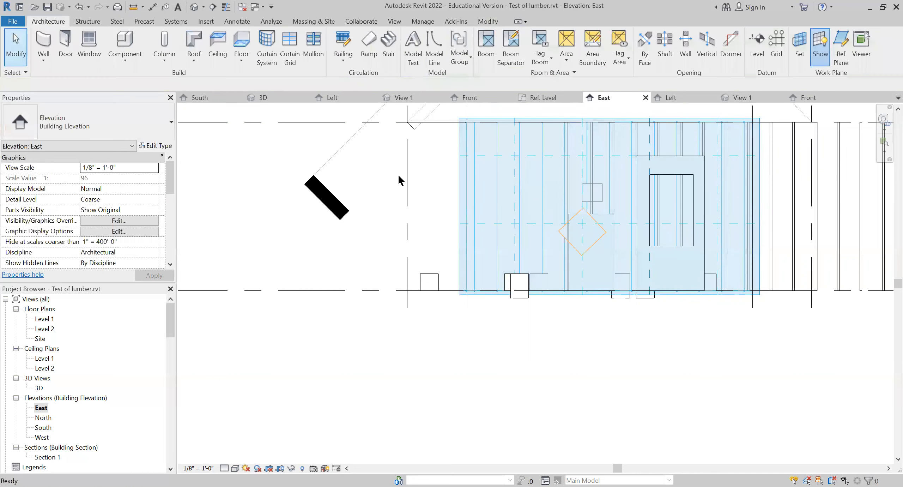
- Adjust the rotated void's diagonal edges so it overlaps only the upper-left corner of the shorter plywood panel
left_click(573, 217)
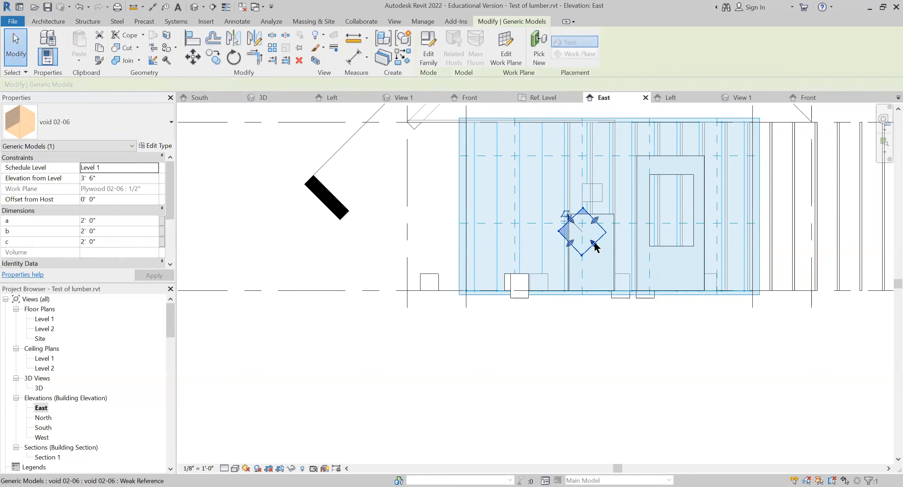
left_click_drag(594, 241, 568, 223)
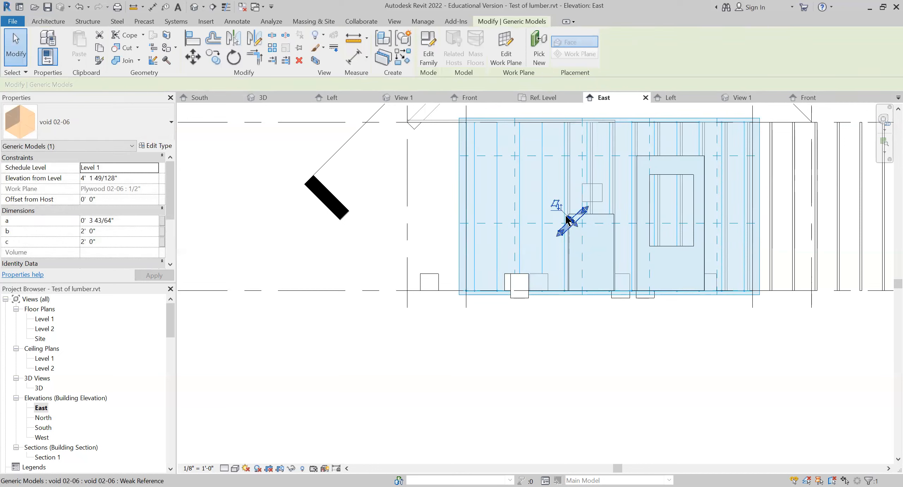
left_click_drag(567, 220, 550, 208)
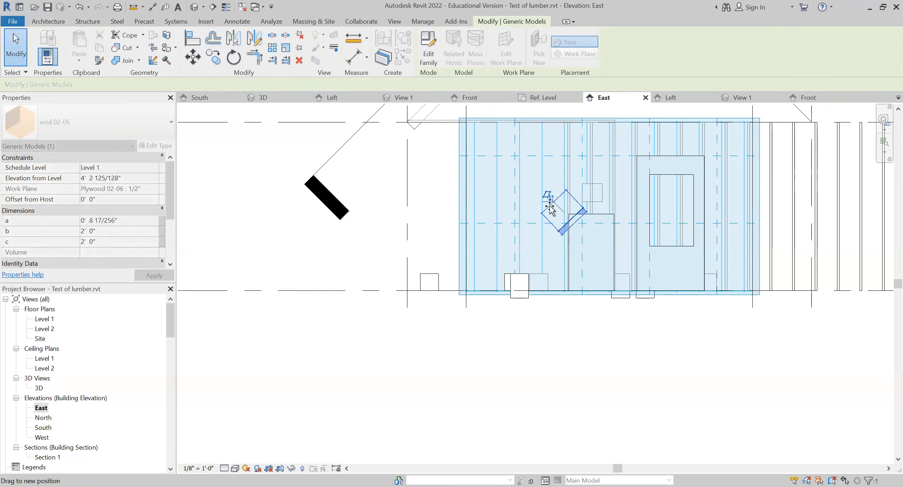
key("Escape")
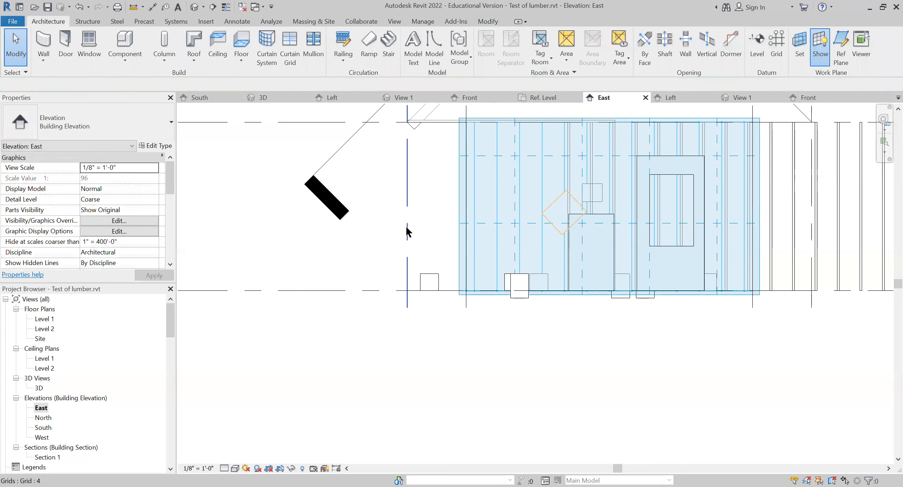
- Cut the shorter plywood panel with the rotated void to bevel its upper-left corner
left_click(488, 22)
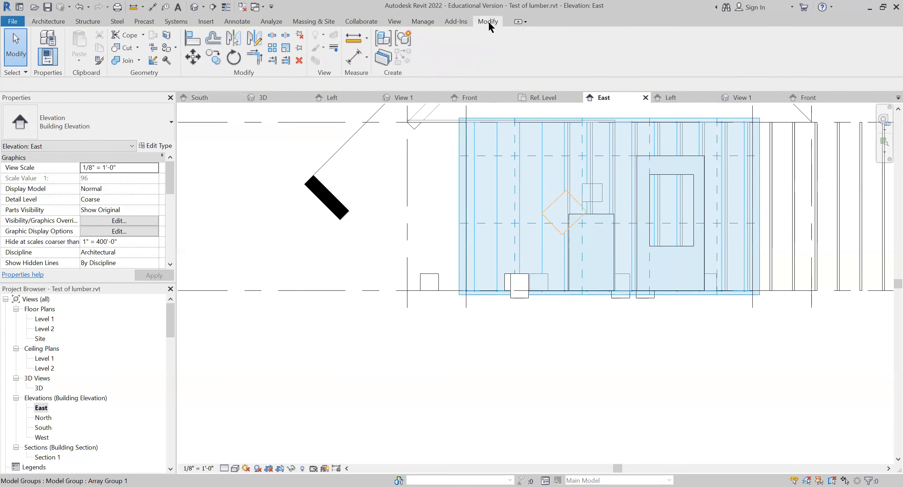
left_click(127, 48)
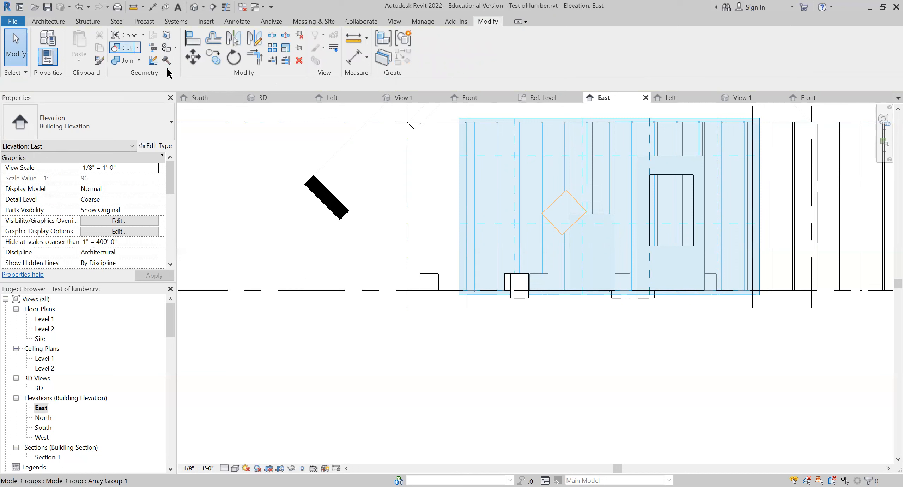
left_click(600, 220)
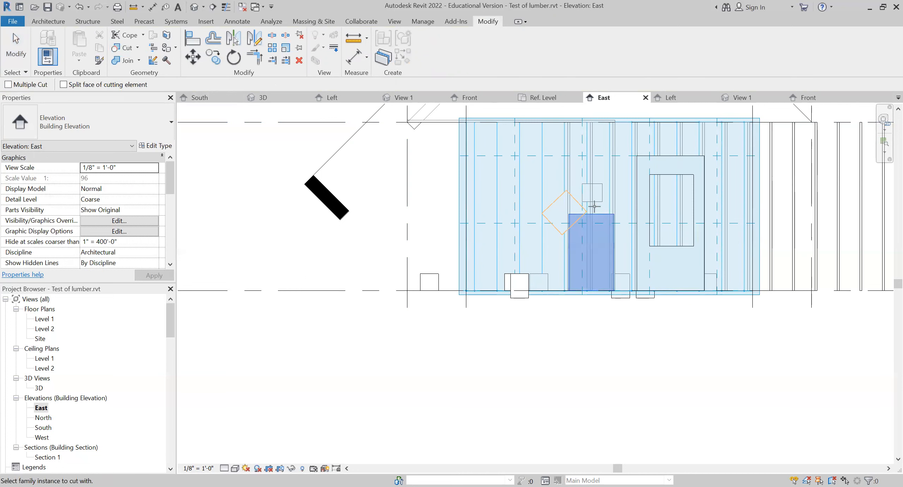
left_click(576, 203)
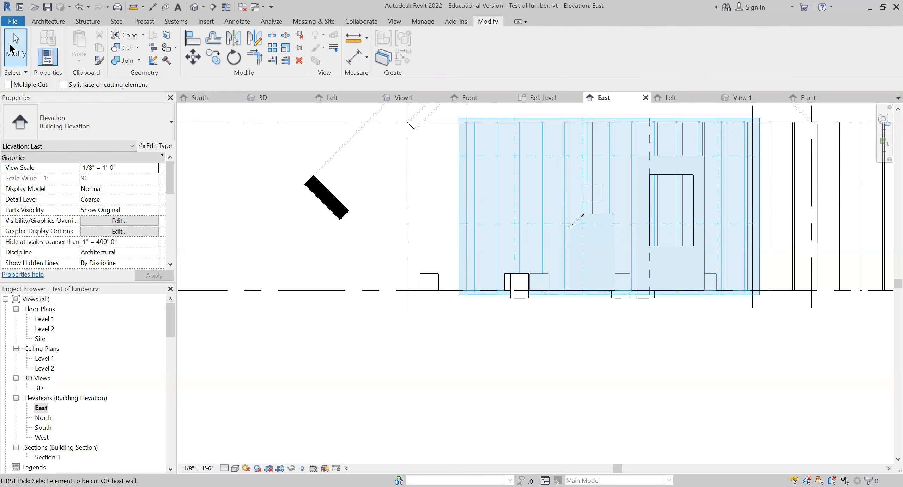
left_click(11, 49)
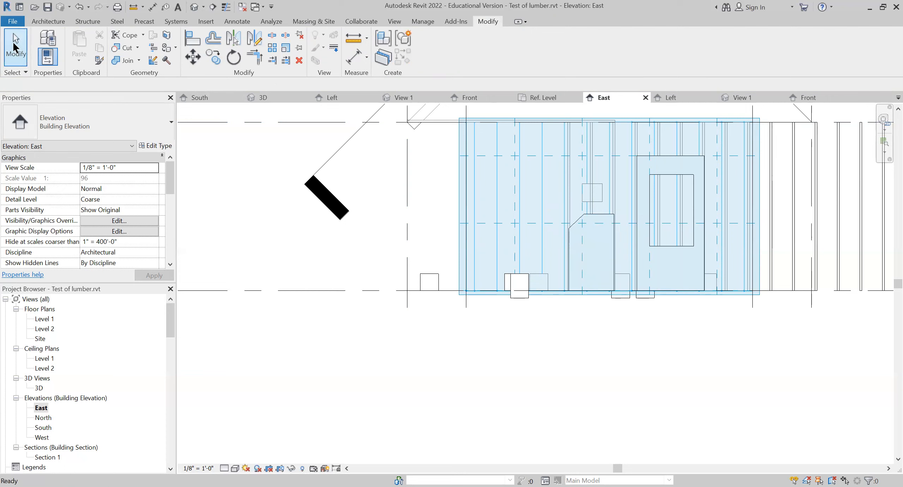